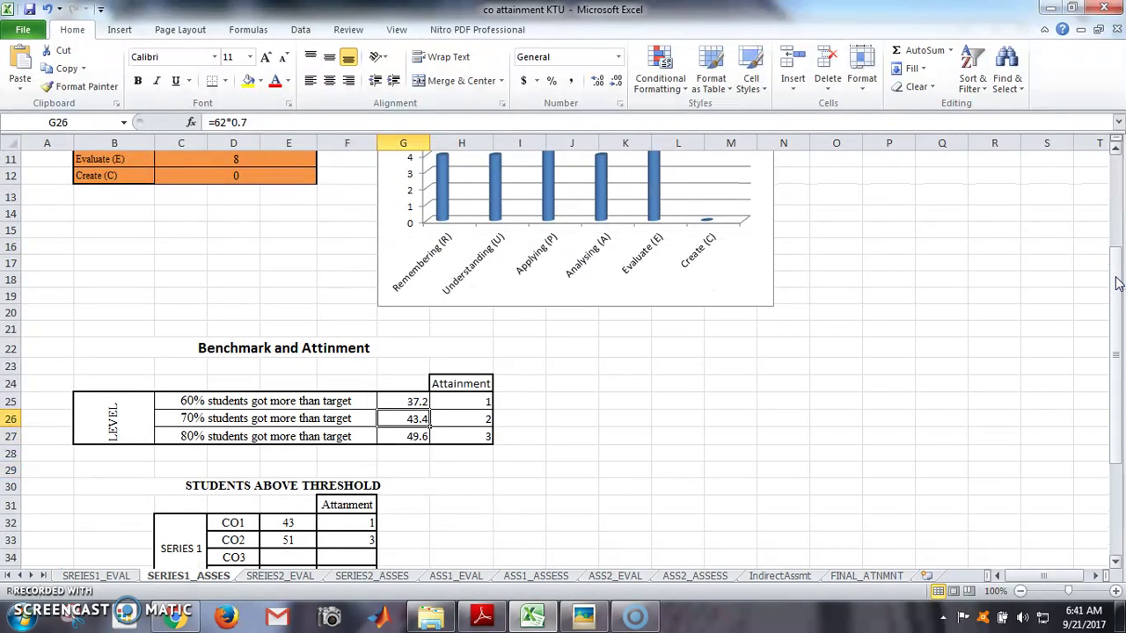
# Step: Examine the 60% threshold formulas for CO1 and CO2 on the SREIES1_EVAL sheet alongside the SERIES1_ASSES benchmarks
pyautogui.click(129, 577)
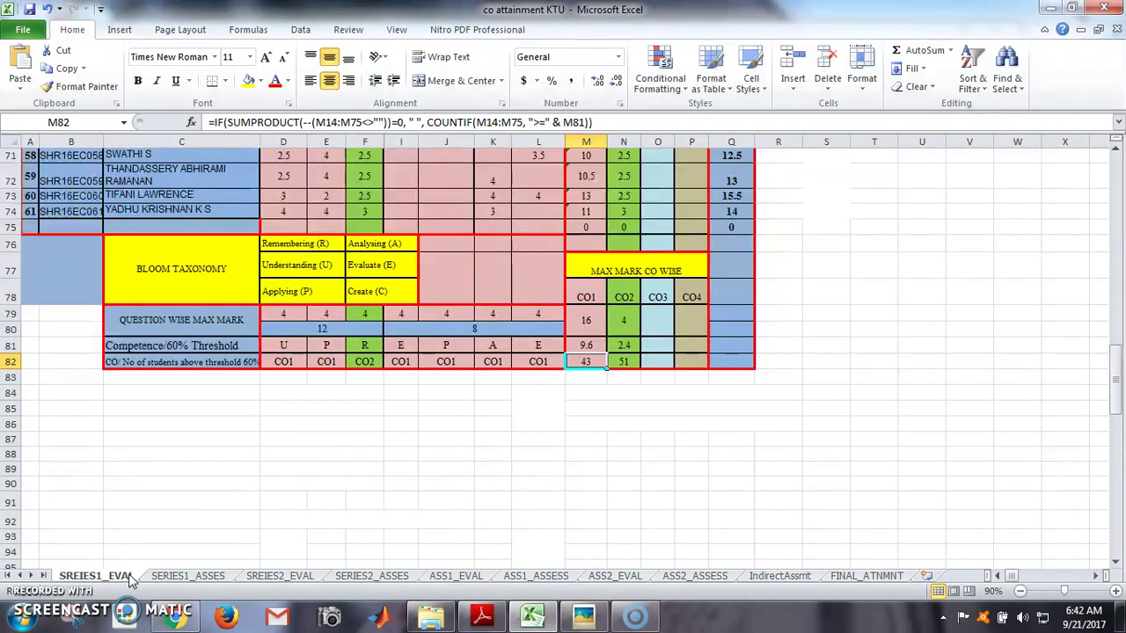
pyautogui.click(594, 345)
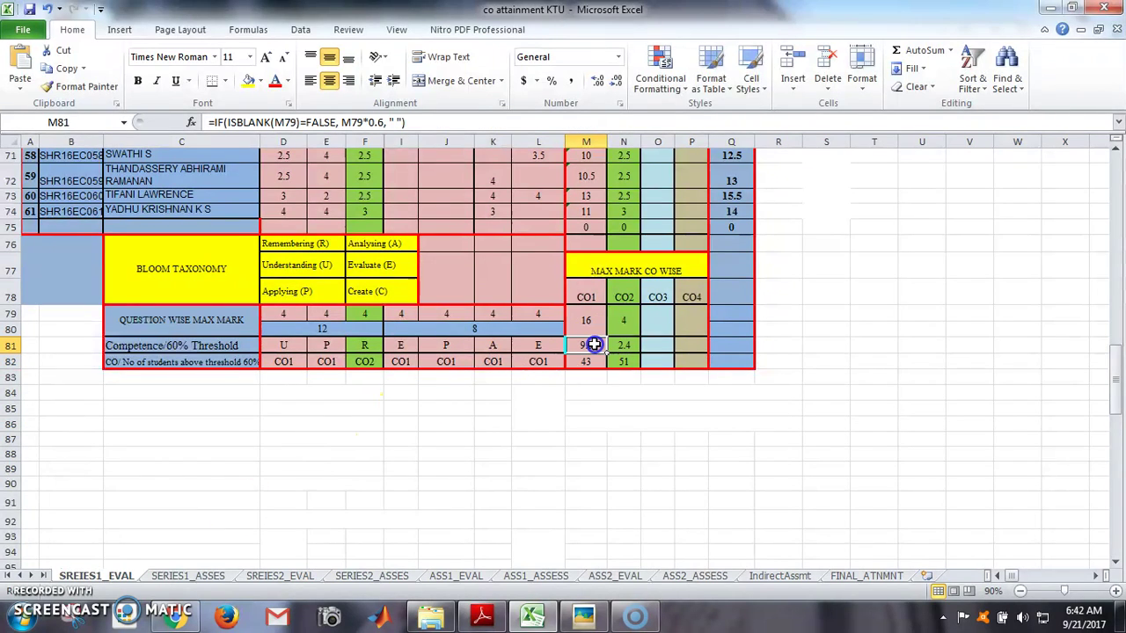
pyautogui.click(620, 345)
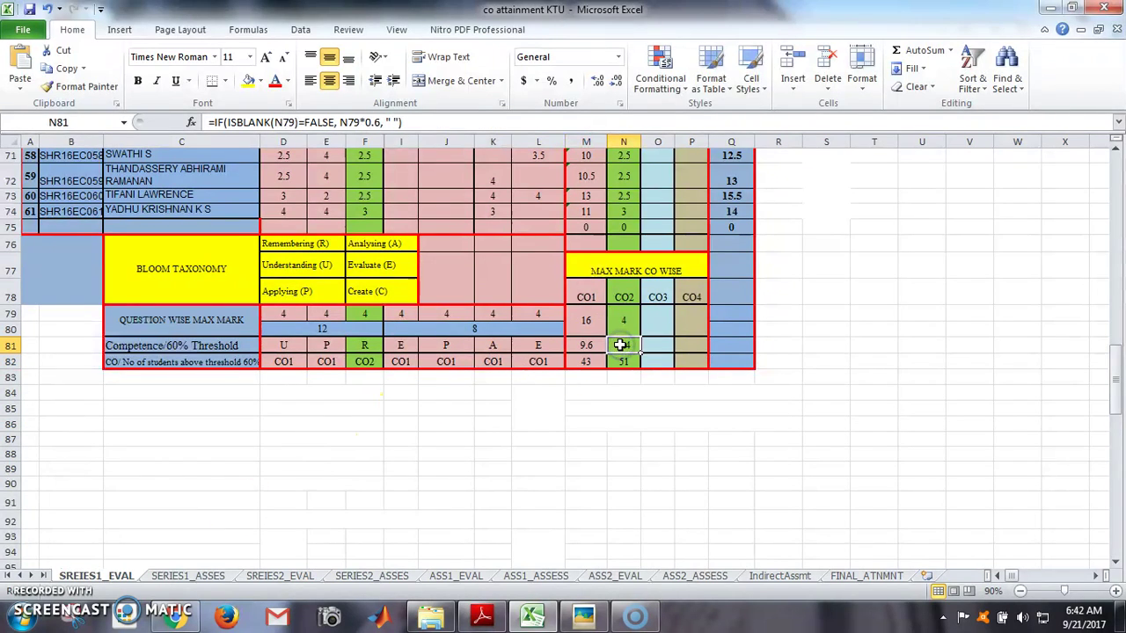
pyautogui.click(226, 577)
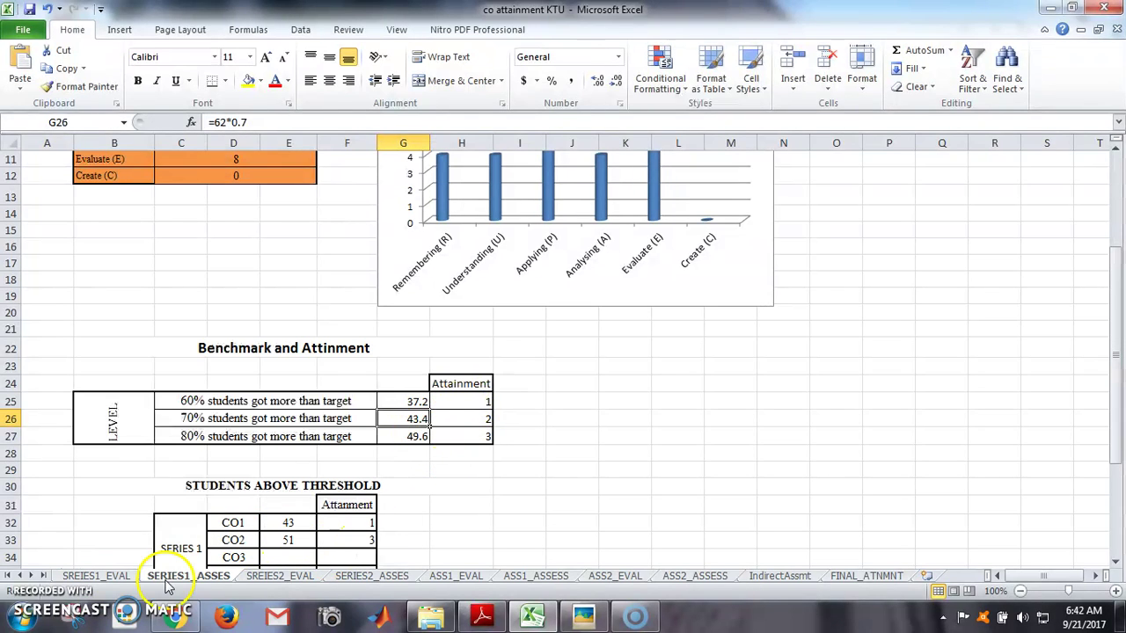
pyautogui.click(103, 577)
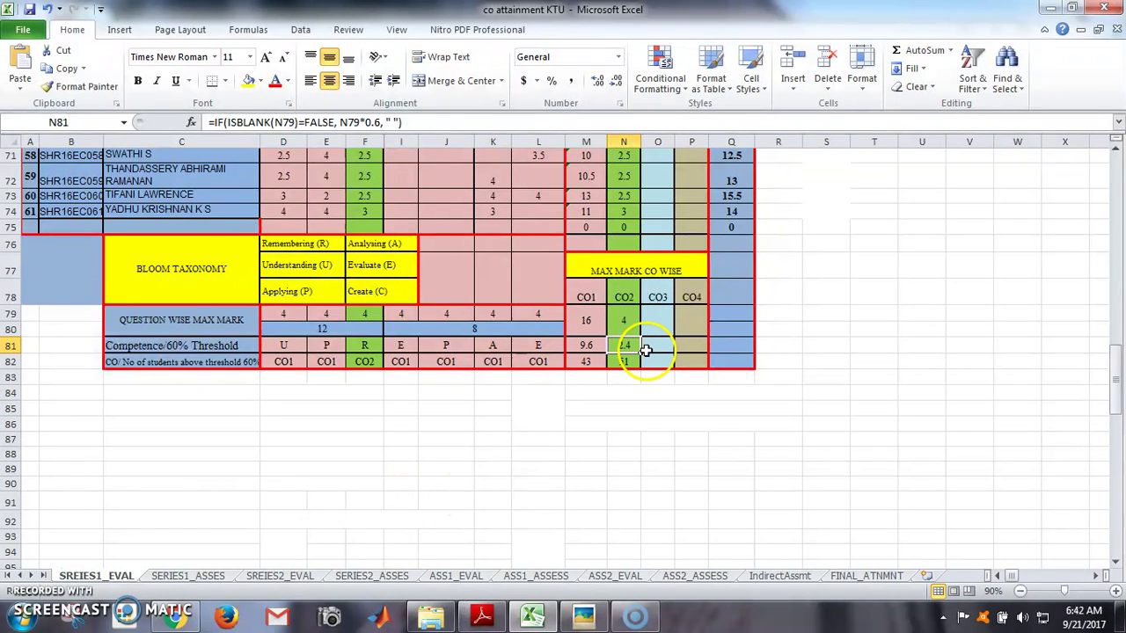
# Step: Inspect the Series 1 CO1 and CO2 counts of students above threshold in E32 and E33 of SERIES1_ASSES
pyautogui.click(188, 576)
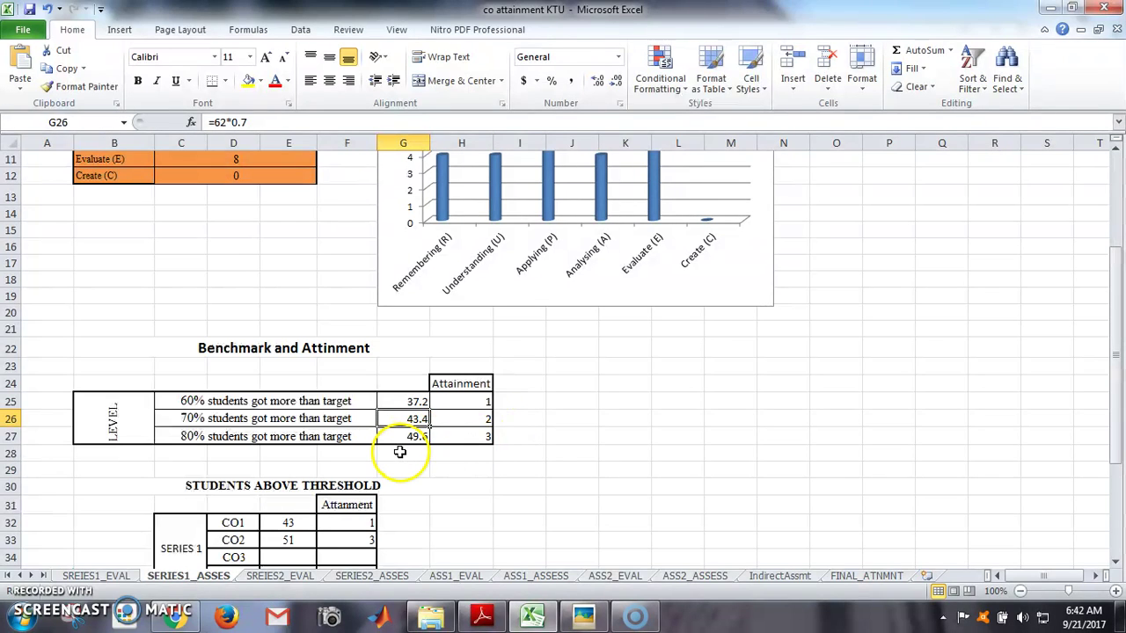
pyautogui.click(287, 527)
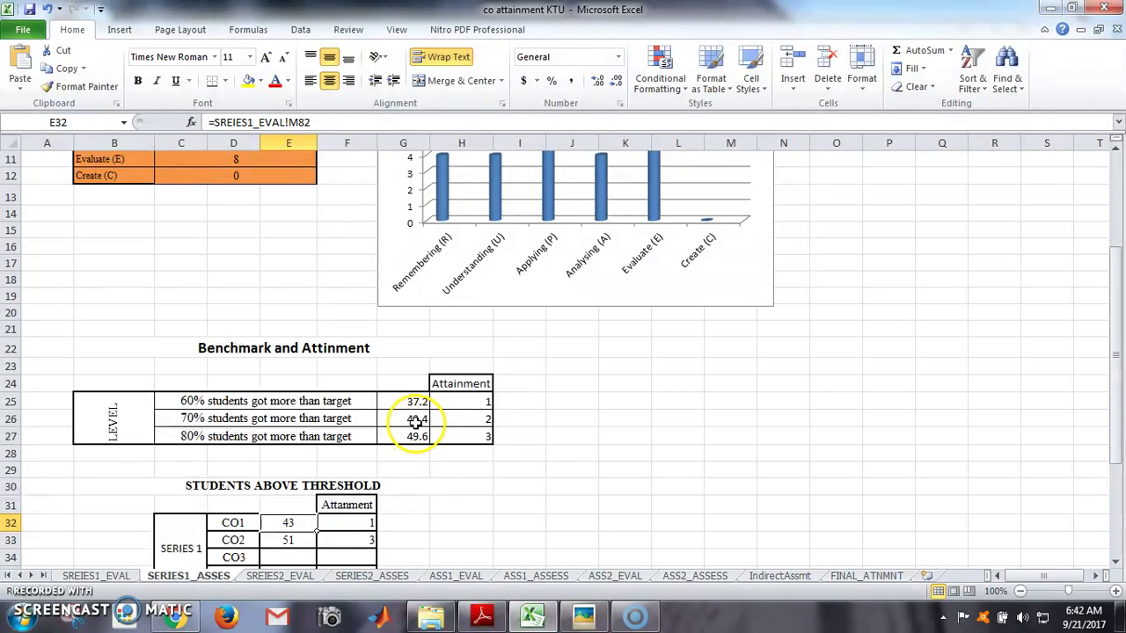
pyautogui.click(299, 541)
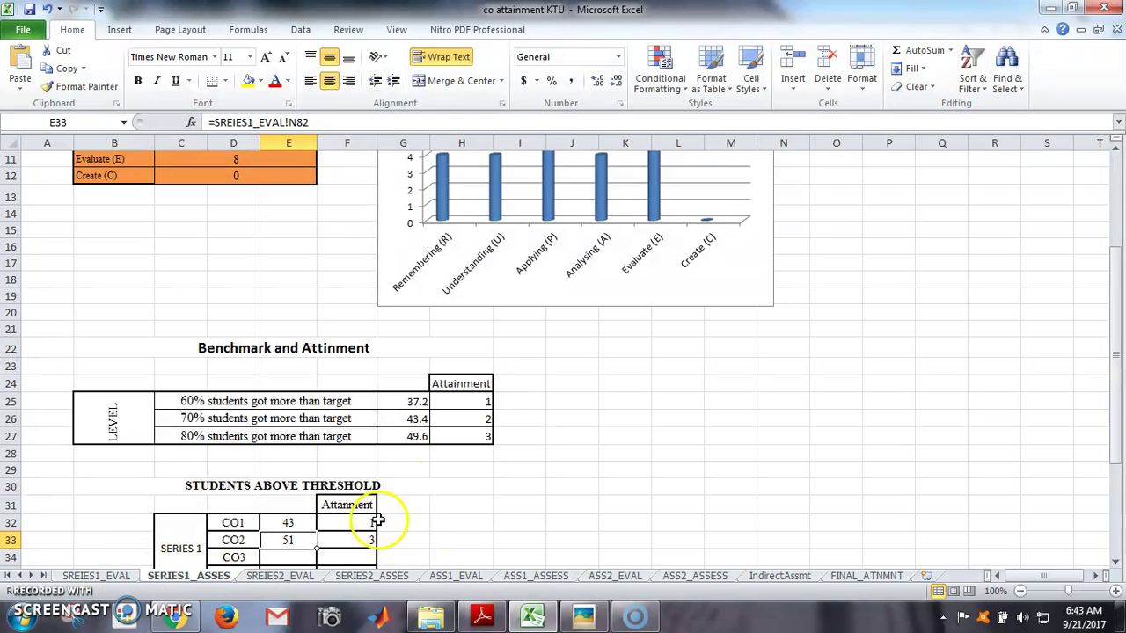
# Step: Check the CO2 evaluation on SREIES1_EVAL against the 80% benchmark level and the attainment formula in F33 of SERIES1_ASSES
pyautogui.click(97, 576)
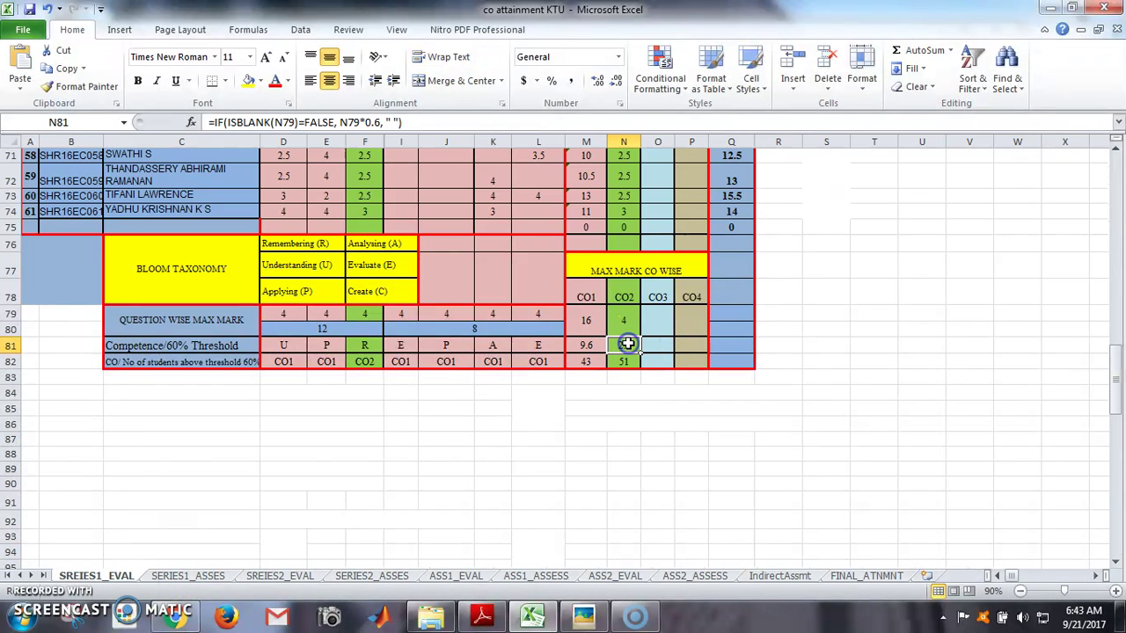
pyautogui.click(213, 576)
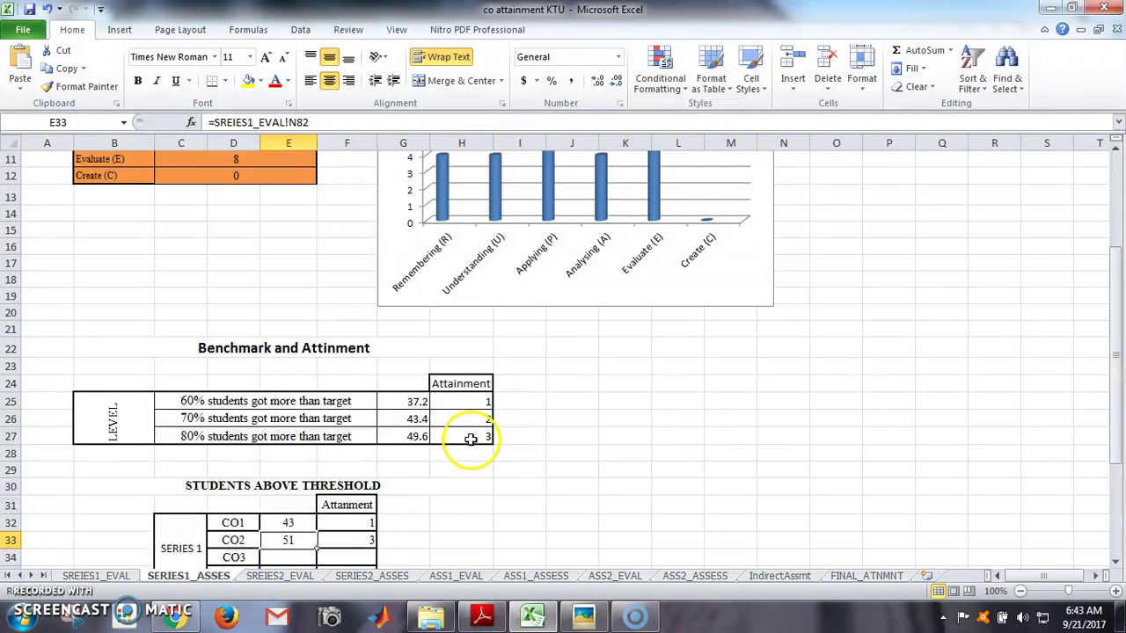
pyautogui.click(458, 439)
pyautogui.click(361, 538)
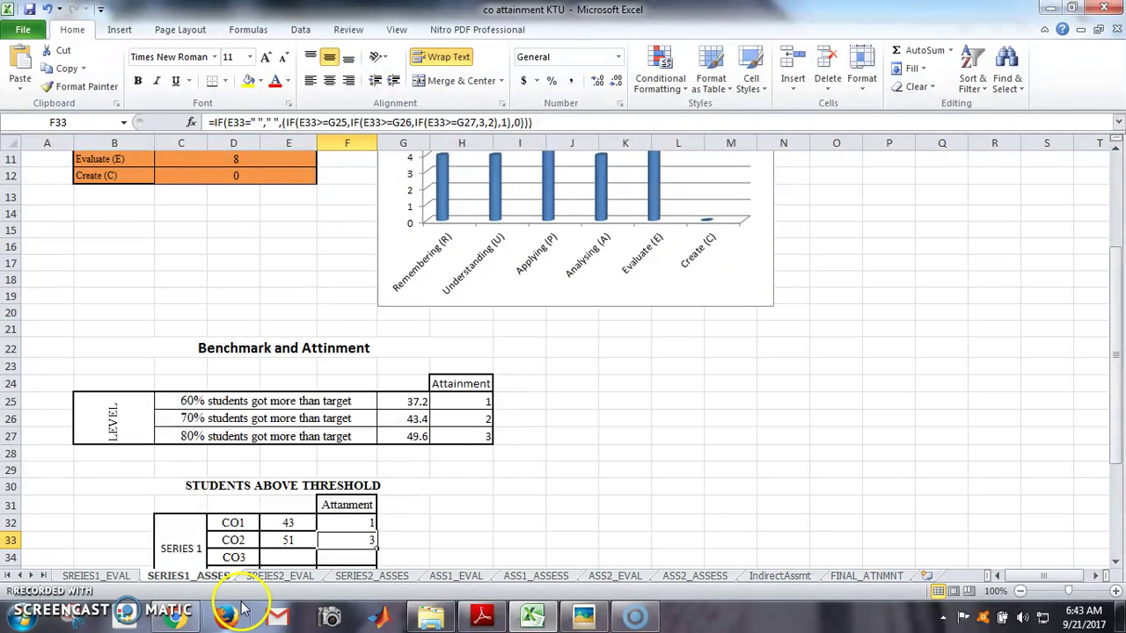
pyautogui.click(273, 609)
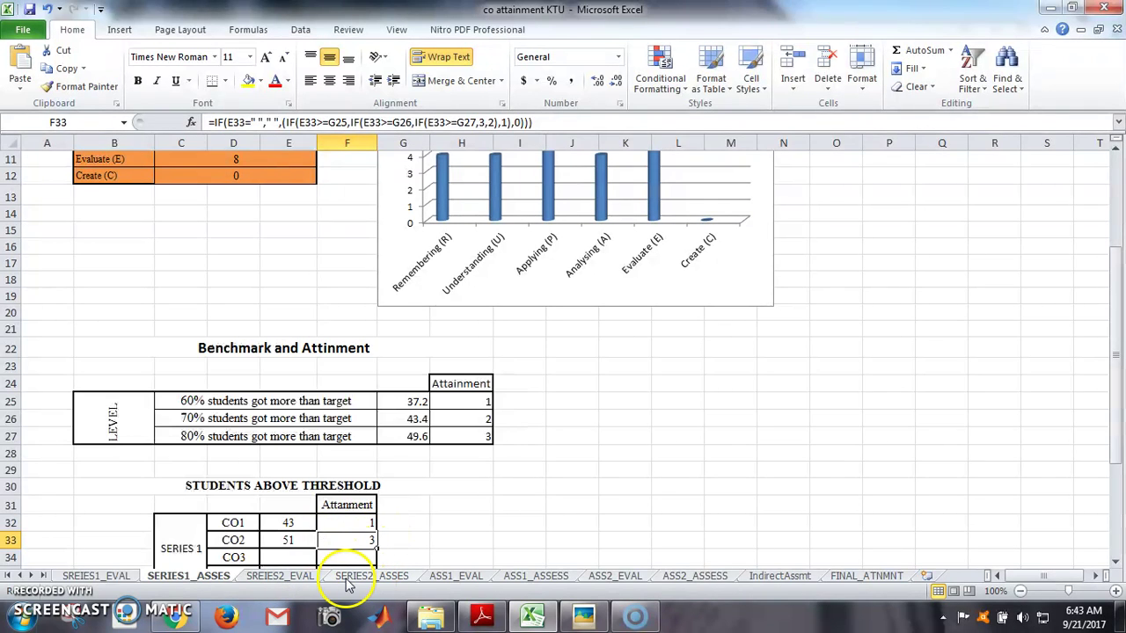
# Step: Look through the evaluation and assessment sheets for Series 2, Assignment 1 and Assignment 2
pyautogui.click(280, 576)
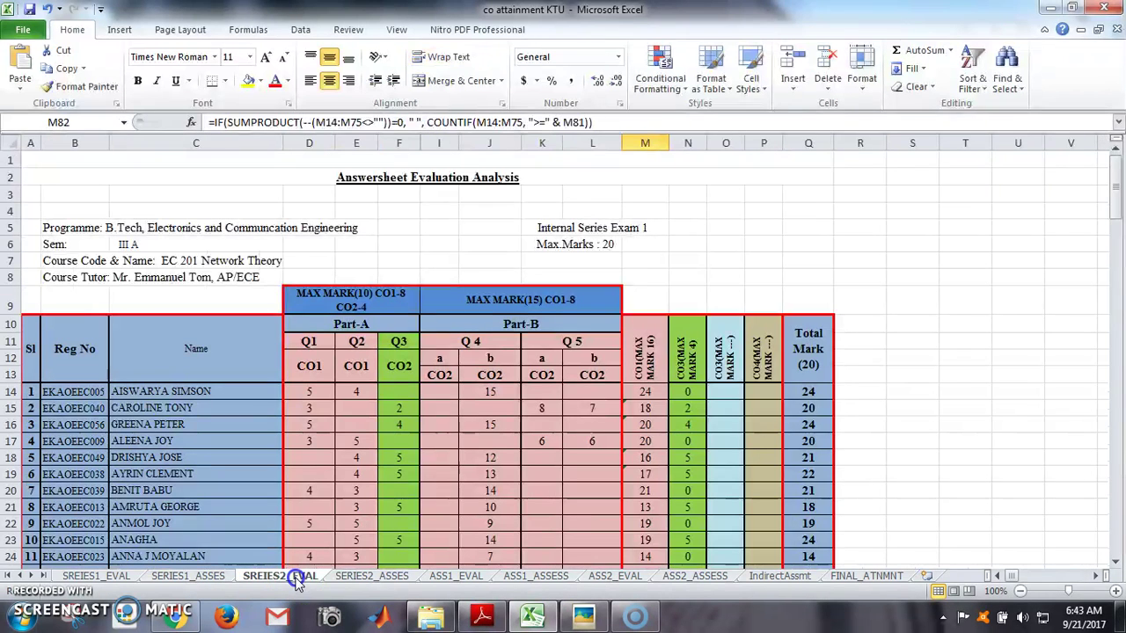
pyautogui.click(345, 577)
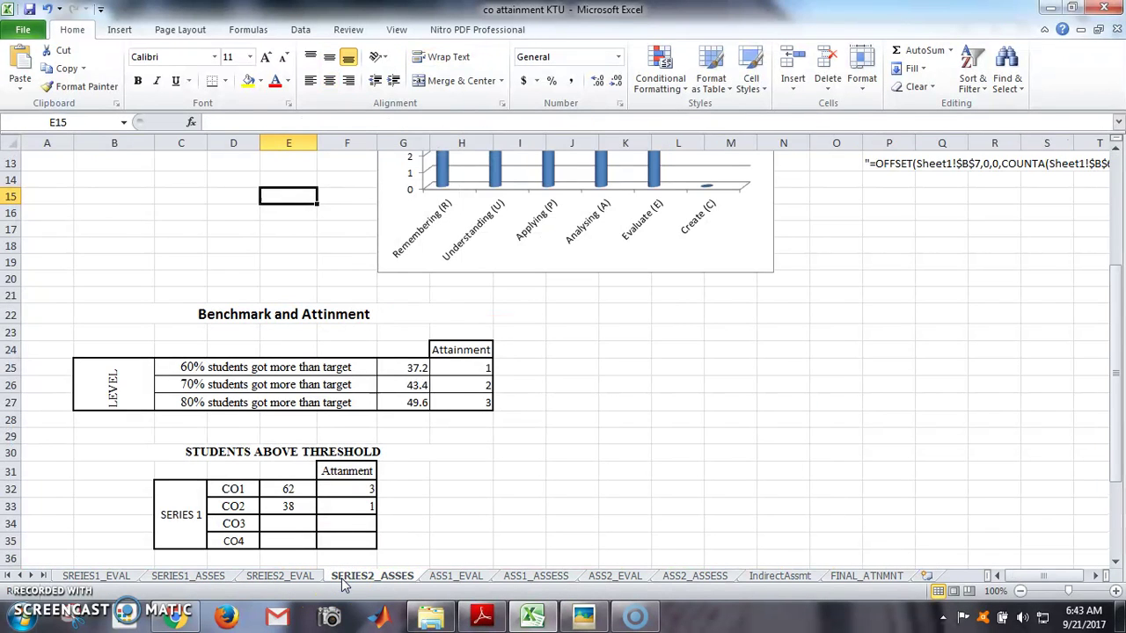
pyautogui.click(456, 576)
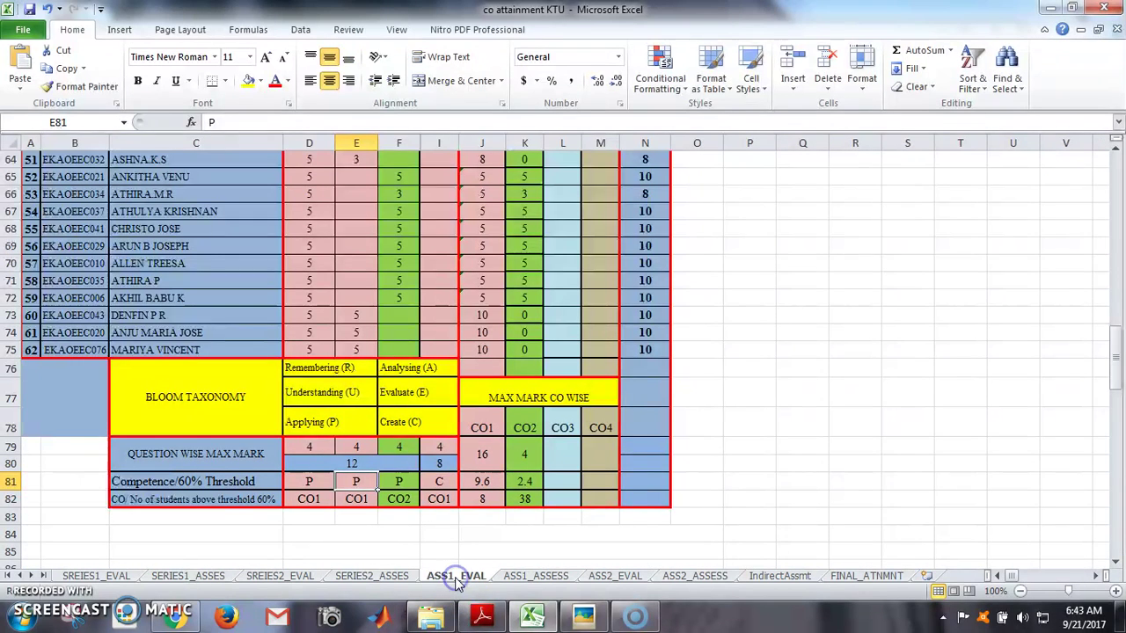
pyautogui.click(510, 579)
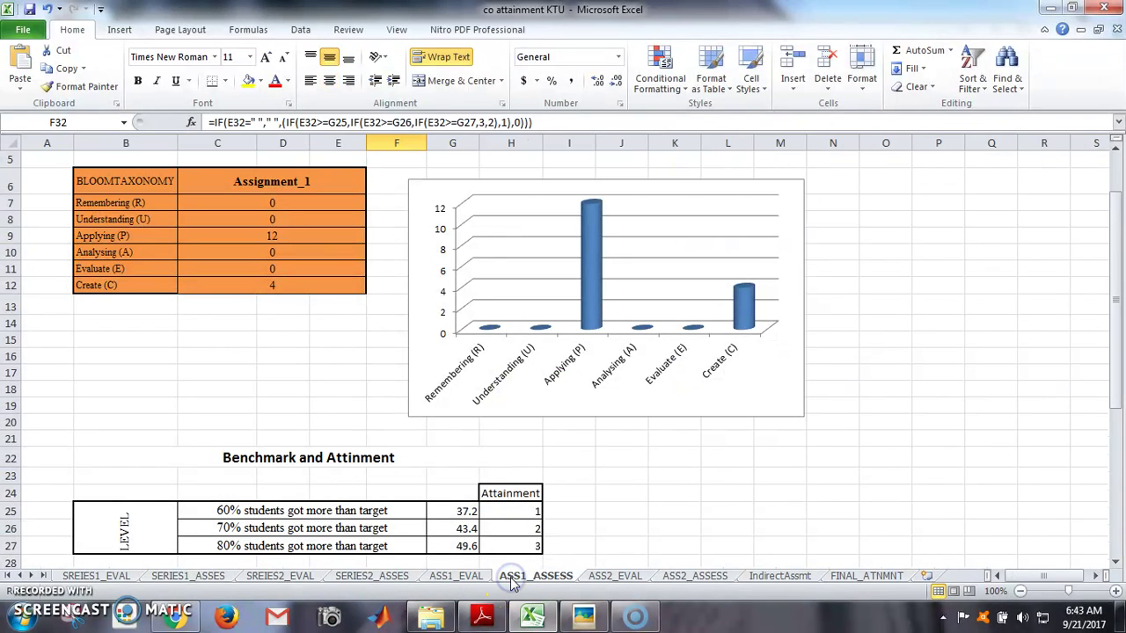
pyautogui.click(624, 577)
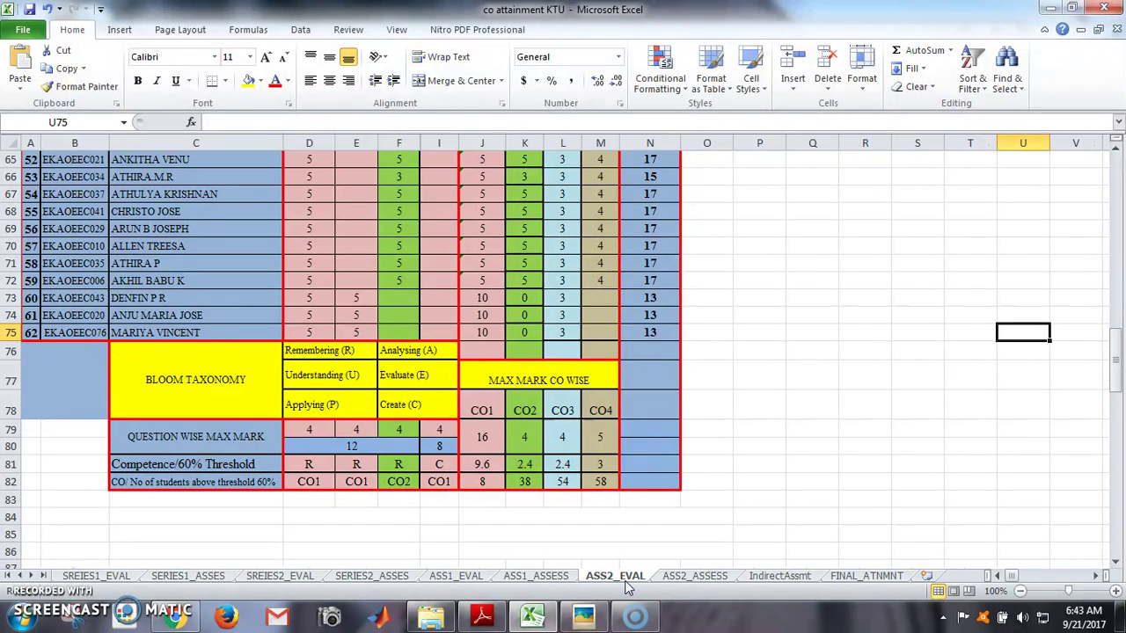
pyautogui.click(681, 577)
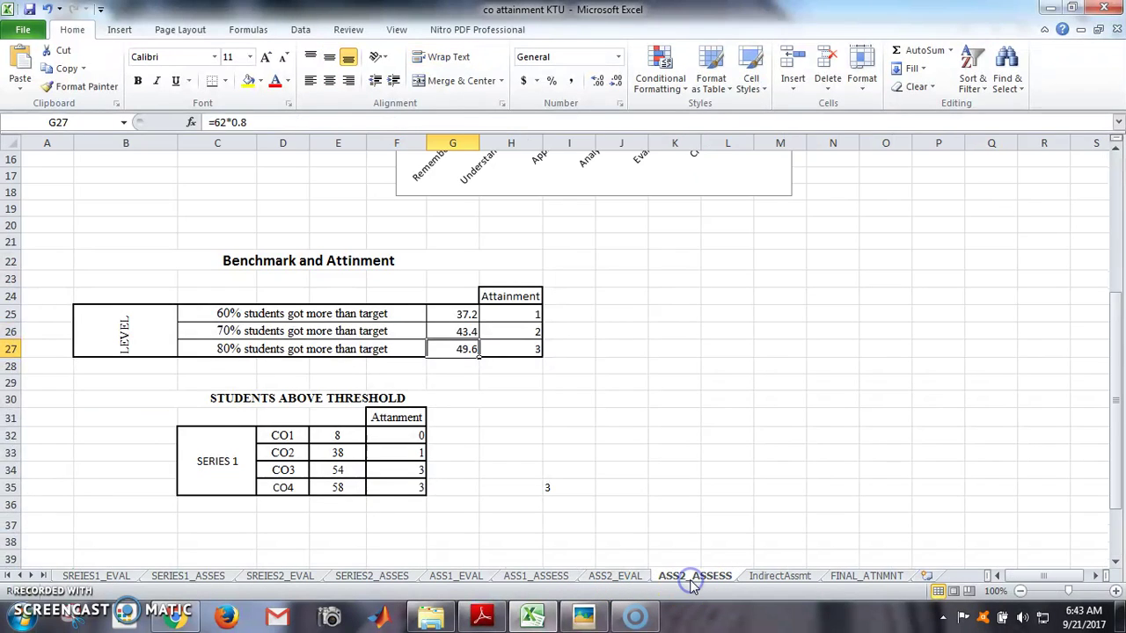
pyautogui.moveTo(692, 587); pyautogui.dragTo(220, 576)
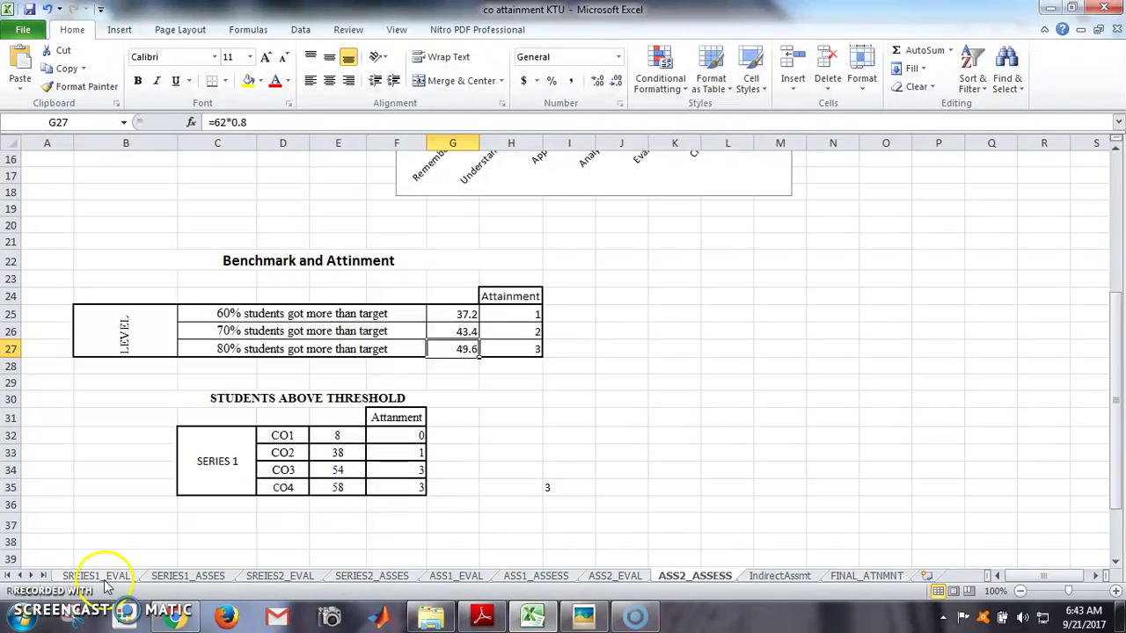
# Step: View the IndirectAssmt and FINAL_ATNMNT sheets, check ASS2_ASSESS again, and return to IndirectAssmt
pyautogui.click(770, 578)
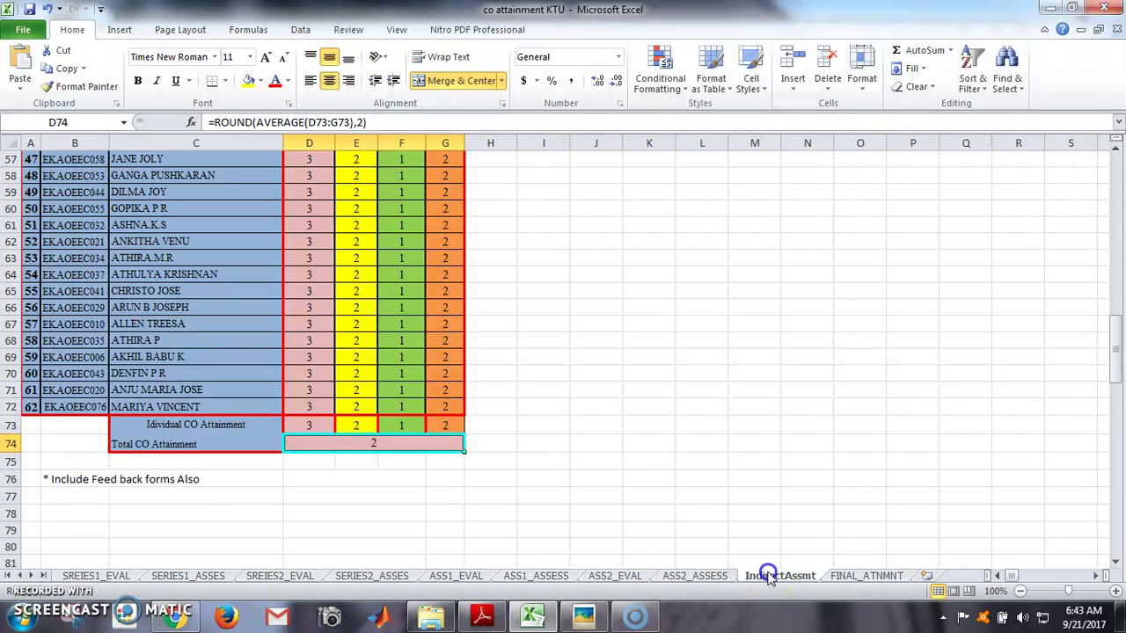
pyautogui.click(861, 579)
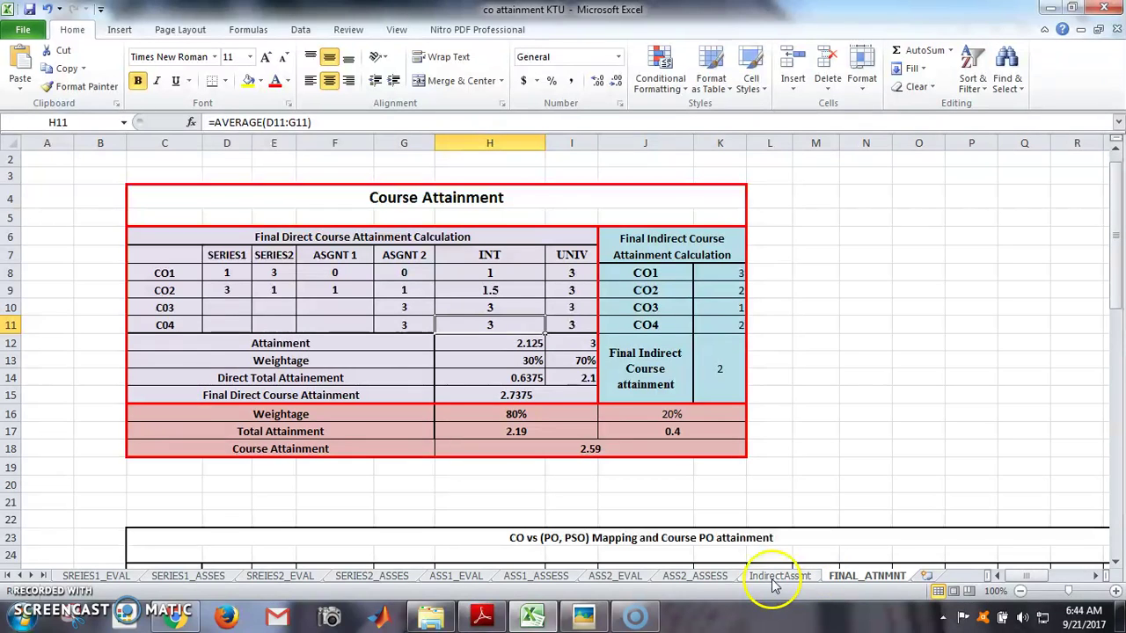
pyautogui.click(694, 575)
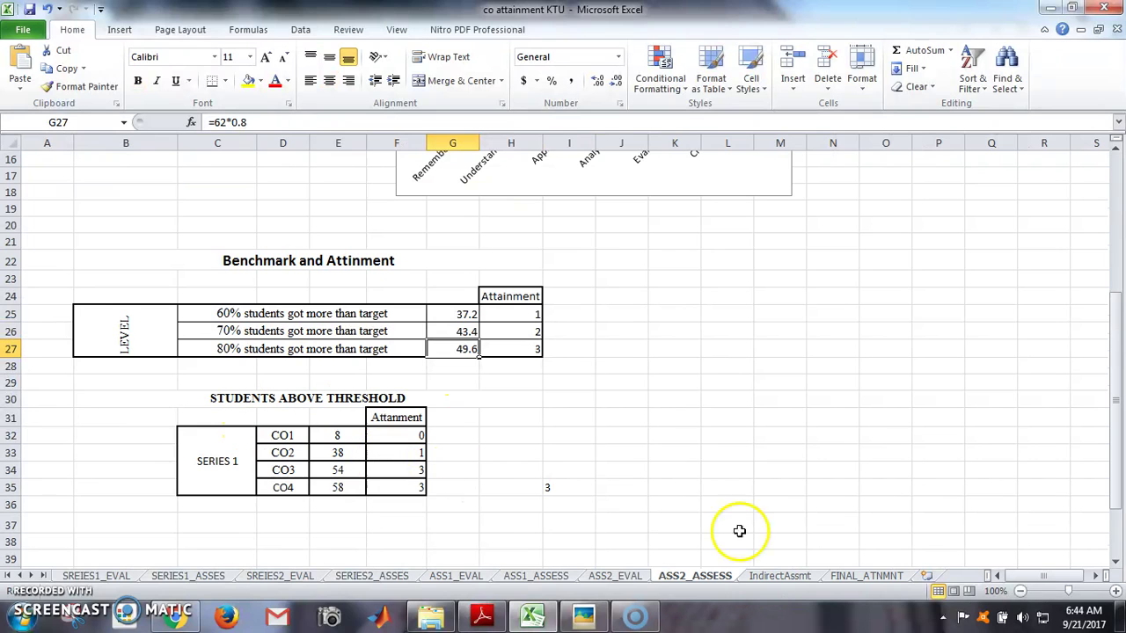
pyautogui.click(769, 579)
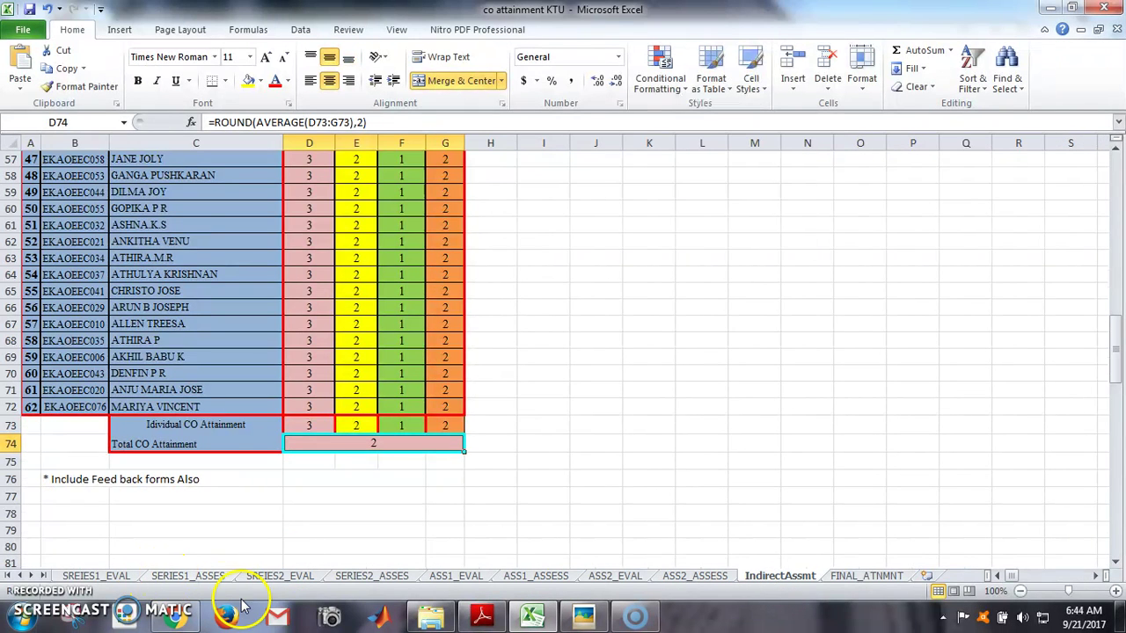
# Step: Review the sheets again from SREIES2_EVAL through both assignments to the indirect assessment
pyautogui.click(297, 576)
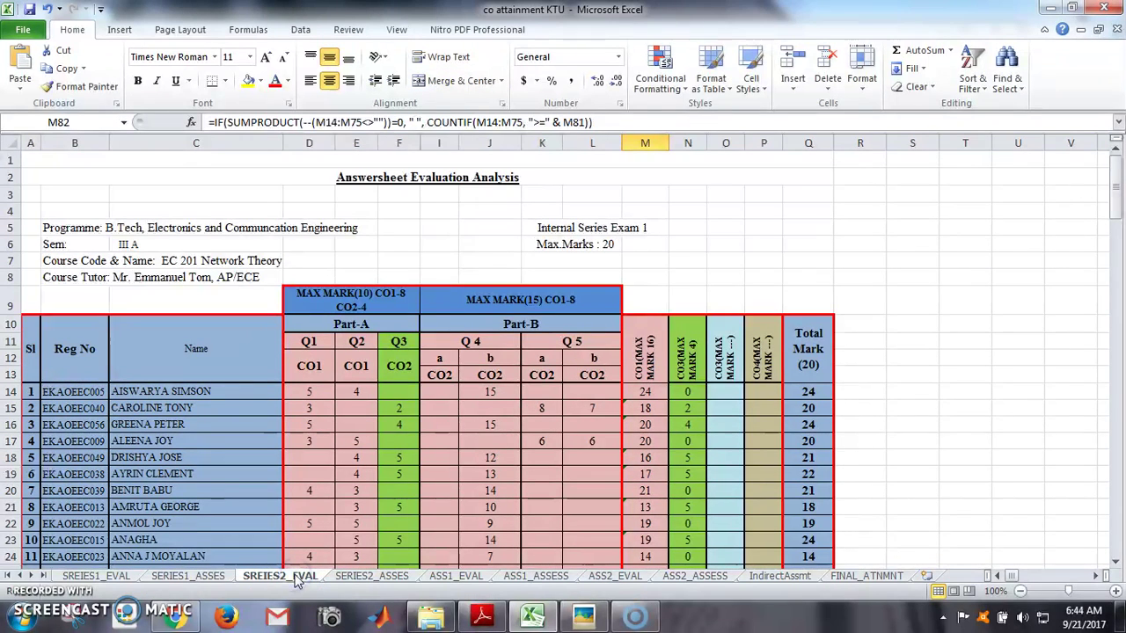
pyautogui.click(456, 577)
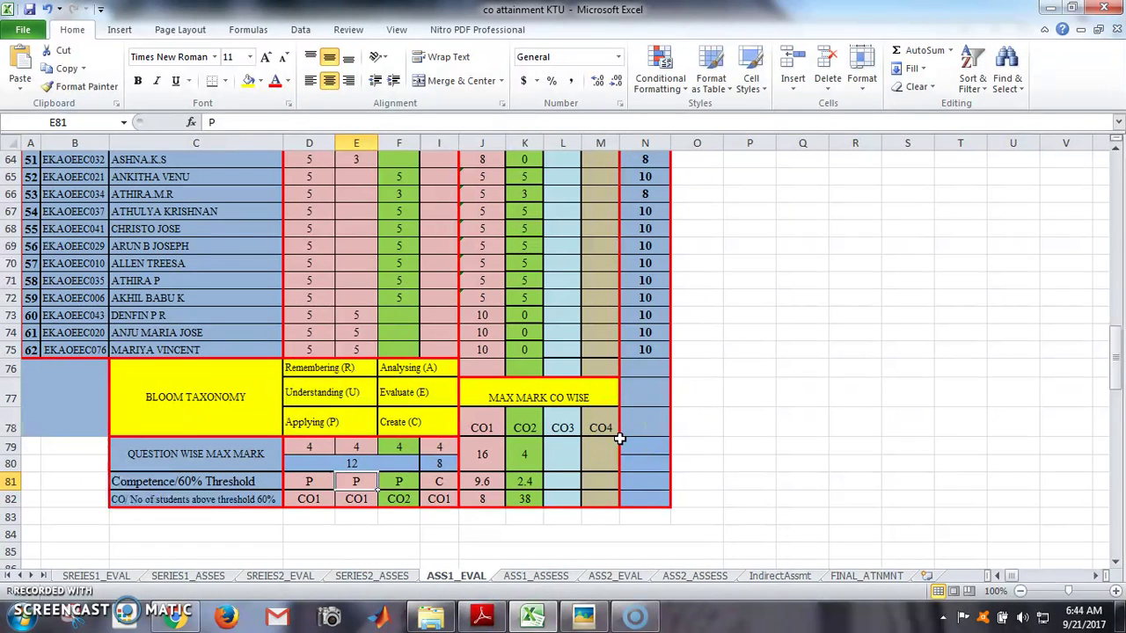
pyautogui.click(558, 576)
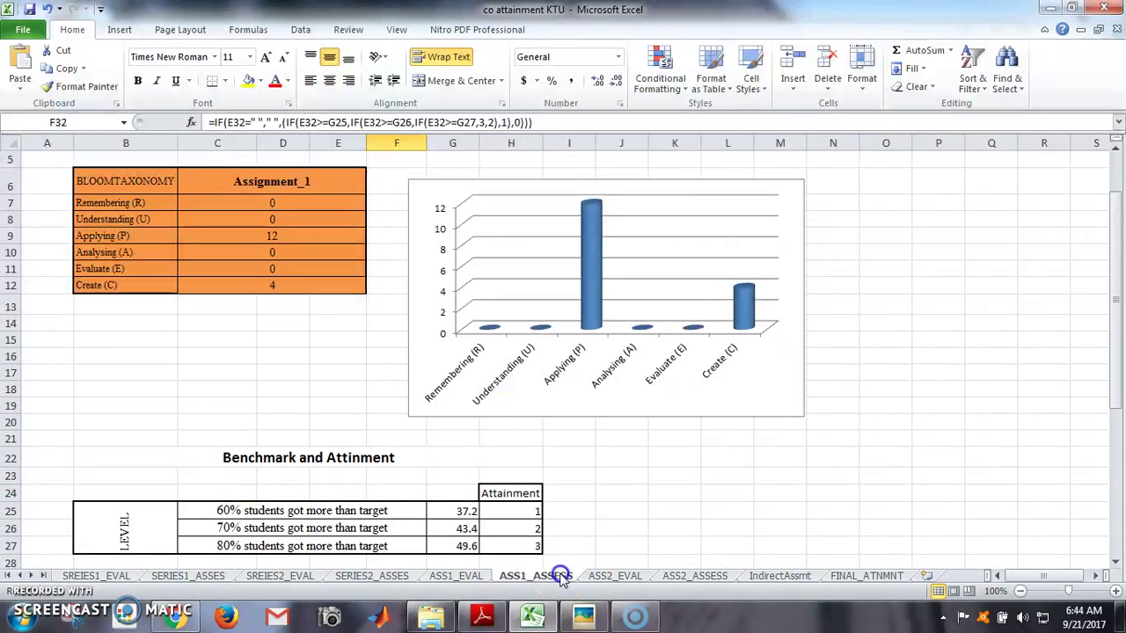
pyautogui.click(635, 578)
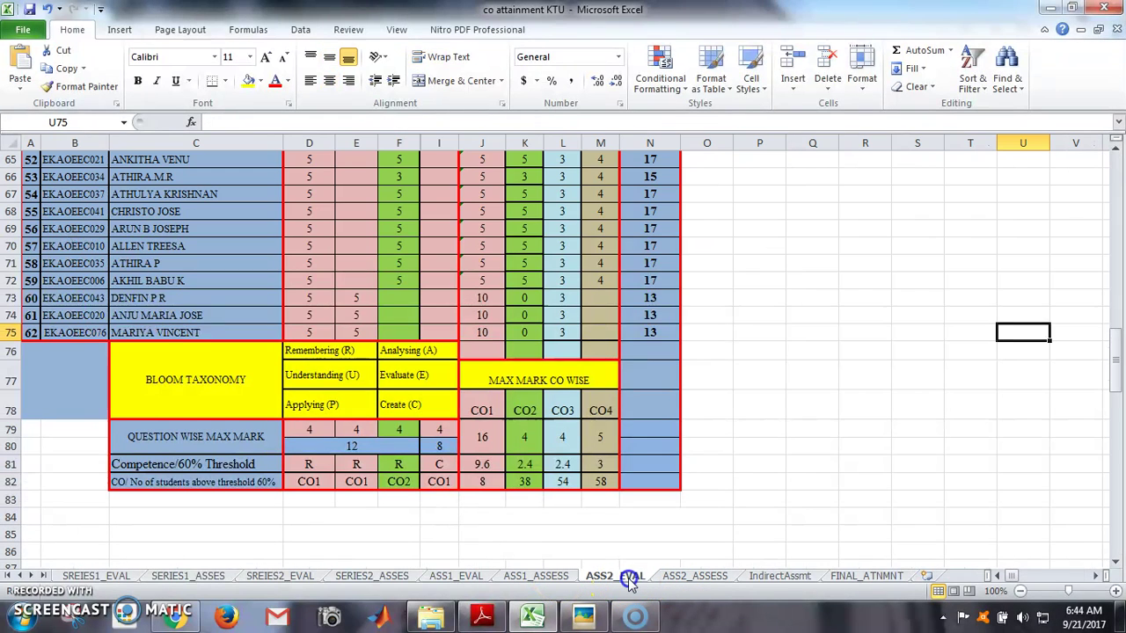
pyautogui.click(697, 579)
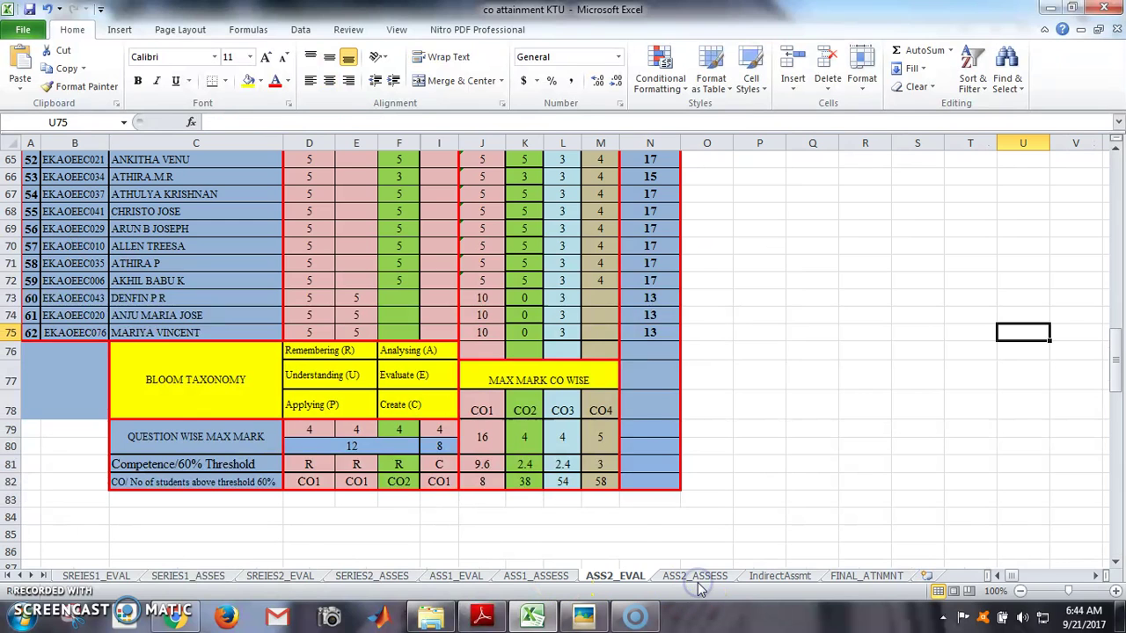
pyautogui.click(764, 578)
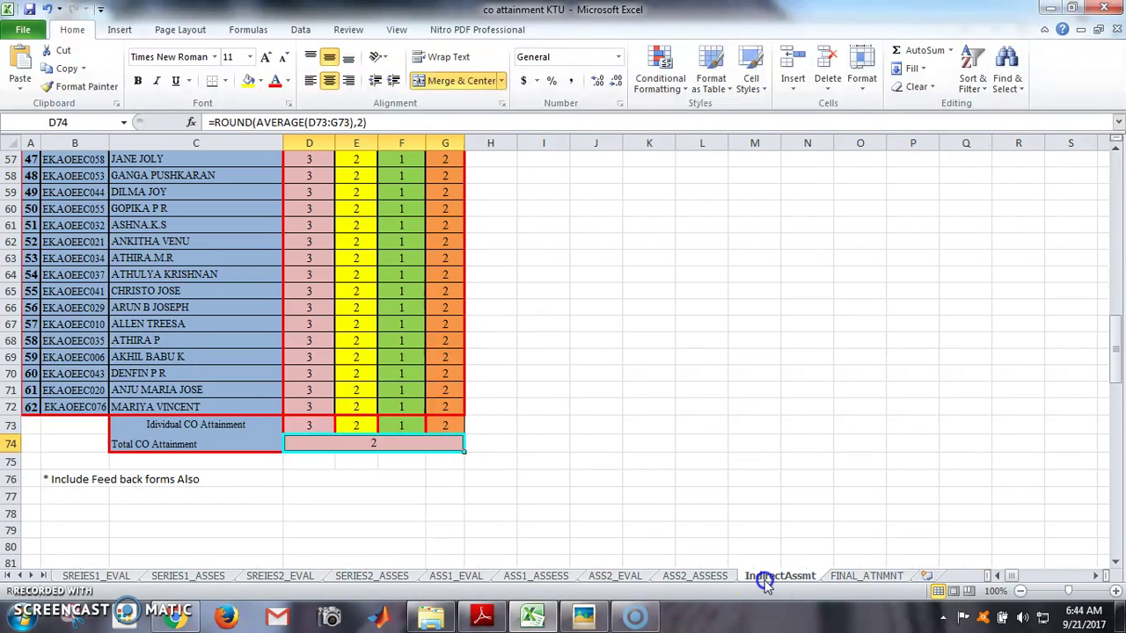
# Step: Examine the Final Direct Course Attainment Calculation block on the FINAL_ATNMNT sheet by selecting C6:I15
pyautogui.click(845, 581)
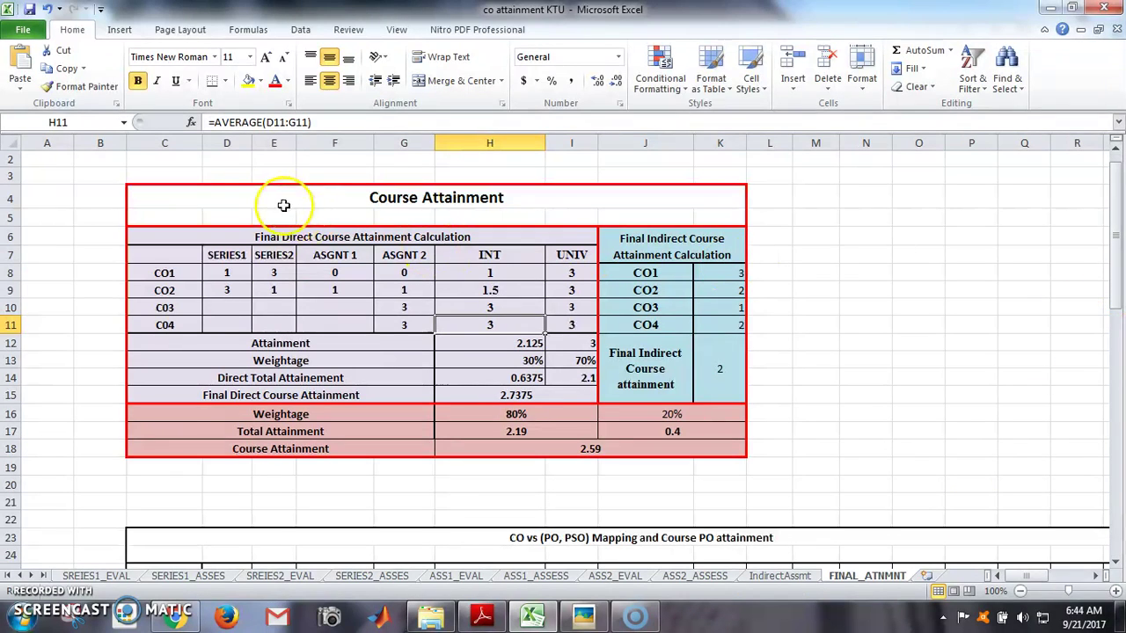
pyautogui.click(194, 198)
pyautogui.moveTo(194, 198); pyautogui.dragTo(322, 283)
pyautogui.click(322, 282)
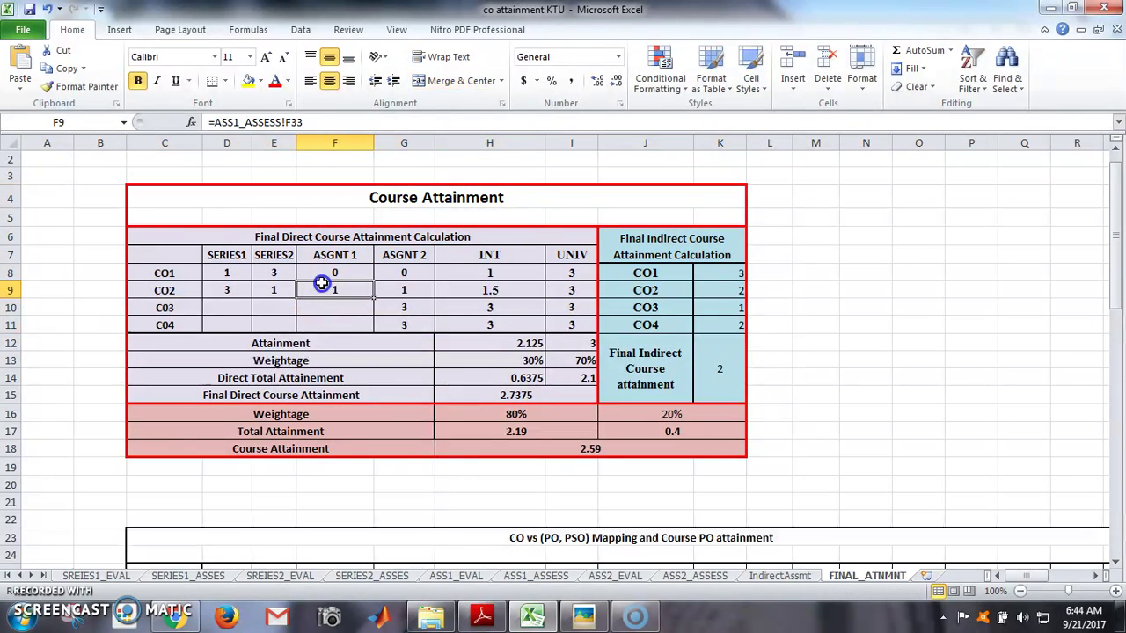
pyautogui.moveTo(174, 239); pyautogui.dragTo(323, 390)
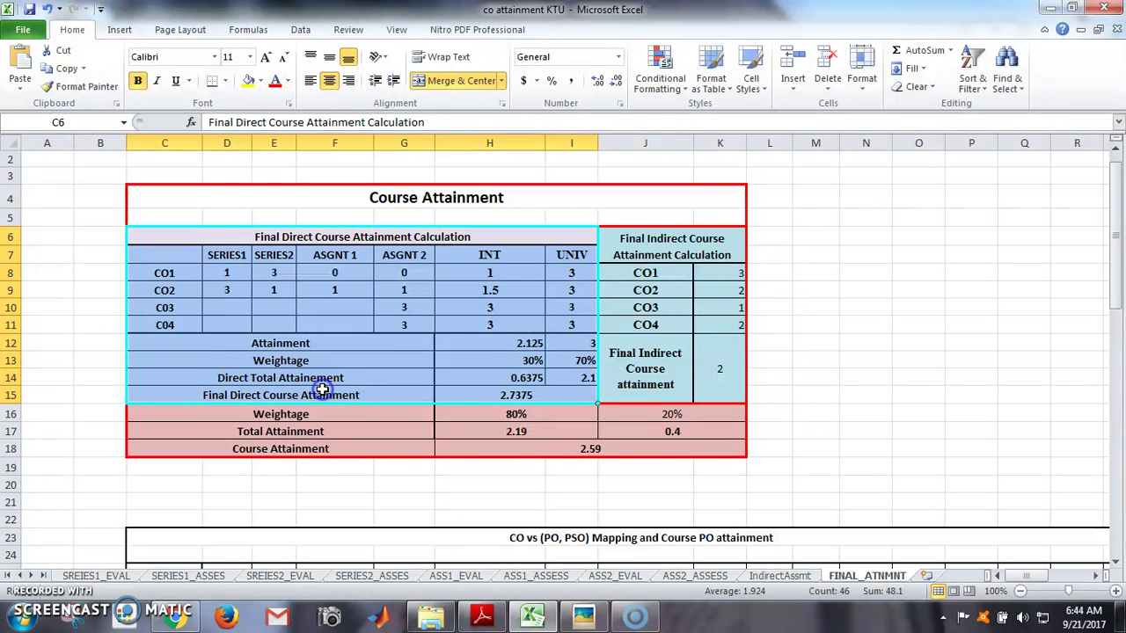
# Step: Trace the Series 1 CO1 attainment in D8 to its source on SERIES1_ASSES and return to FINAL_ATNMNT
pyautogui.click(245, 275)
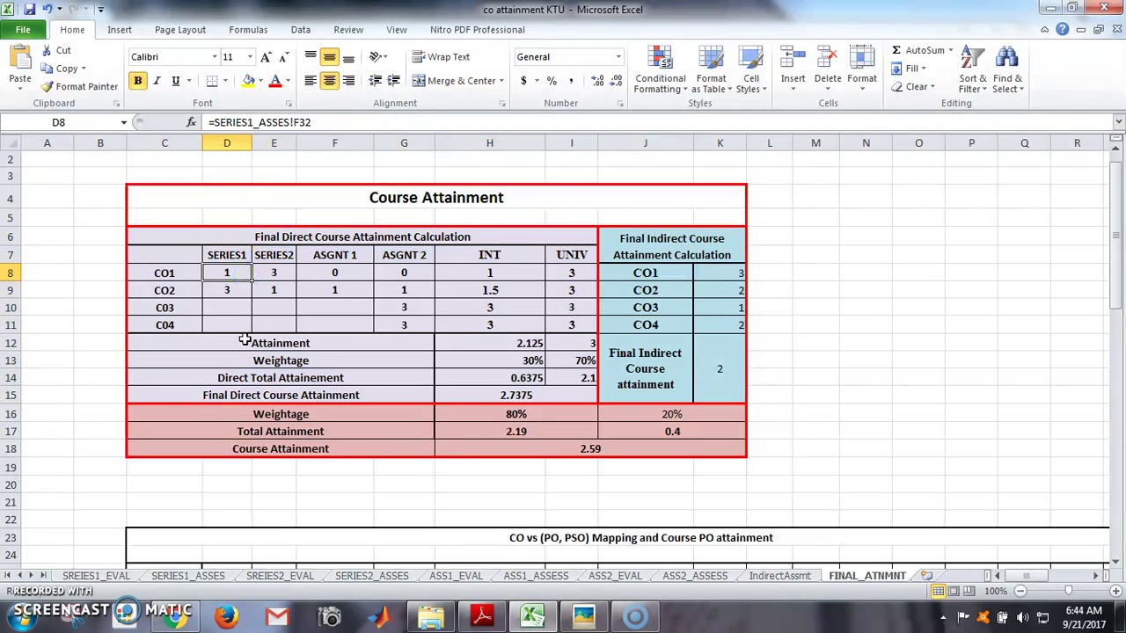
pyautogui.click(185, 577)
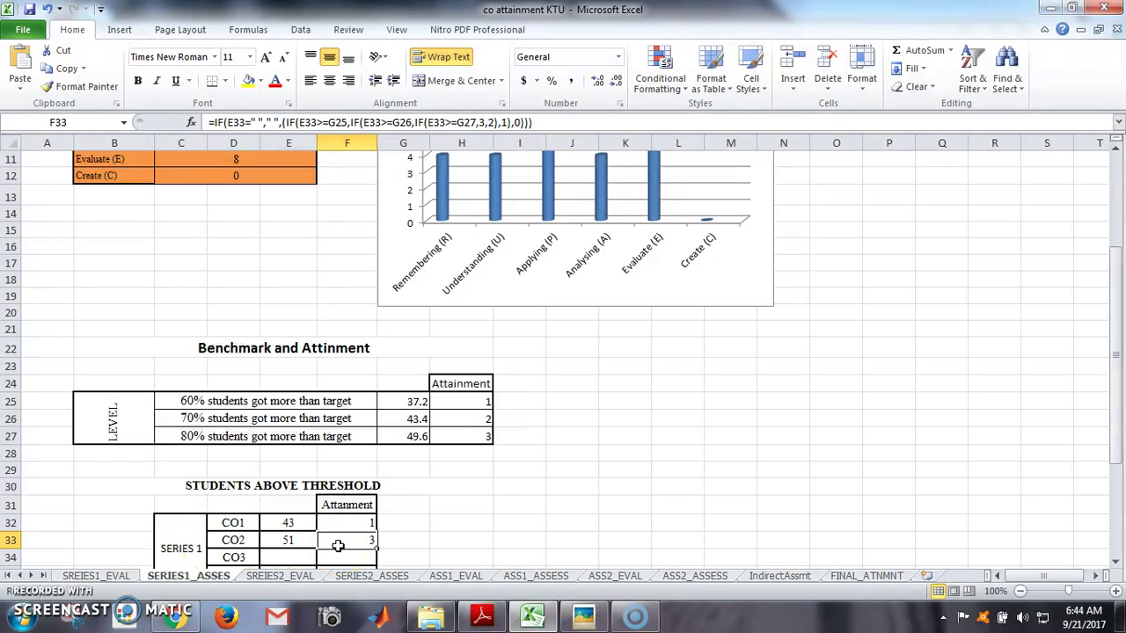
pyautogui.click(866, 575)
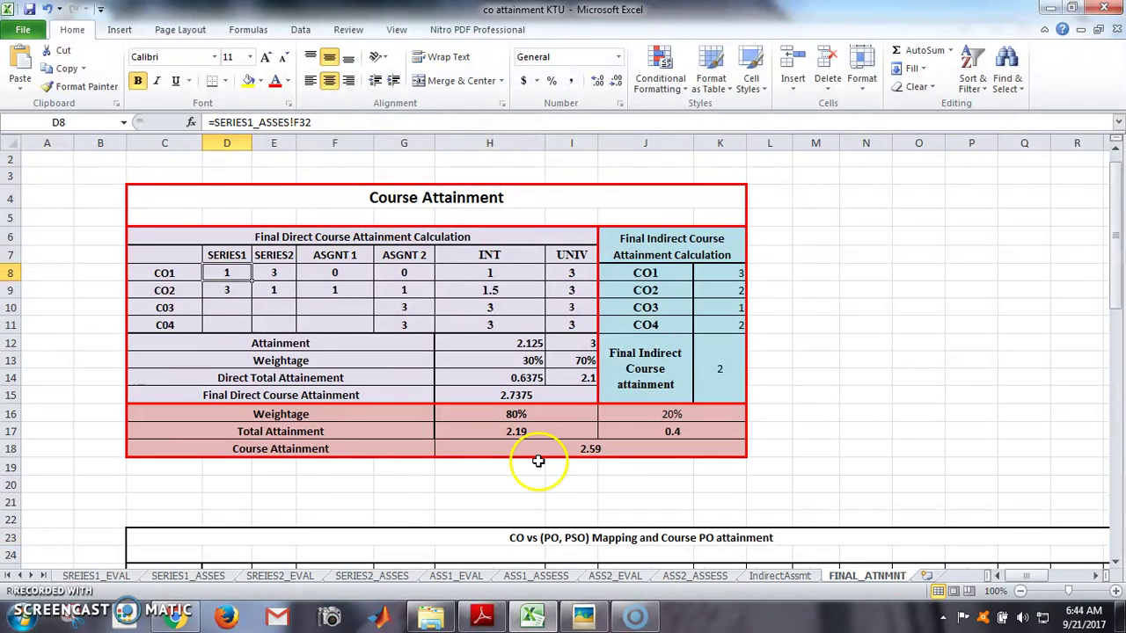
# Step: Check the Series 1 CO2 link in D9 and trace the Series 2 attainments in E8:E9 to F32:F33 on SERIES2_ASSES
pyautogui.click(218, 288)
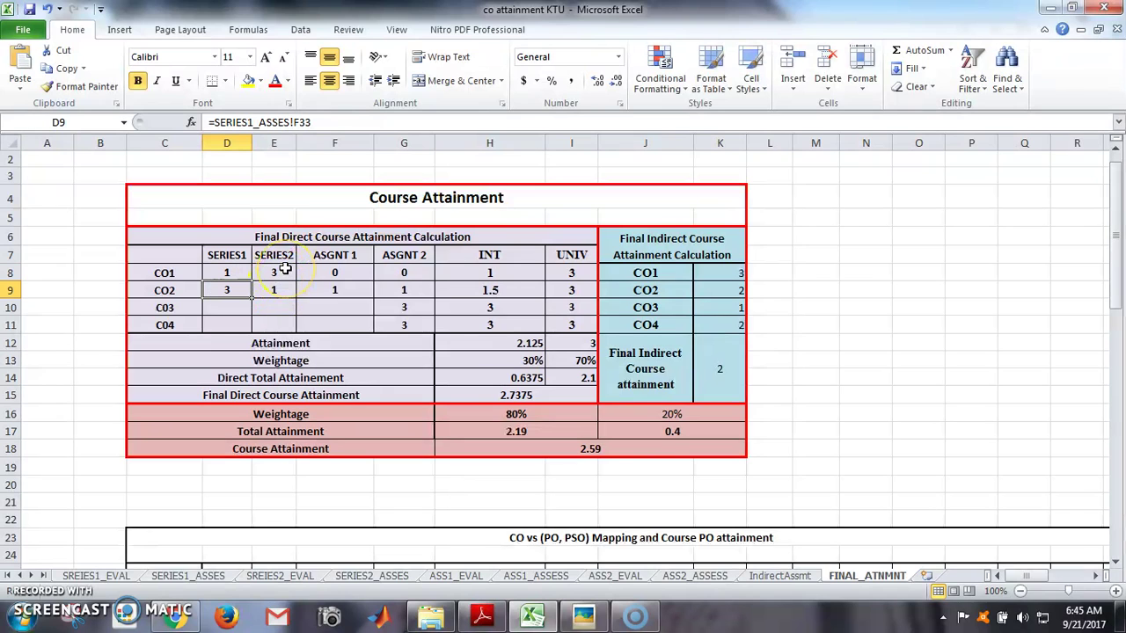
pyautogui.click(357, 582)
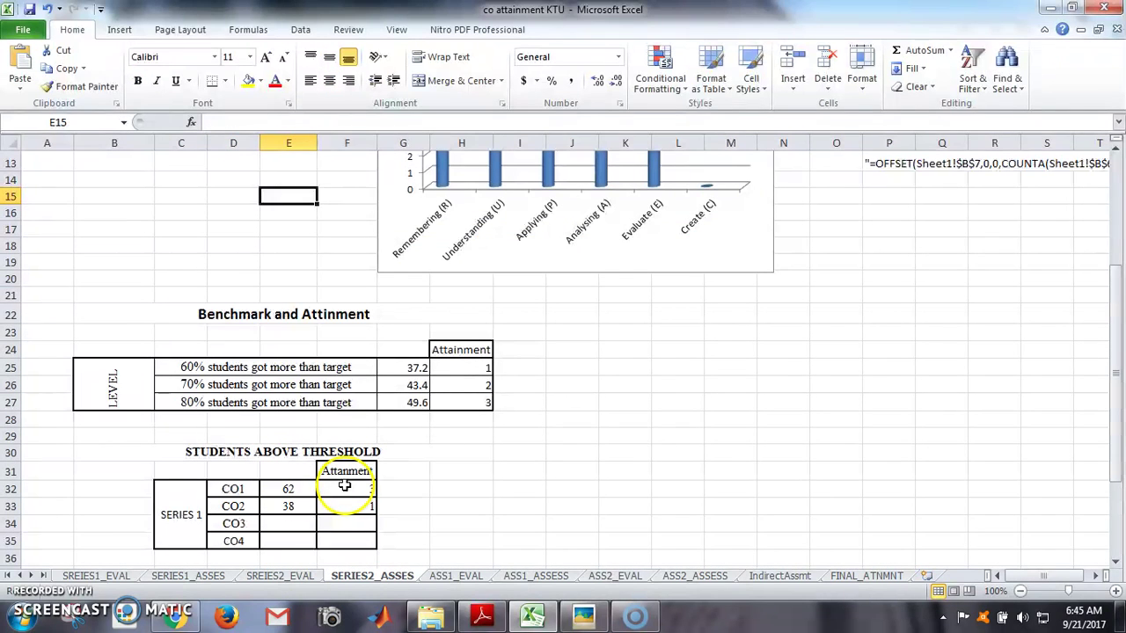
pyautogui.click(338, 486)
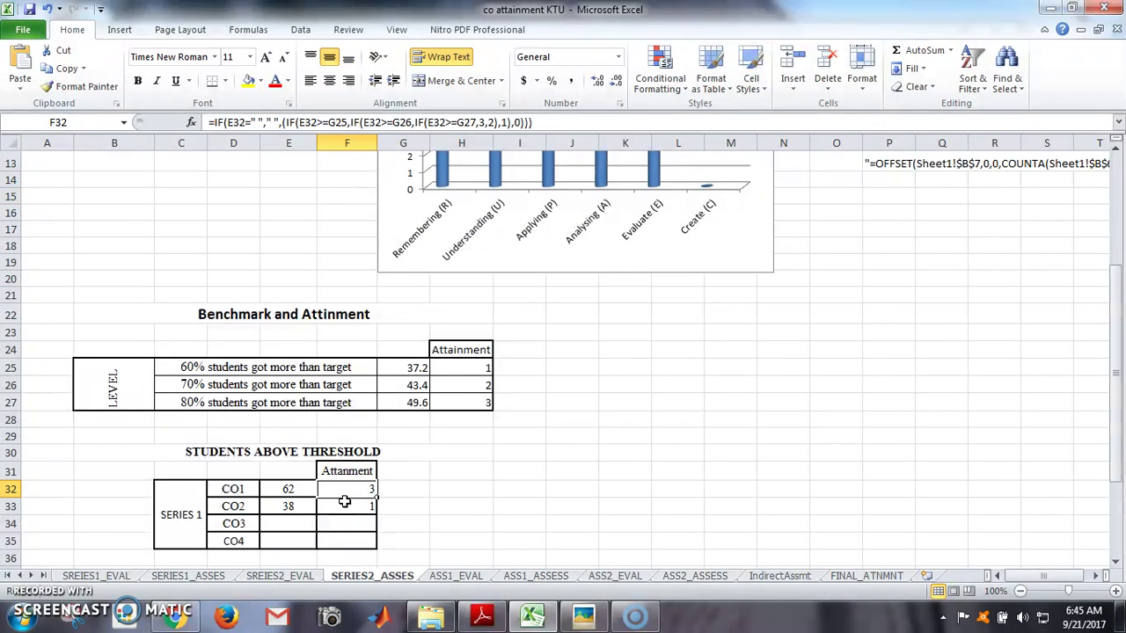
pyautogui.click(344, 505)
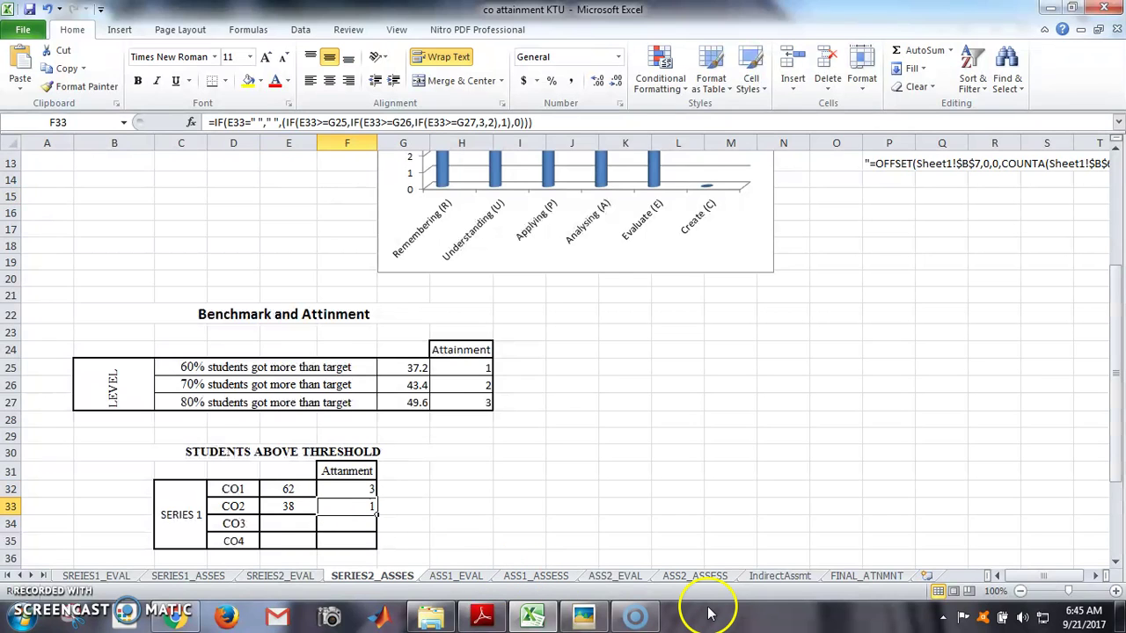
pyautogui.click(838, 577)
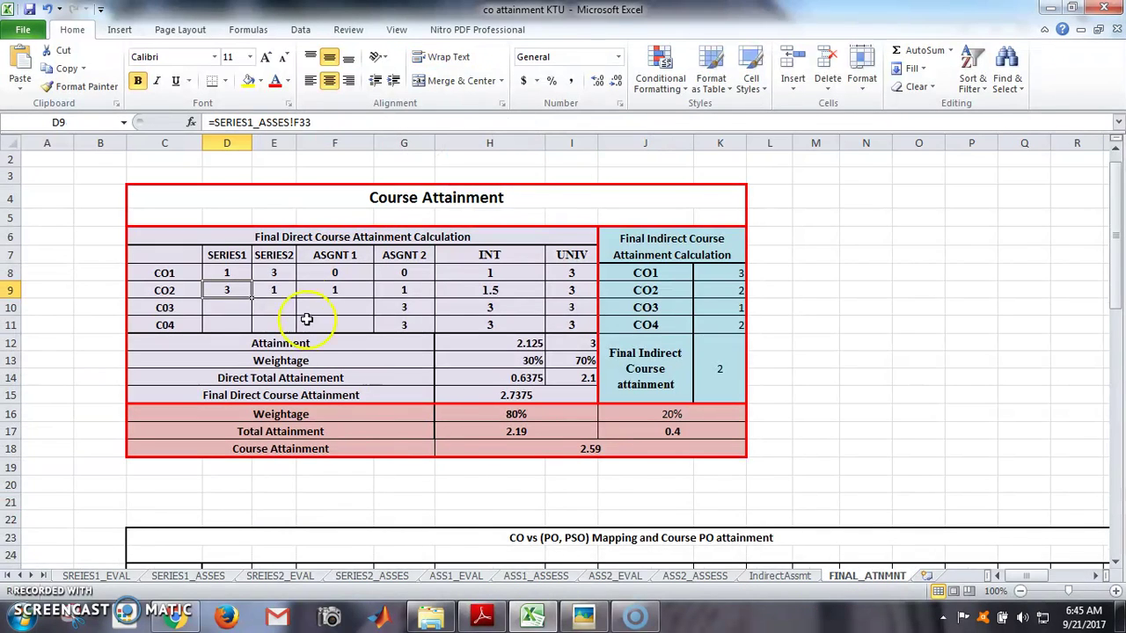
pyautogui.click(279, 272)
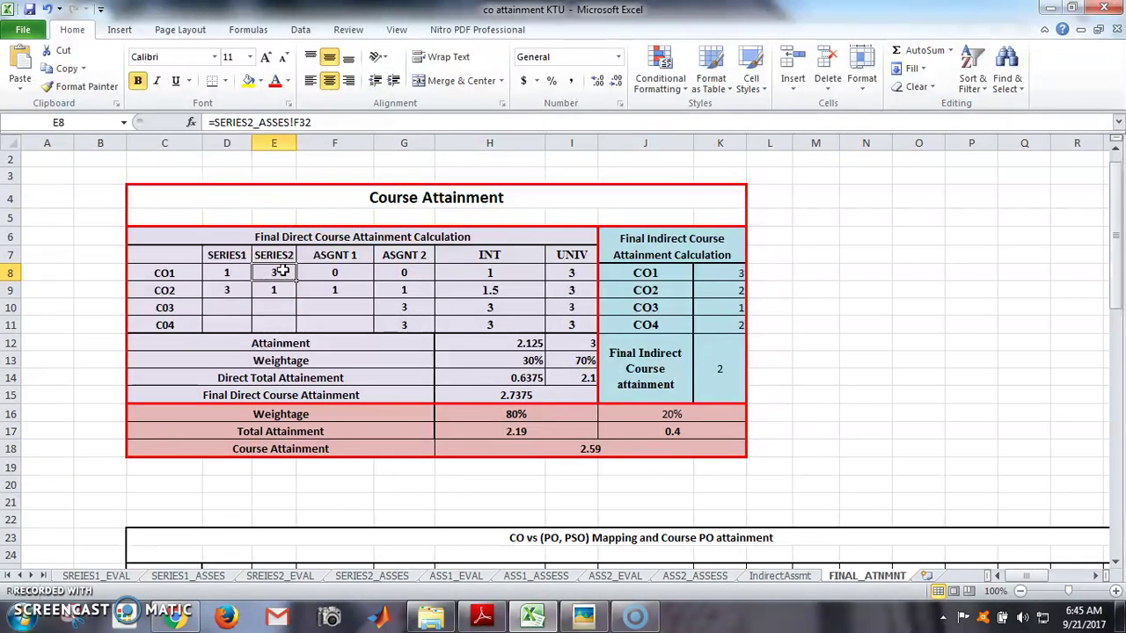
pyautogui.click(278, 290)
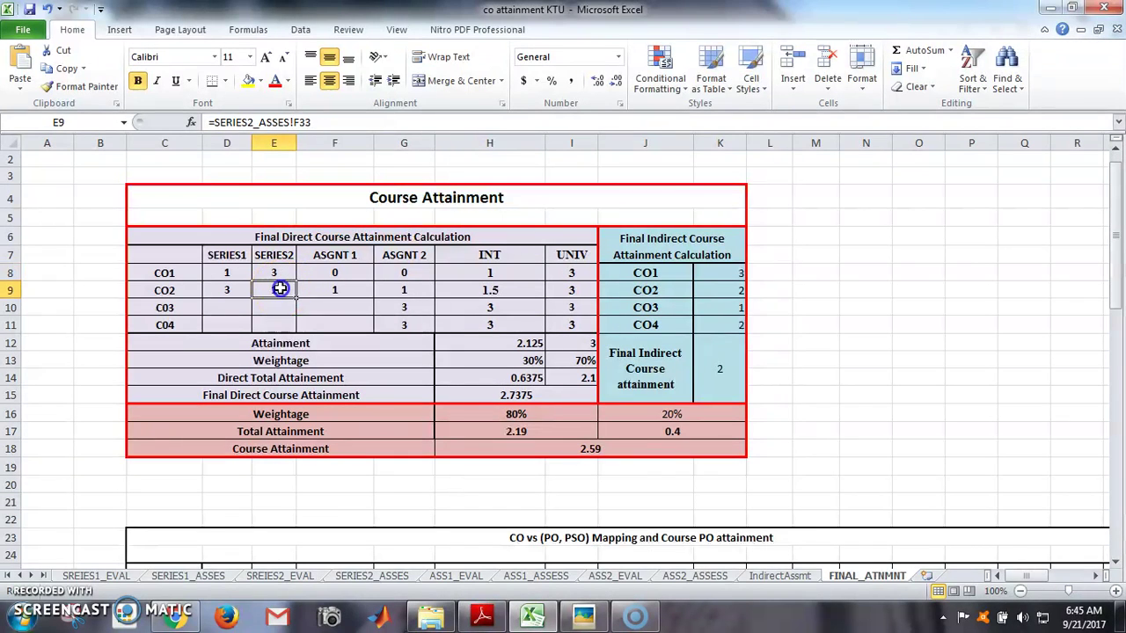
# Step: Trace the Assignment 2 attainment in G8 to the CO1–CO4 formulas in F32:F35 on ASS2_ASSESS and return to FINAL_ATNMNT
pyautogui.click(427, 271)
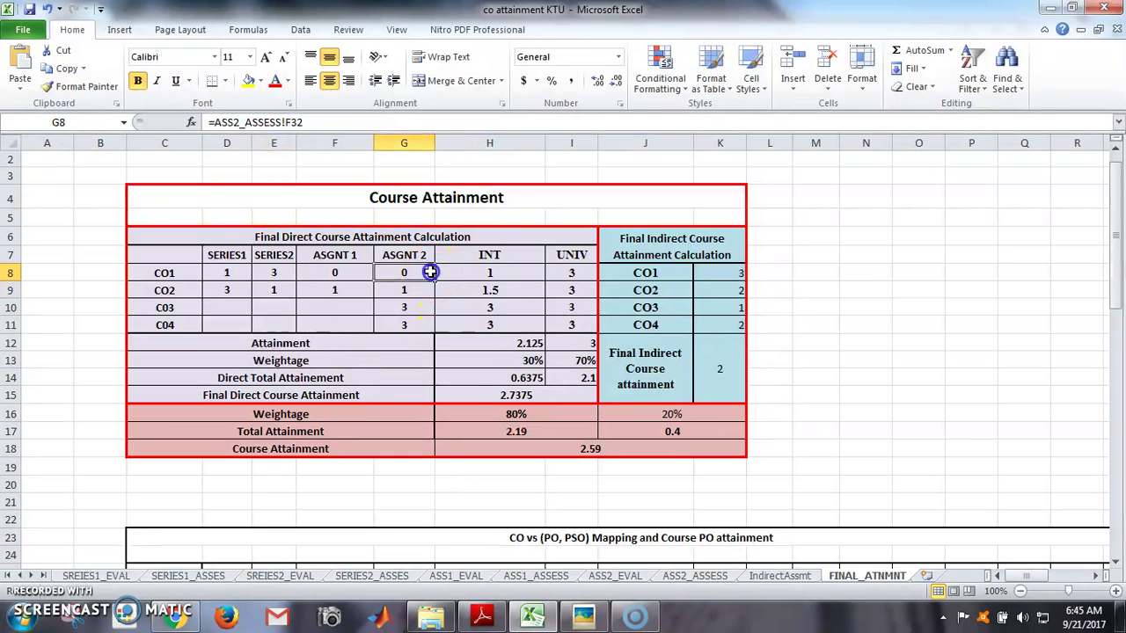
pyautogui.click(708, 577)
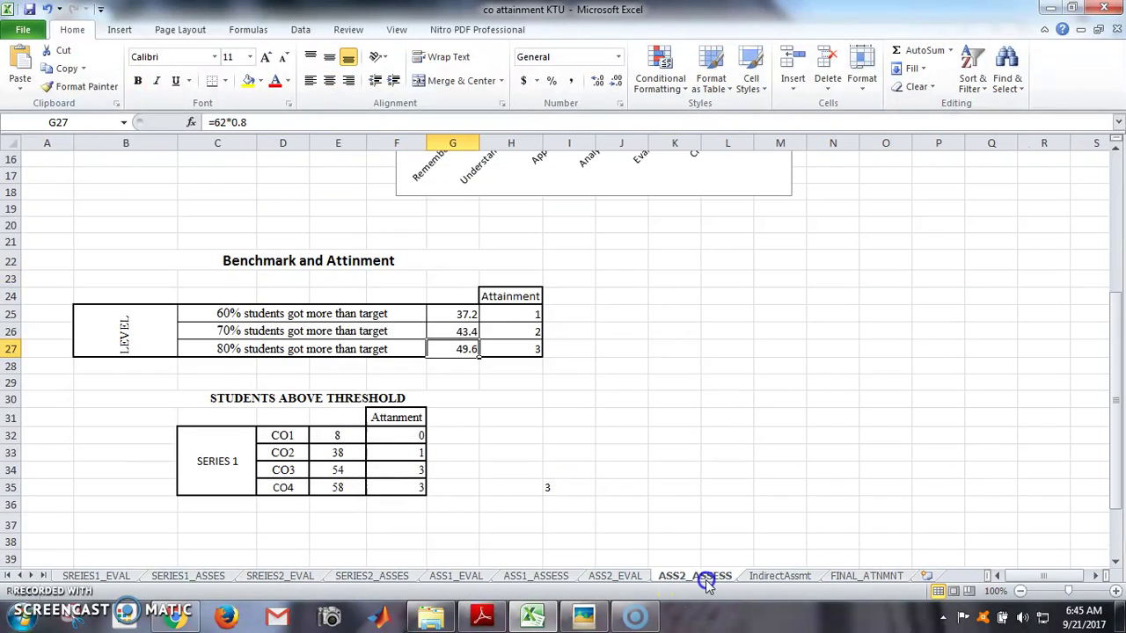
pyautogui.click(397, 437)
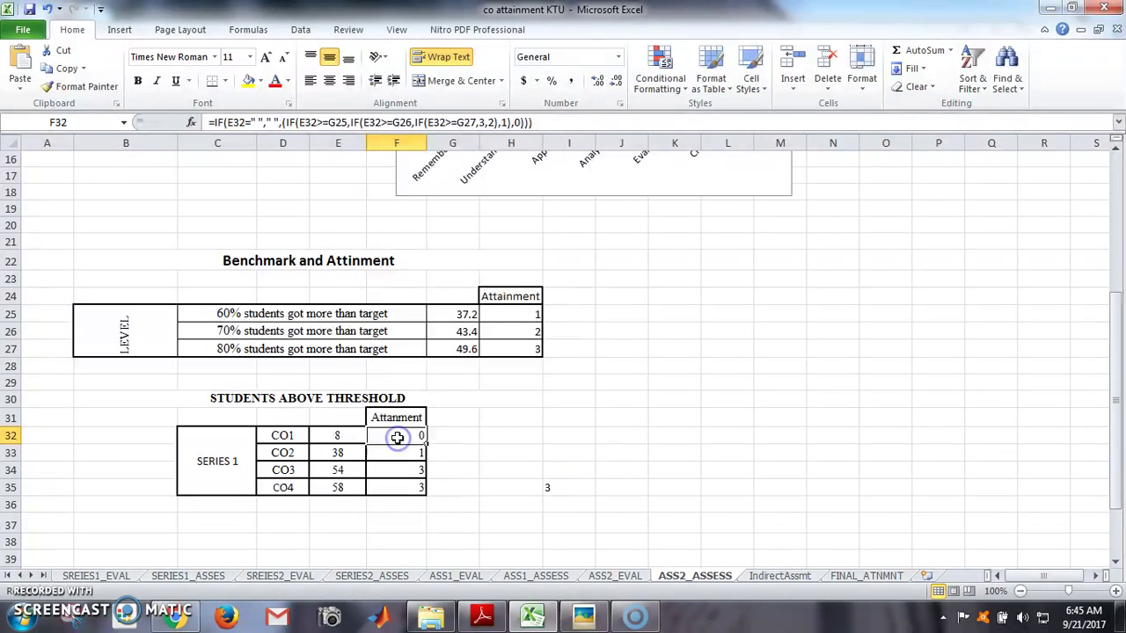
pyautogui.click(397, 450)
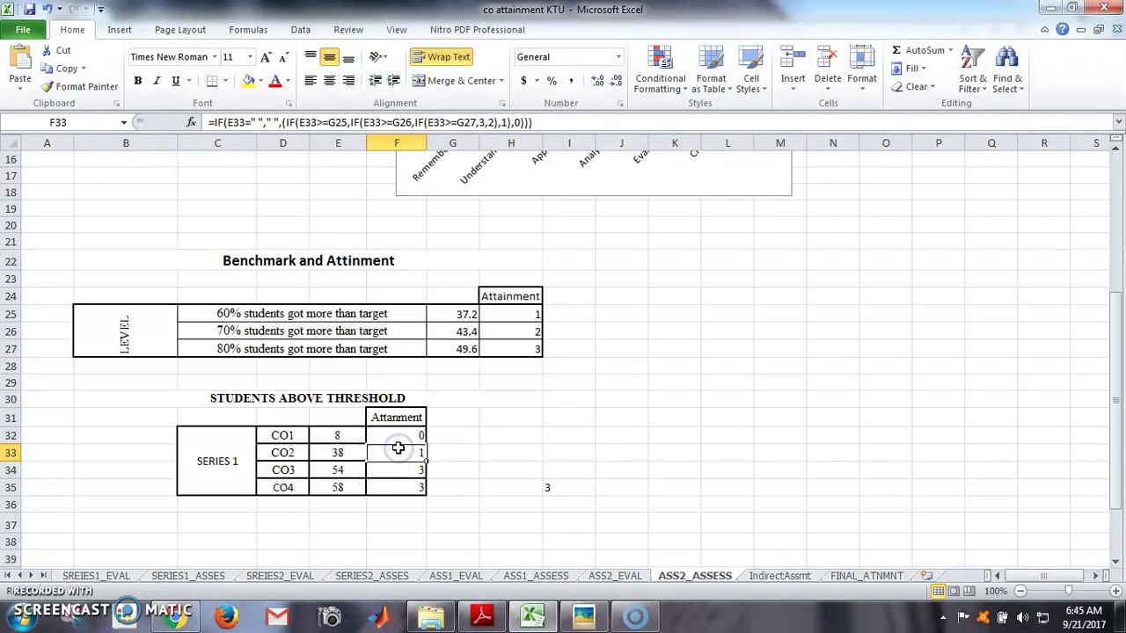
pyautogui.click(398, 472)
pyautogui.click(397, 488)
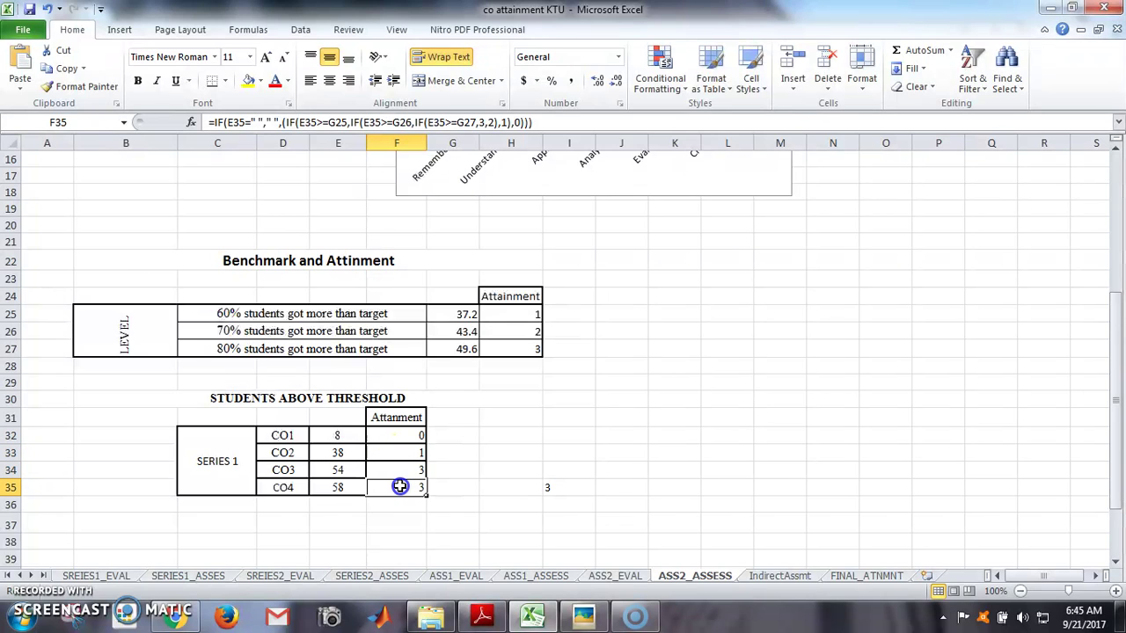
pyautogui.click(865, 576)
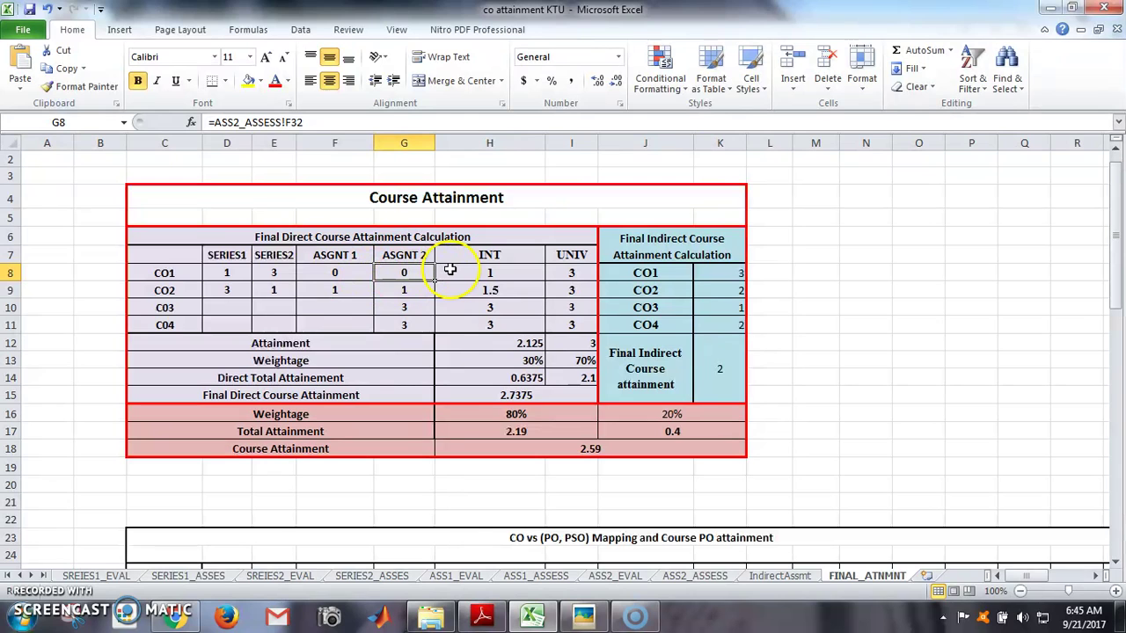
# Step: Inspect the internal average formula for CO1 in H8 and the CO2 assessment links across E9:G9
pyautogui.click(477, 271)
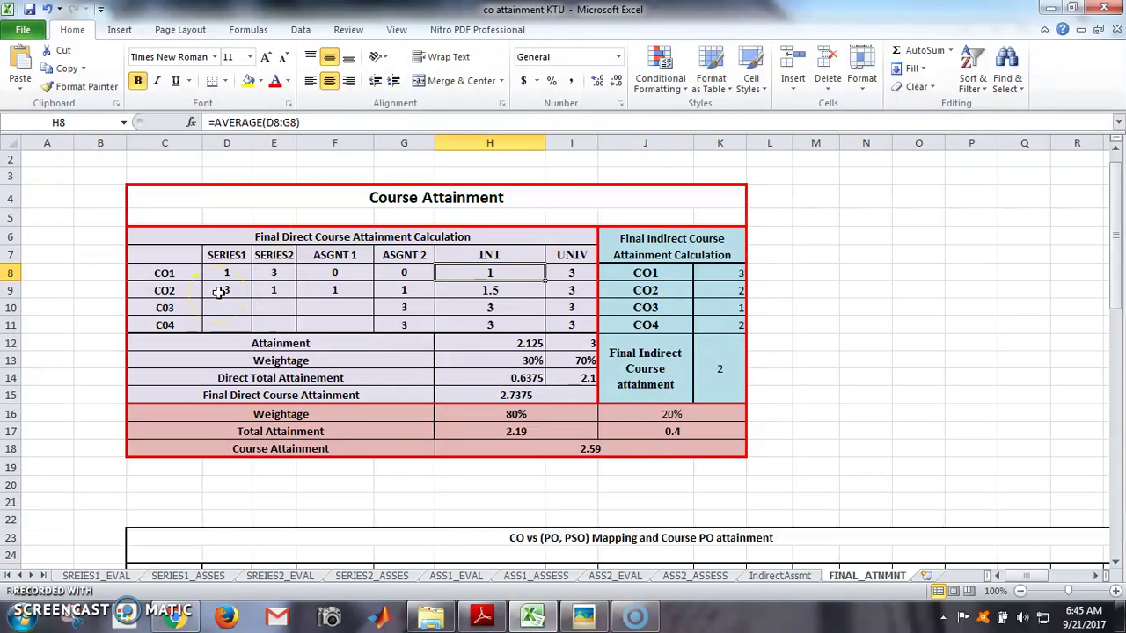
pyautogui.click(272, 292)
pyautogui.click(326, 293)
pyautogui.click(398, 292)
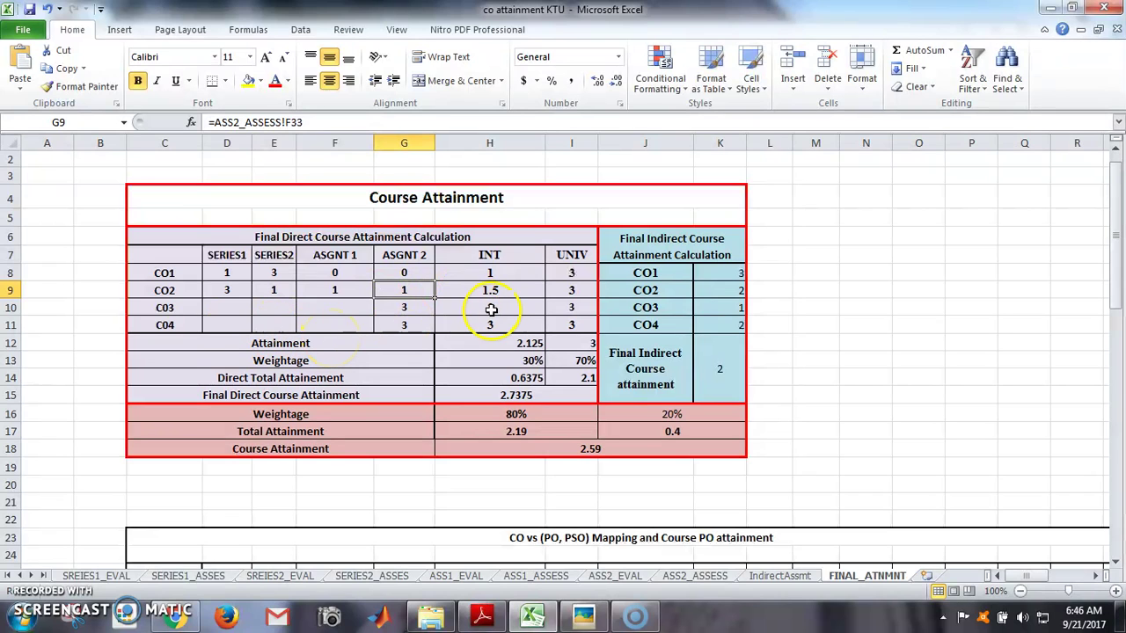
# Step: Inspect the Assignment 2 links for CO3 and CO4 in G10:G11 and their internal average formulas in H10:H11
pyautogui.click(412, 308)
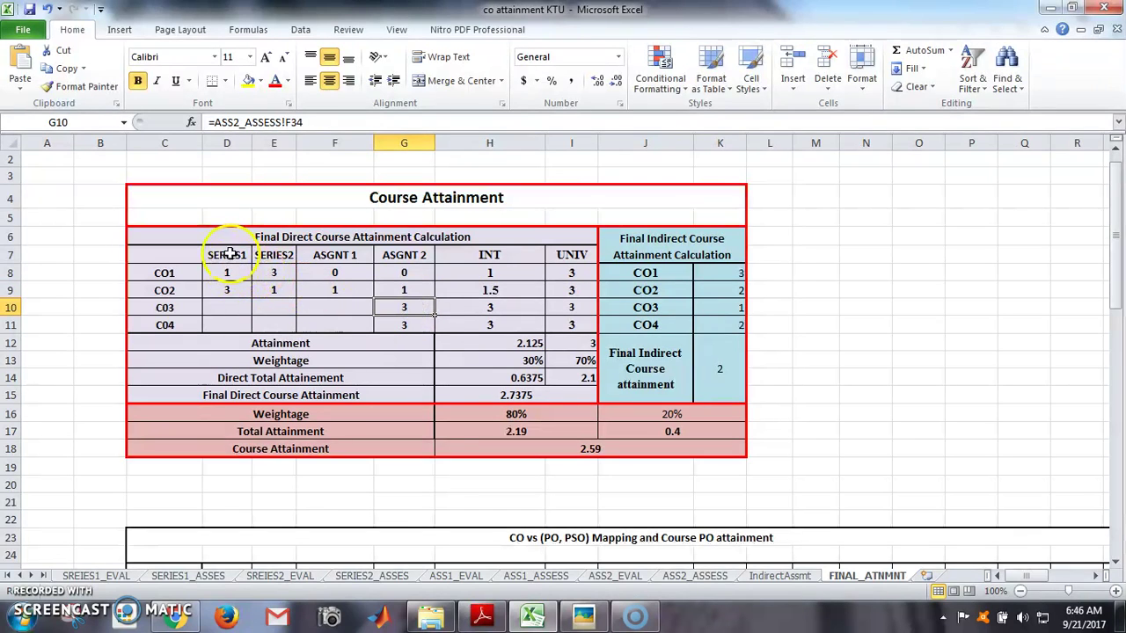
pyautogui.click(408, 322)
pyautogui.click(409, 309)
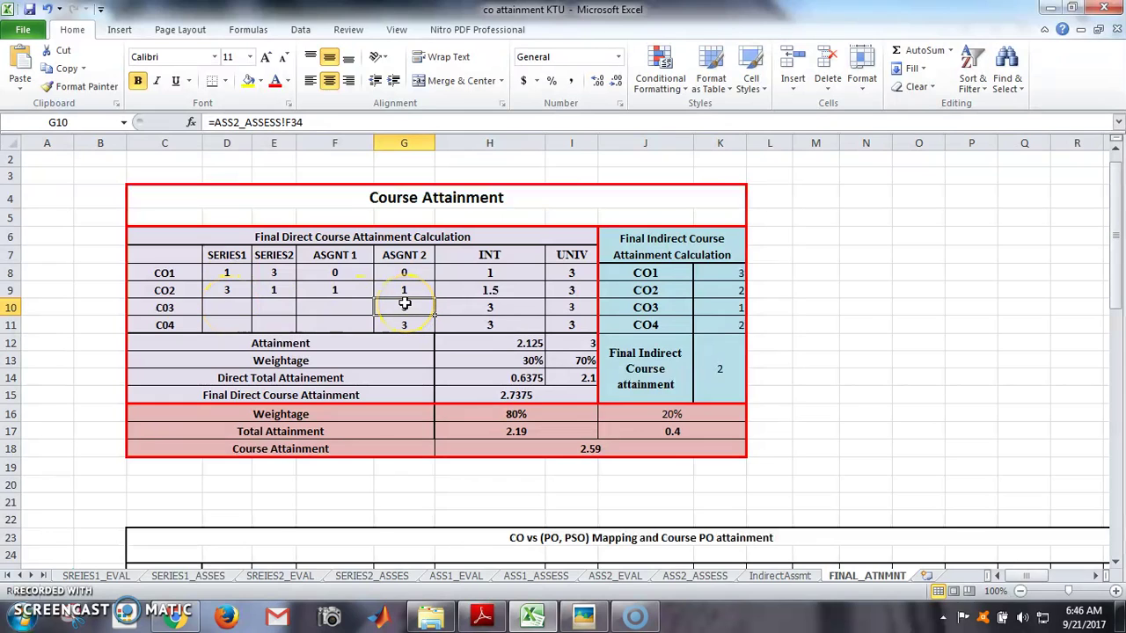
pyautogui.click(449, 323)
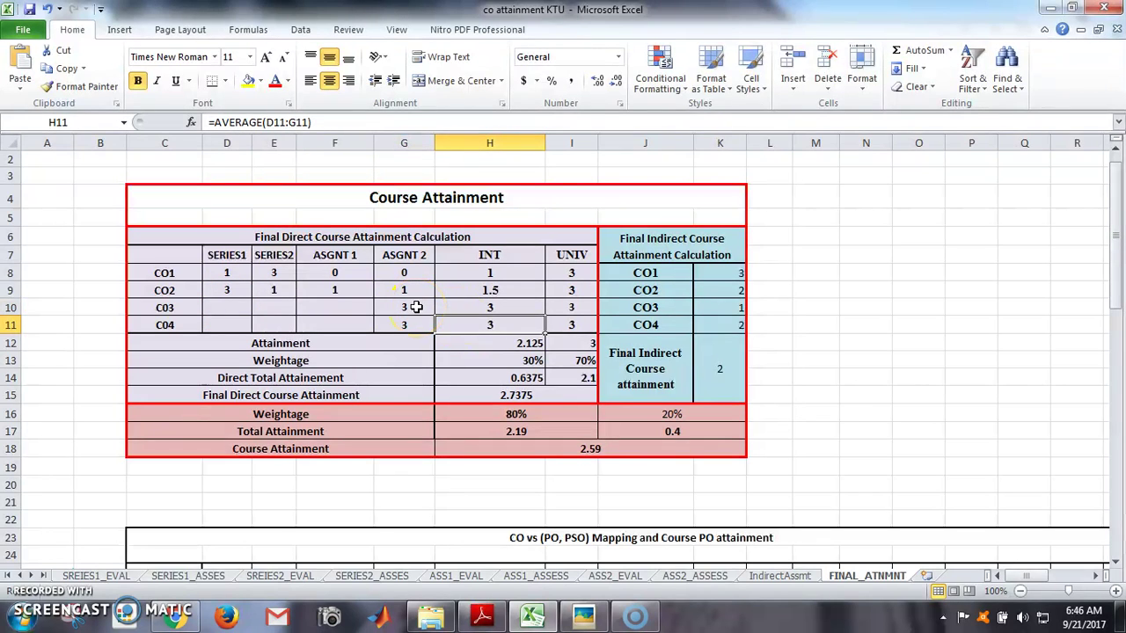
pyautogui.doubleClick(416, 307)
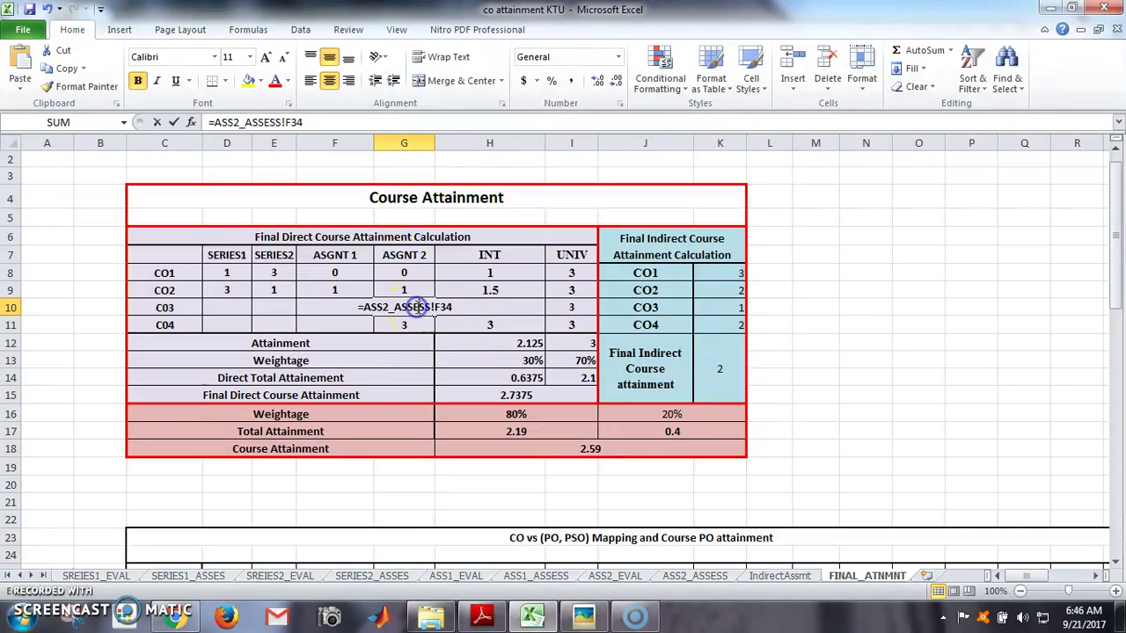
pyautogui.click(483, 323)
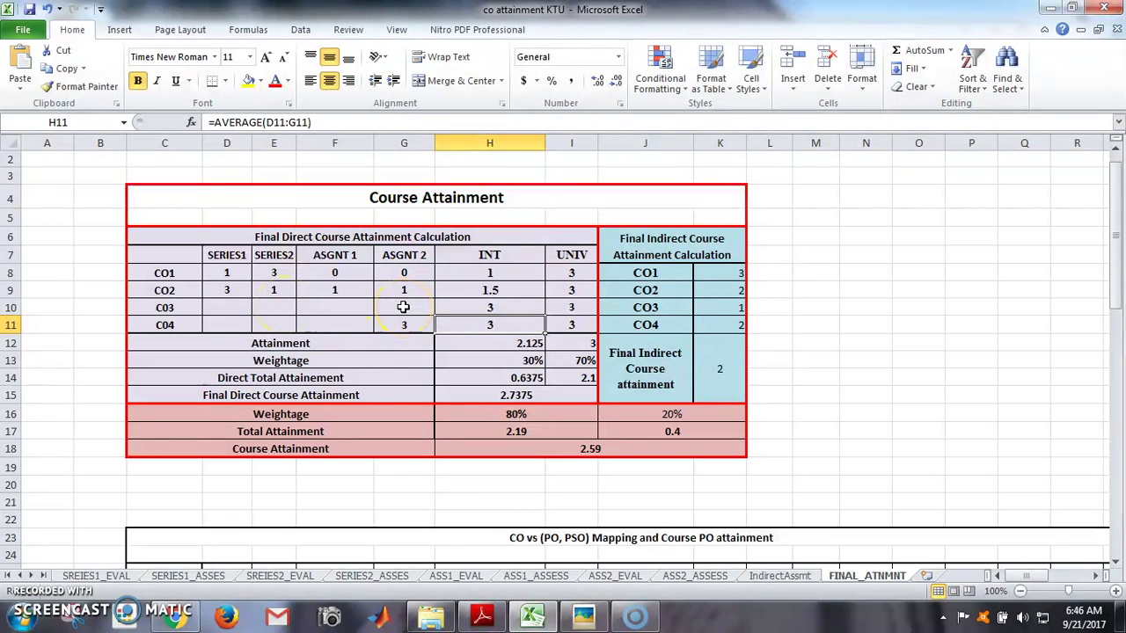
pyautogui.click(477, 305)
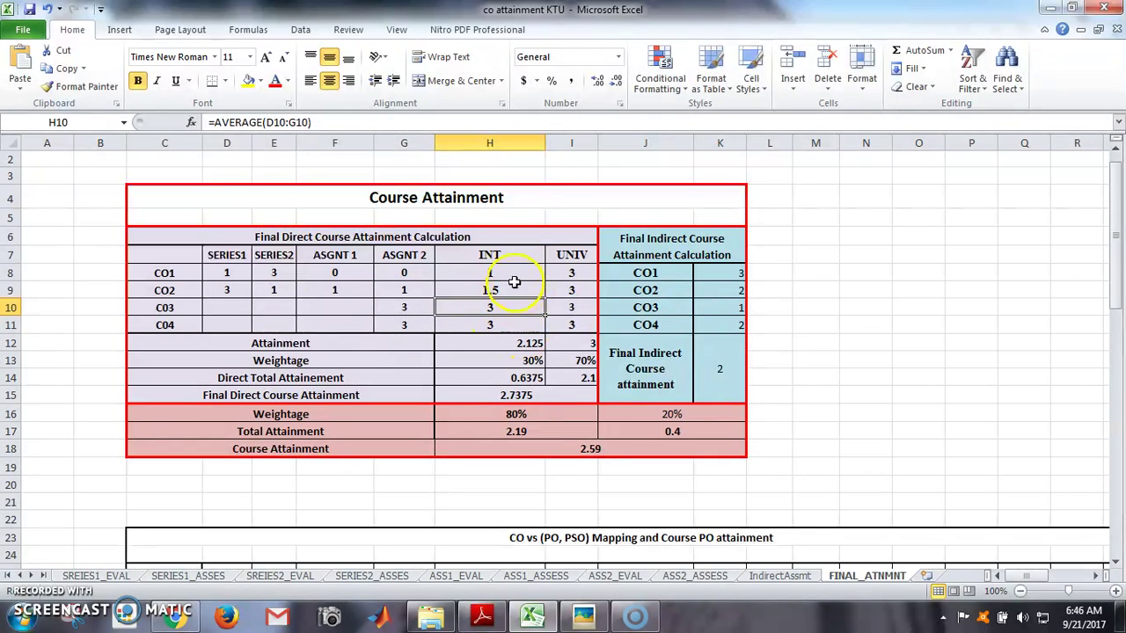
# Step: Check the internal and university weightages in H13 and I13
pyautogui.click(502, 367)
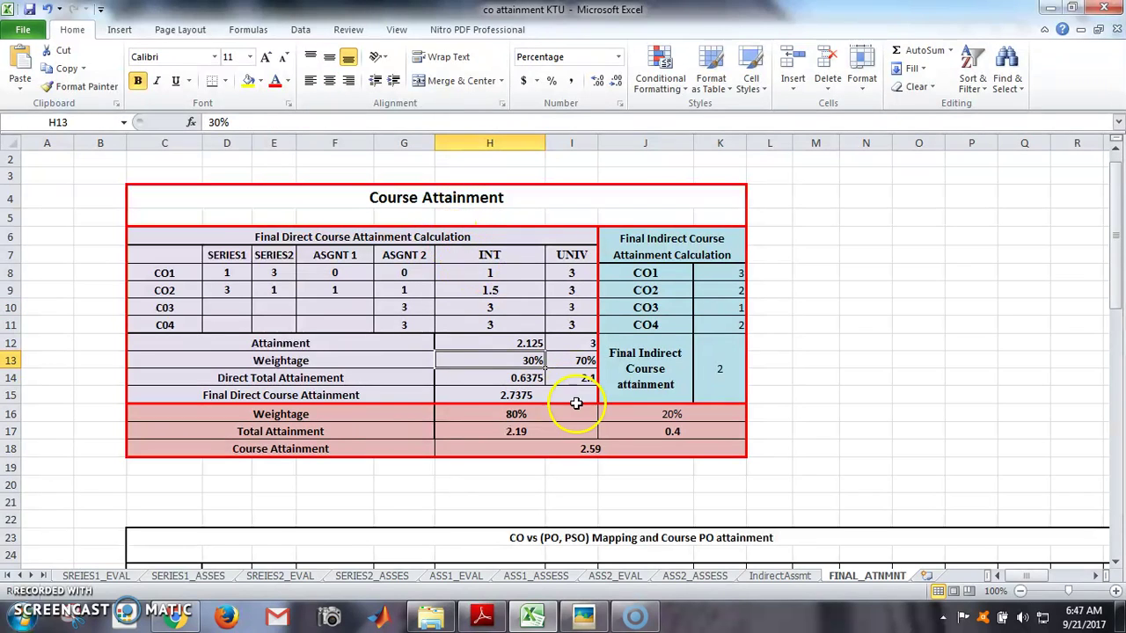
pyautogui.click(576, 372)
pyautogui.click(581, 358)
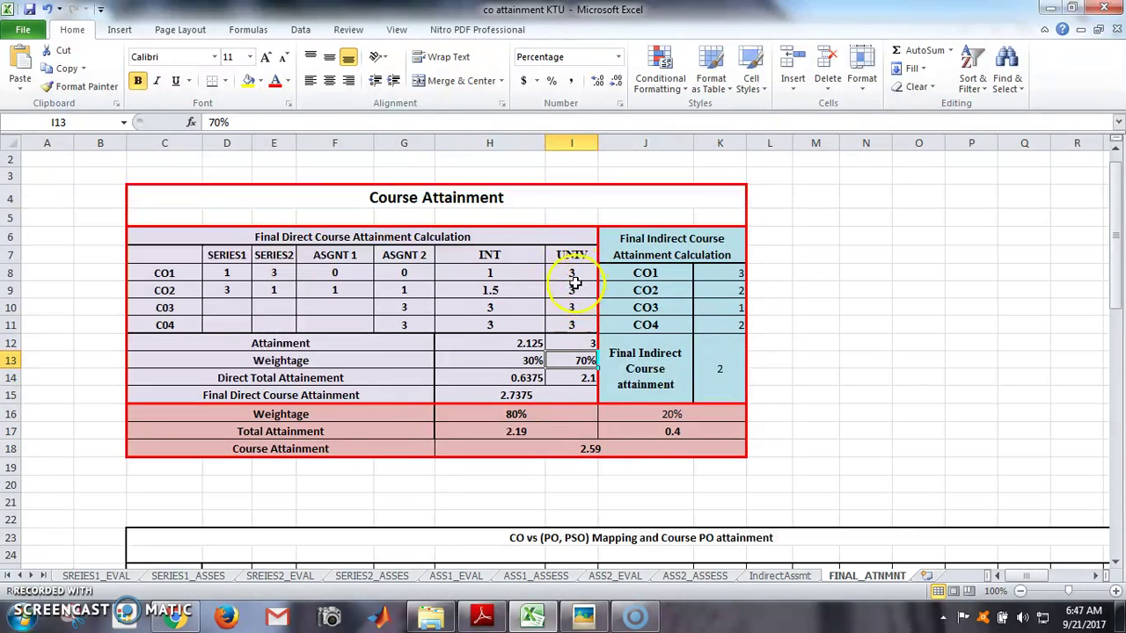
# Step: Examine the university attainment levels in I8:I11 and how the direct totals combine into the final direct course attainment in H15
pyautogui.moveTo(569, 276); pyautogui.dragTo(567, 326)
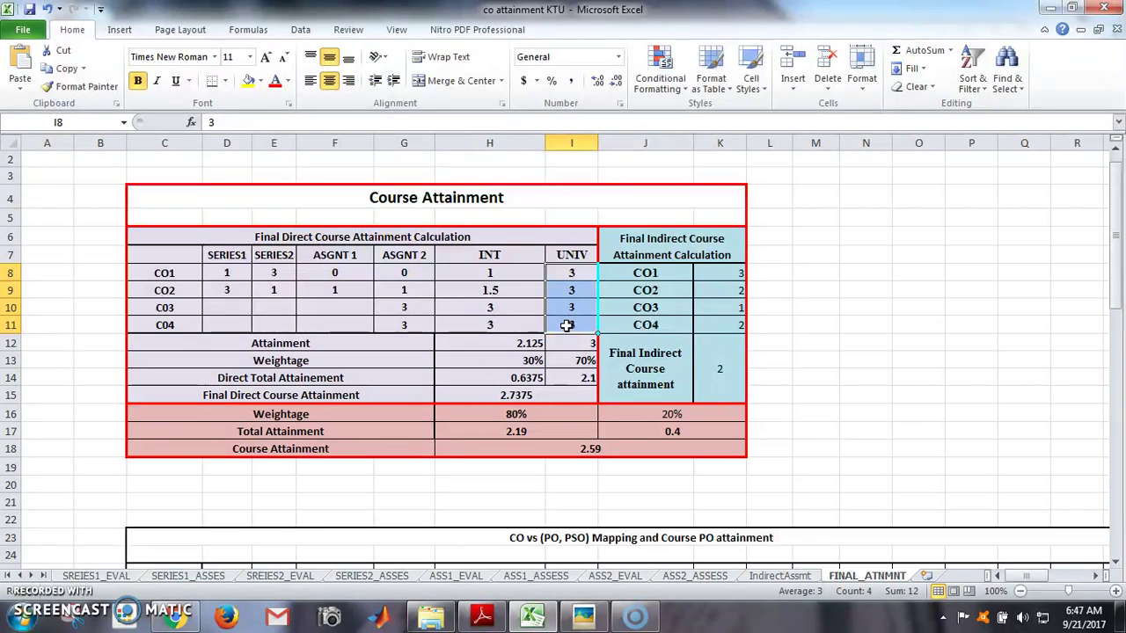
pyautogui.moveTo(567, 325); pyautogui.dragTo(571, 349)
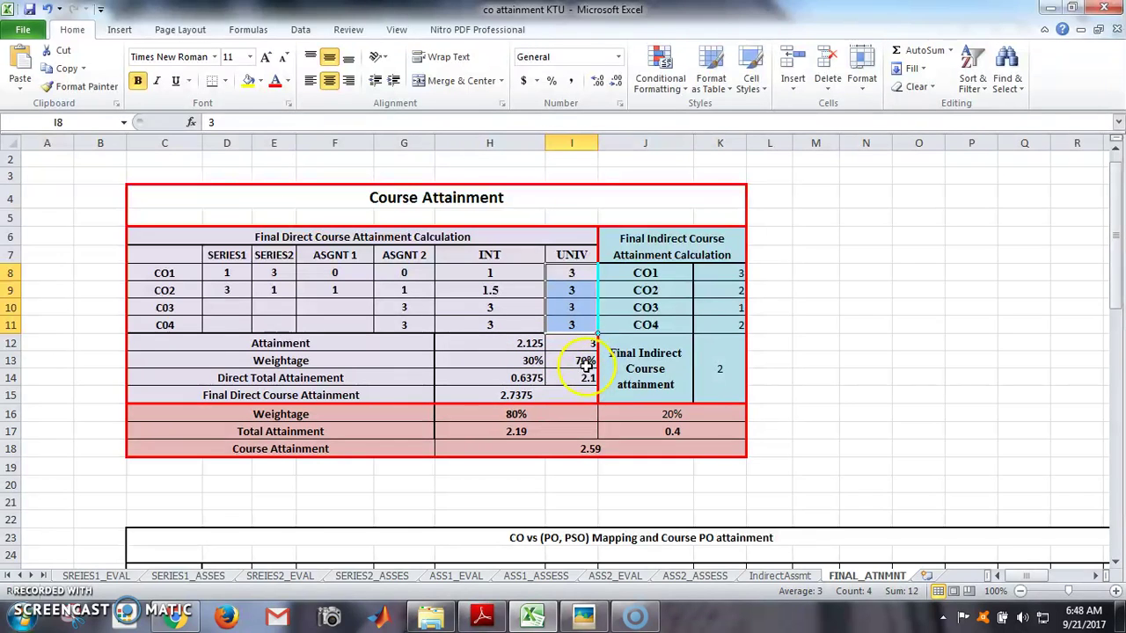
pyautogui.moveTo(530, 378); pyautogui.dragTo(573, 378)
pyautogui.click(573, 394)
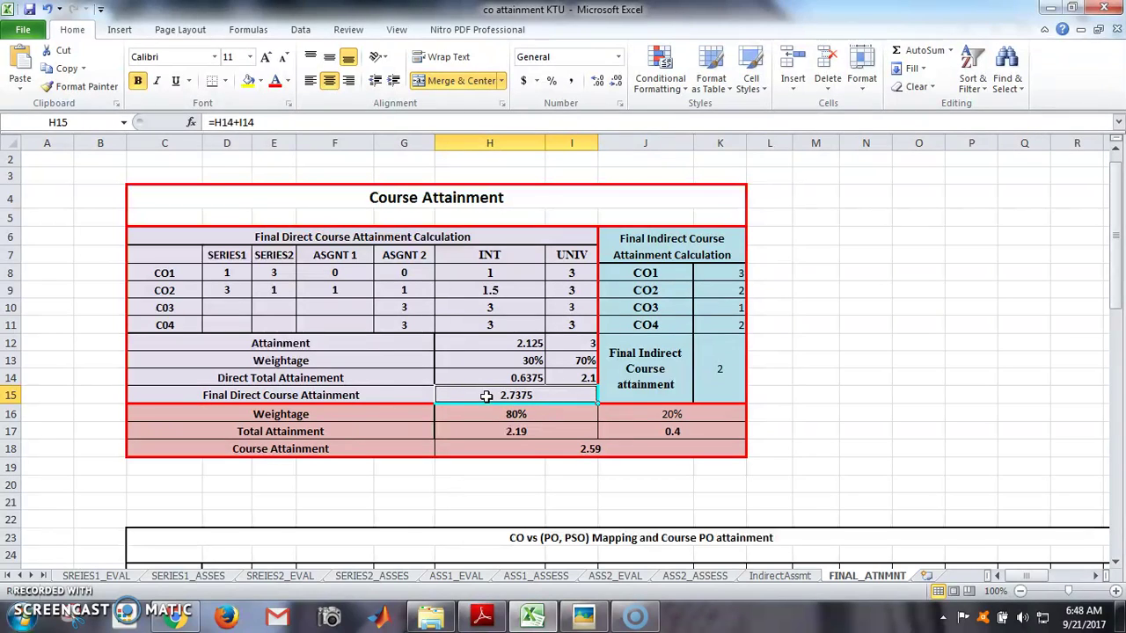
# Step: Examine the Final Indirect Course Attainment Calculation block in J6:K15 and the student CO ratings on the IndirectAssmt sheet
pyautogui.moveTo(655, 246); pyautogui.dragTo(652, 381)
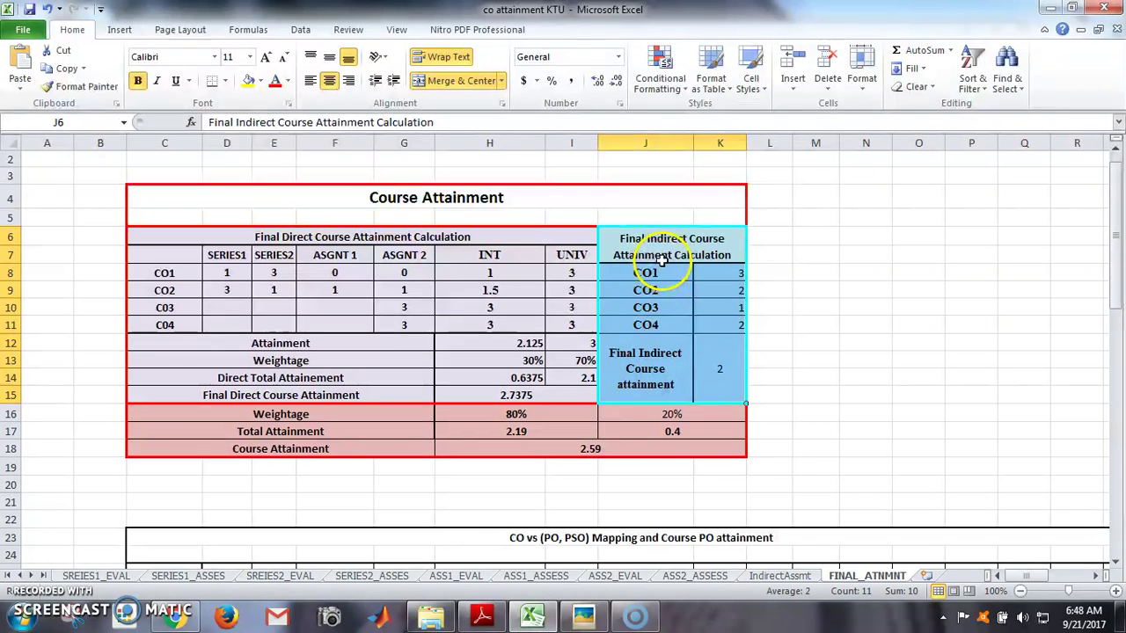
pyautogui.click(780, 576)
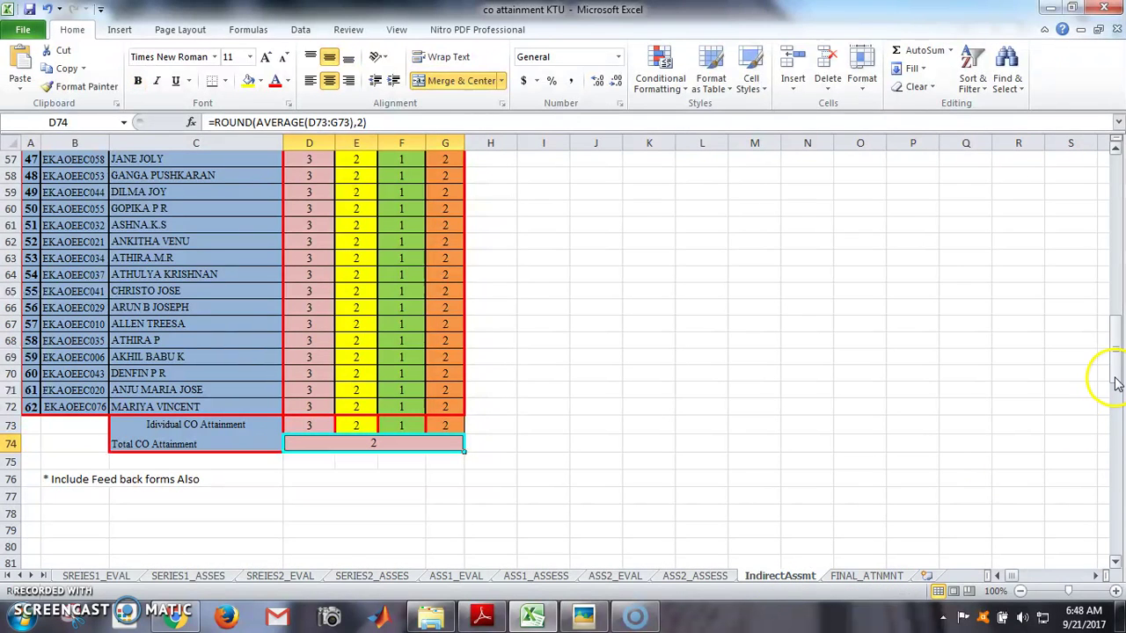
pyautogui.click(1116, 211)
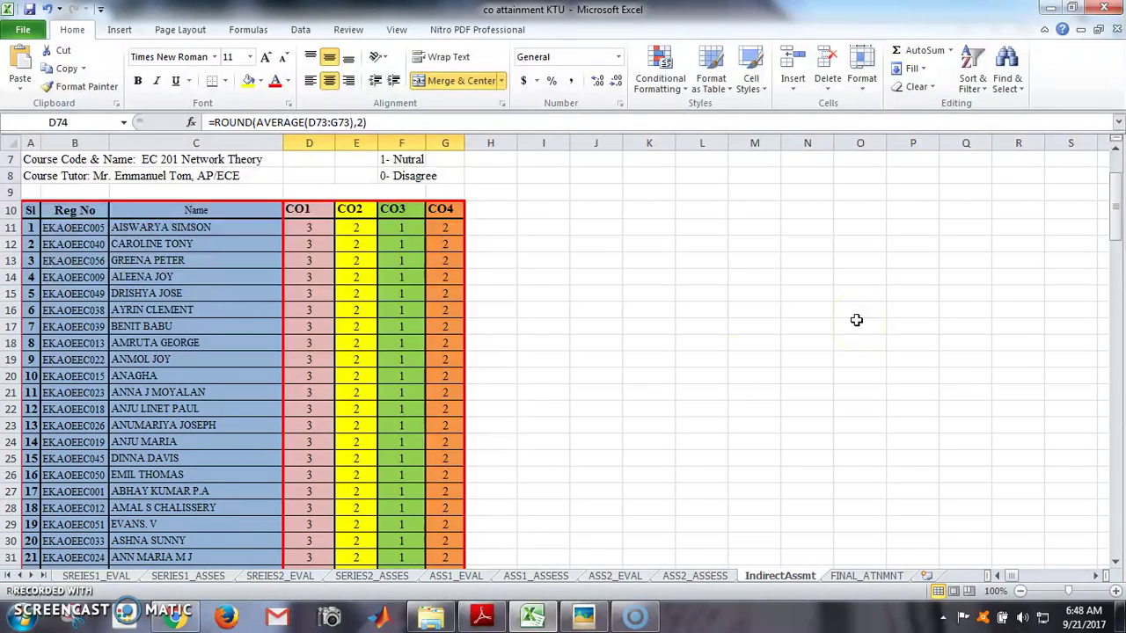
# Step: Switch to Adobe Reader and review the questions and answer key in Series 1 new.pdf at 100% zoom
pyautogui.click(484, 615)
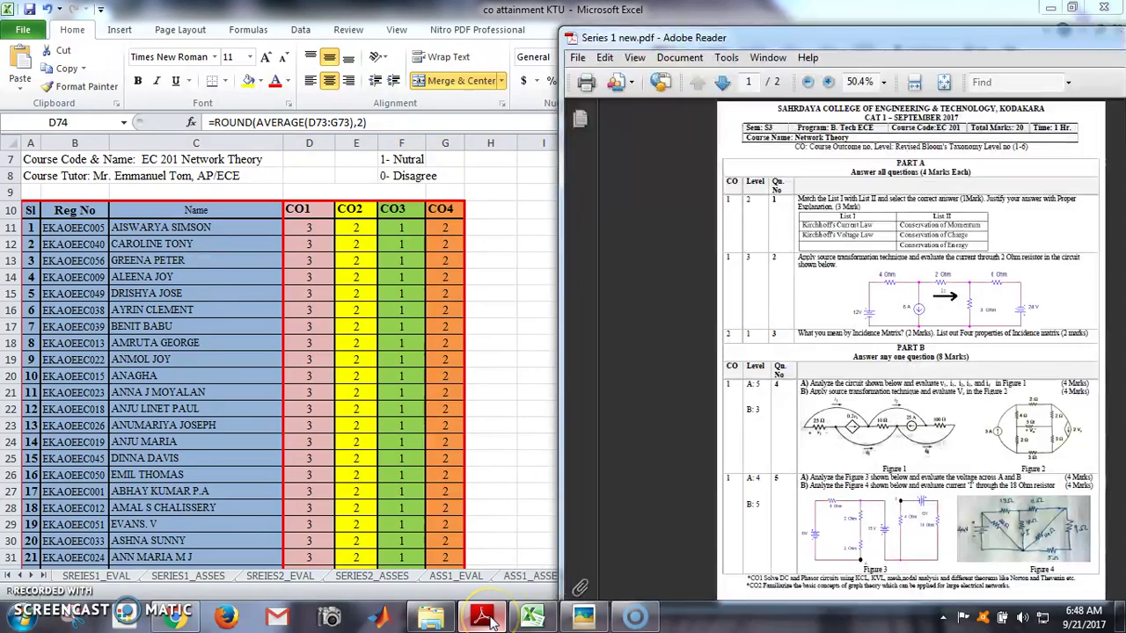
pyautogui.click(829, 80)
pyautogui.click(833, 80)
pyautogui.click(833, 80)
pyautogui.scroll(-10, 833, 81)
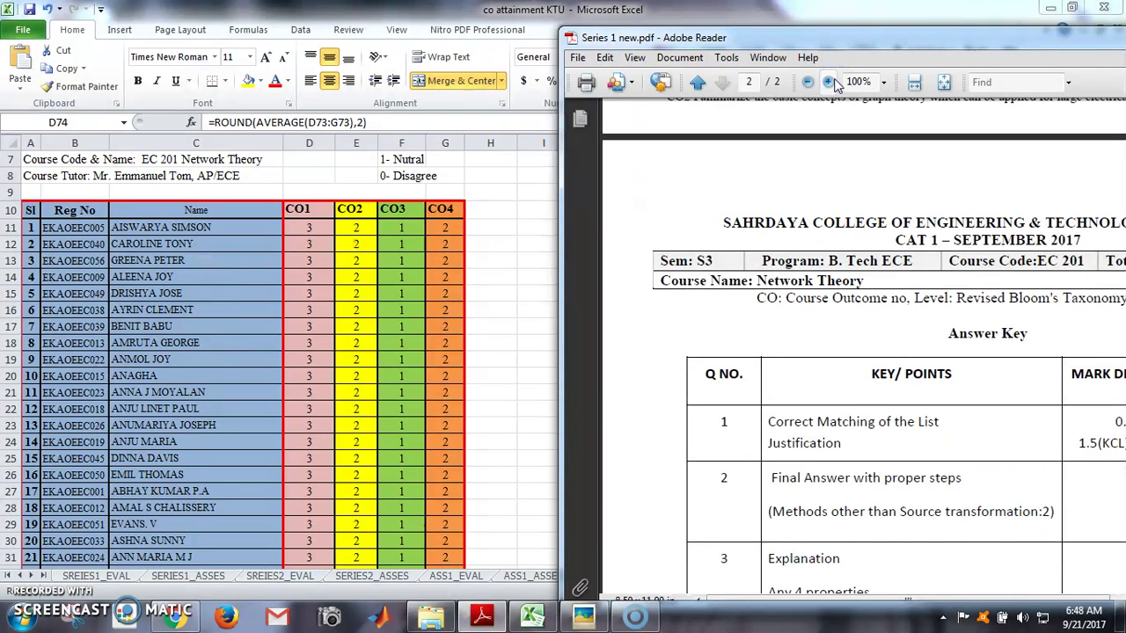
pyautogui.scroll(5, 836, 81)
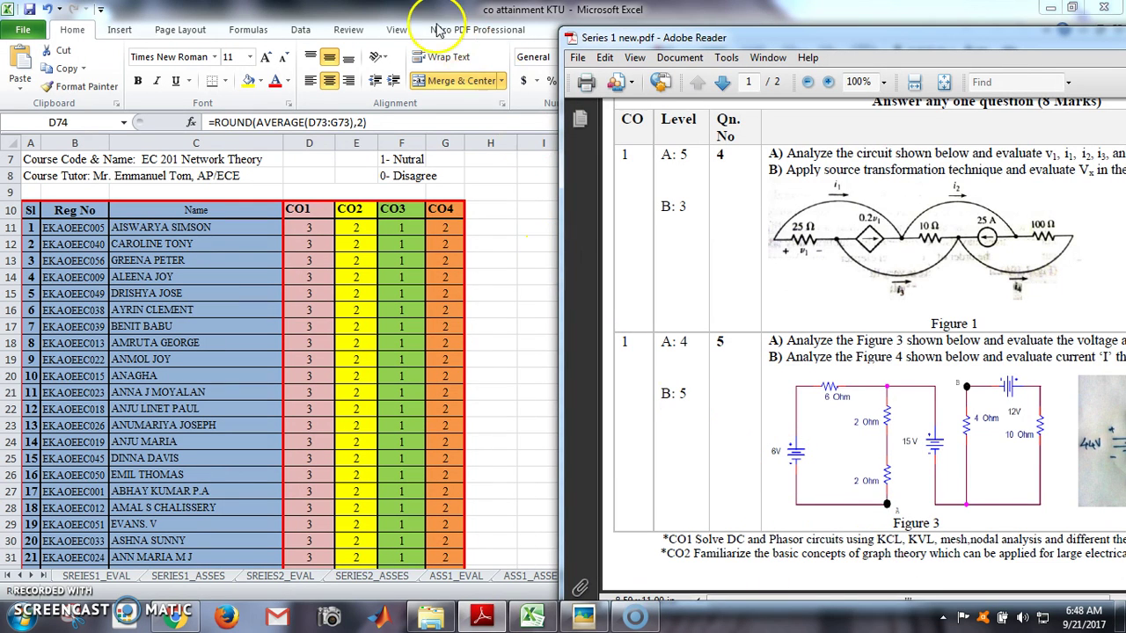
# Step: Switch back to Excel and correct the rating label in F7 of the IndirectAssmt sheet to "1- Neutral"
pyautogui.click(433, 19)
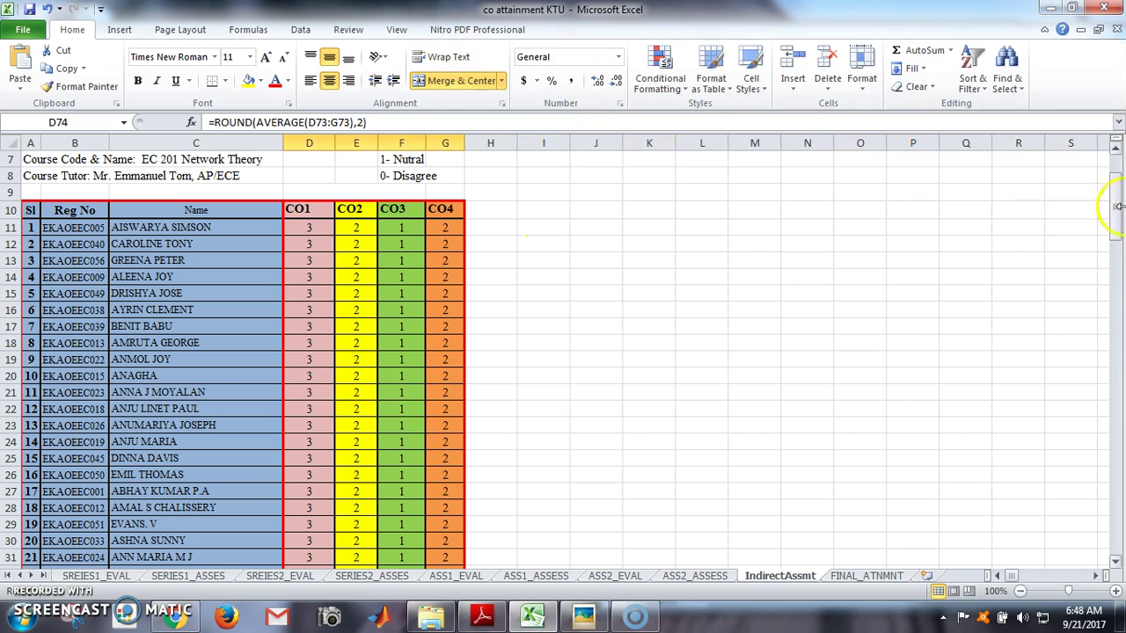
pyautogui.moveTo(1115, 209); pyautogui.dragTo(1115, 172)
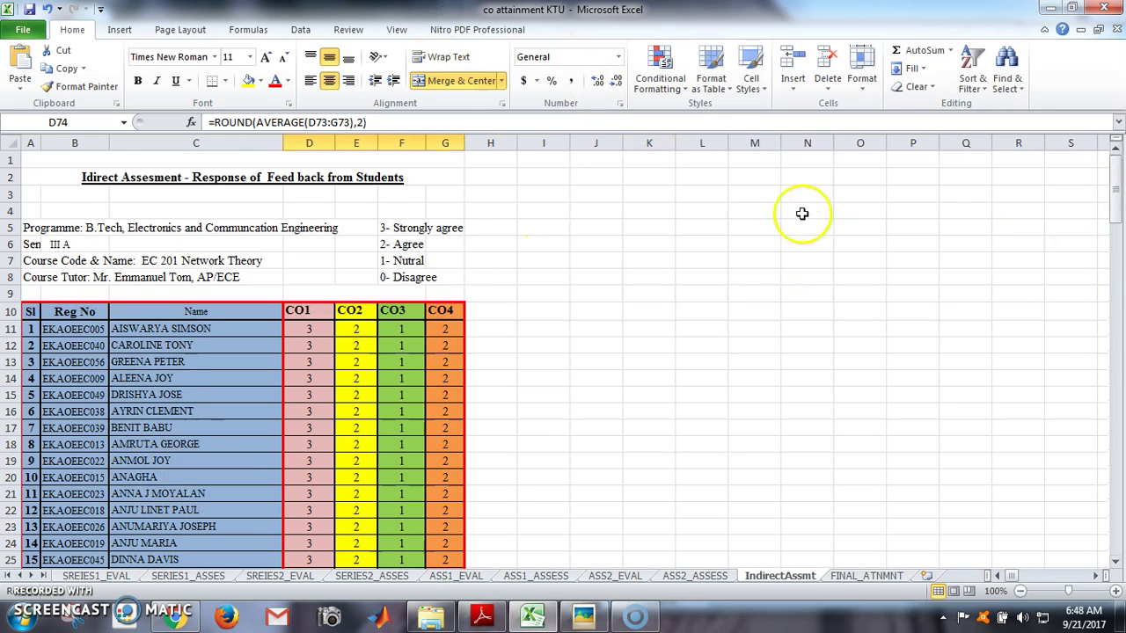
pyautogui.doubleClick(403, 261)
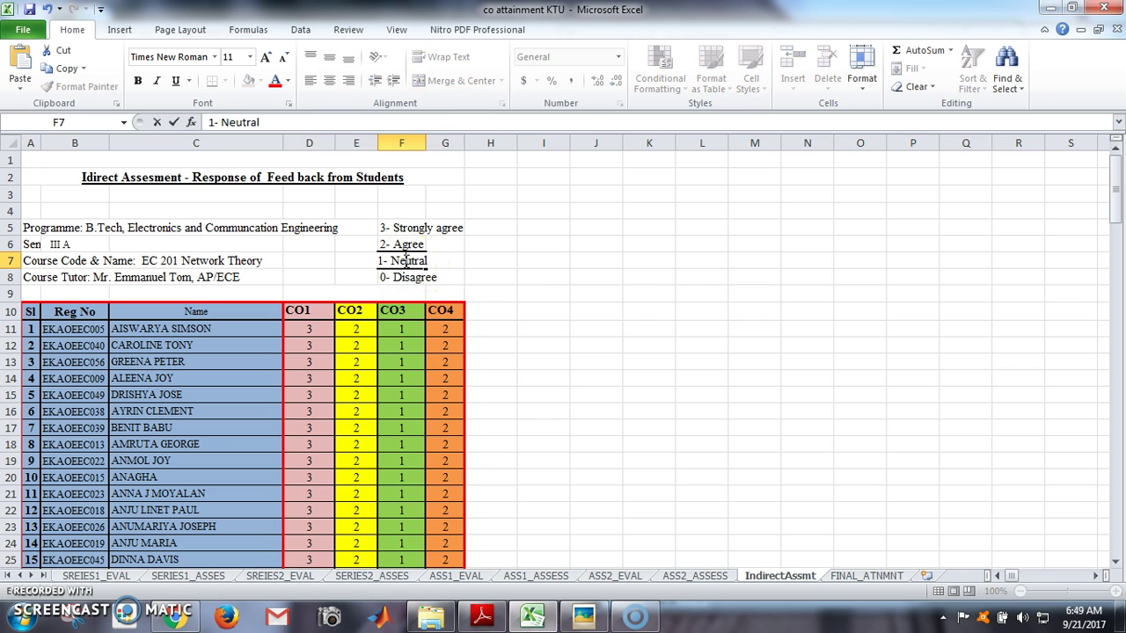
pyautogui.click(514, 257)
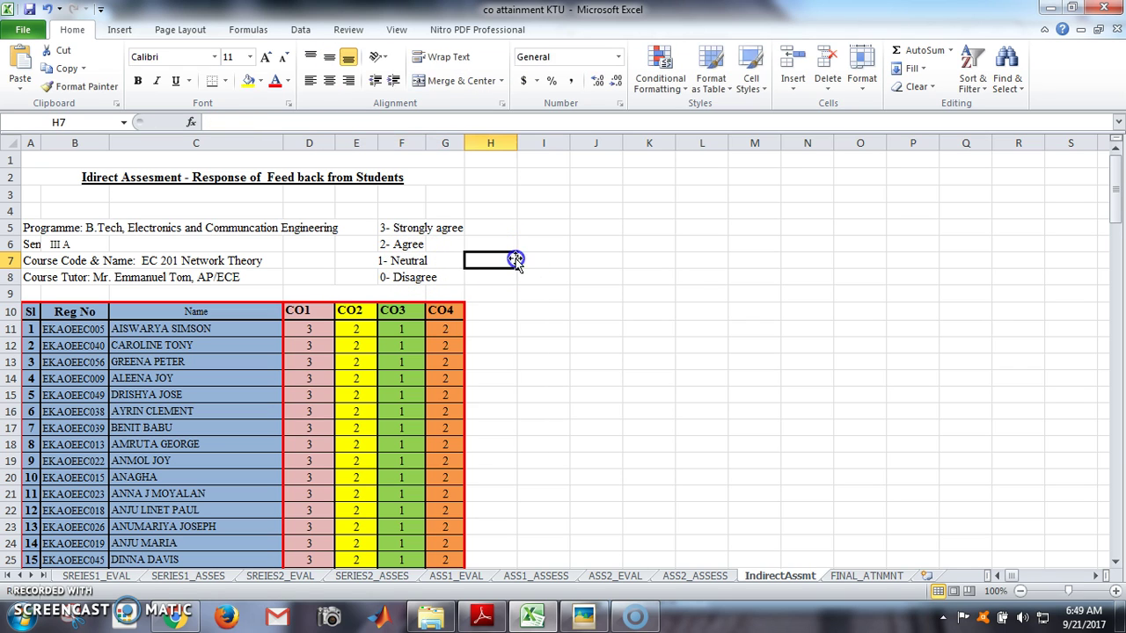
# Step: Examine the feedback rating scale in F5:F8 and the student ratings down to the CO attainment rows
pyautogui.click(421, 278)
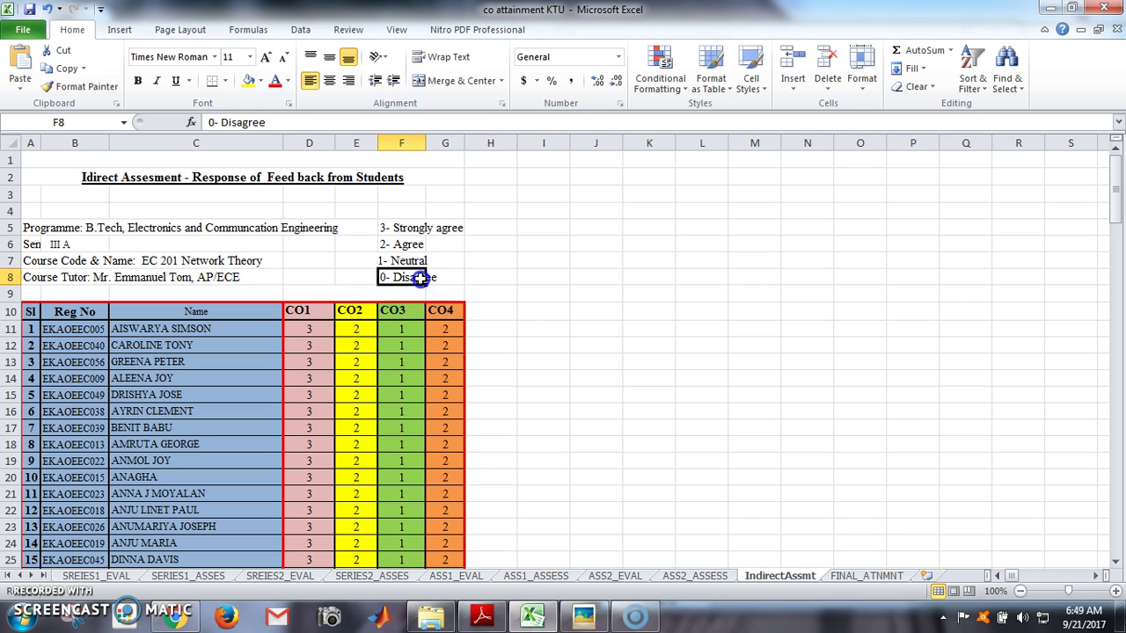
pyautogui.click(431, 327)
pyautogui.click(647, 306)
pyautogui.moveTo(1115, 223); pyautogui.dragTo(1115, 386)
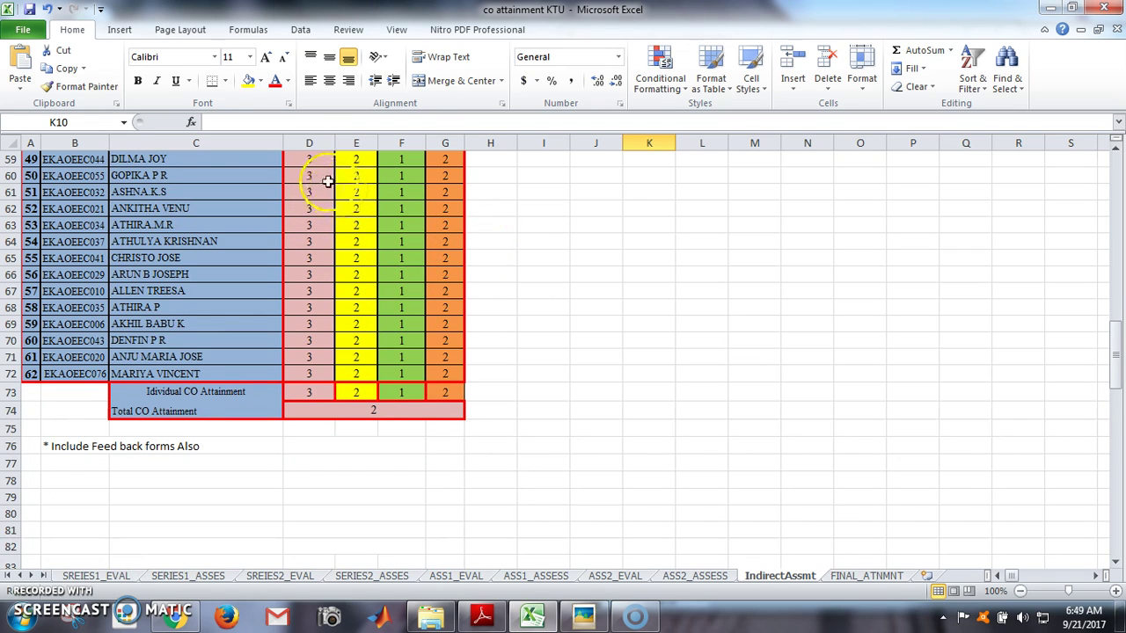
pyautogui.moveTo(1113, 358); pyautogui.dragTo(1113, 167)
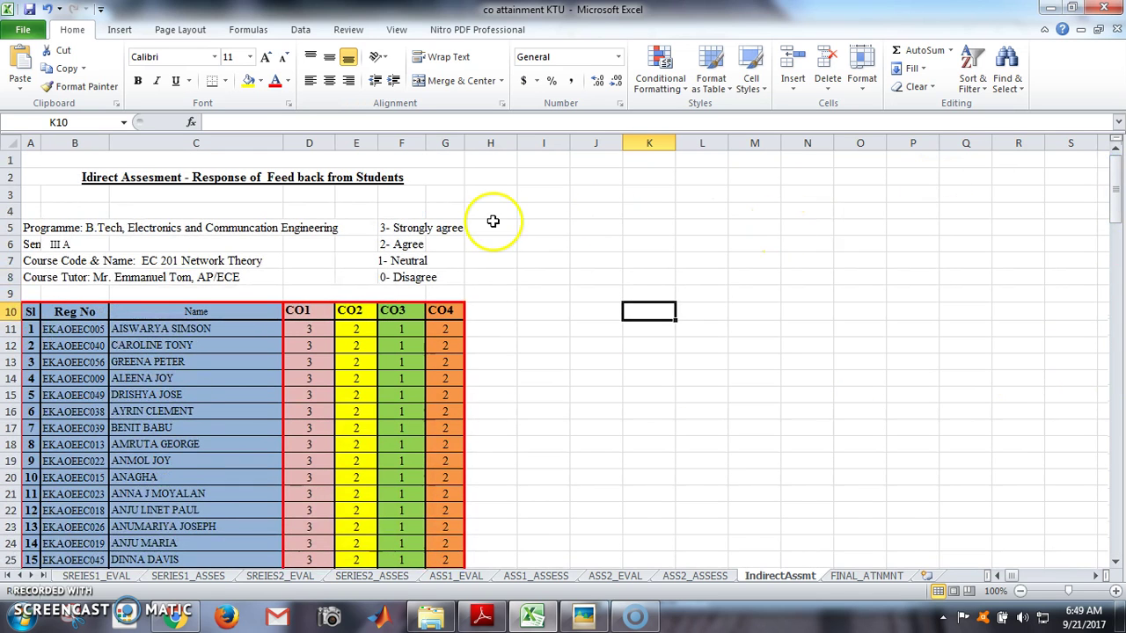
# Step: Examine the CO1 to CO4 rating columns D:G and the individual CO attainment formulas in D73:F73
pyautogui.click(320, 143)
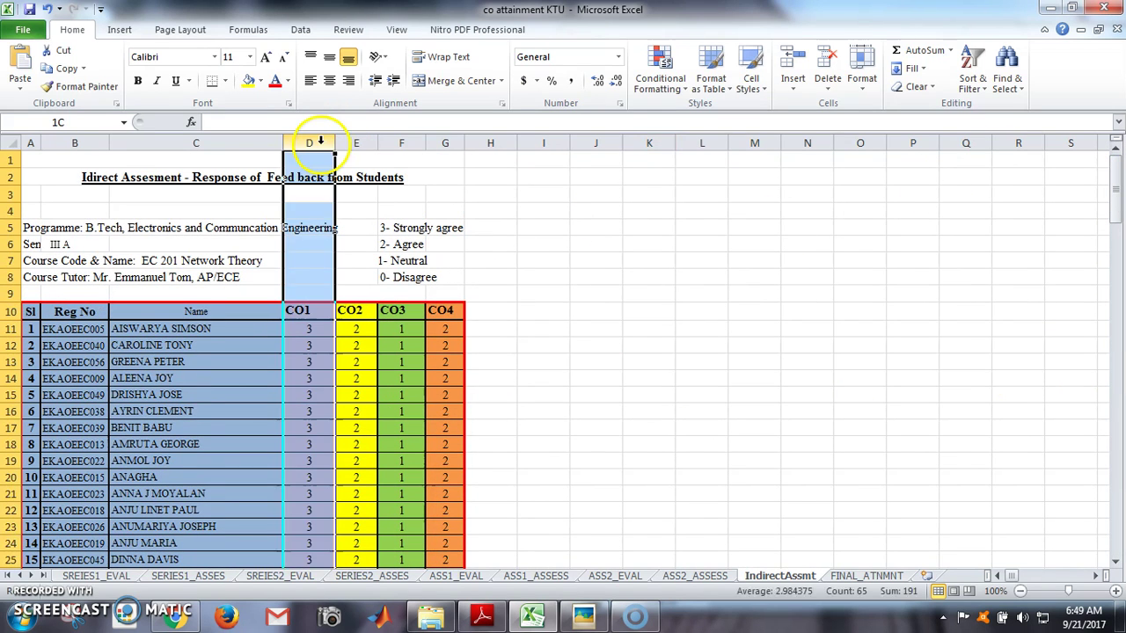
pyautogui.click(355, 142)
pyautogui.moveTo(401, 142); pyautogui.dragTo(457, 145)
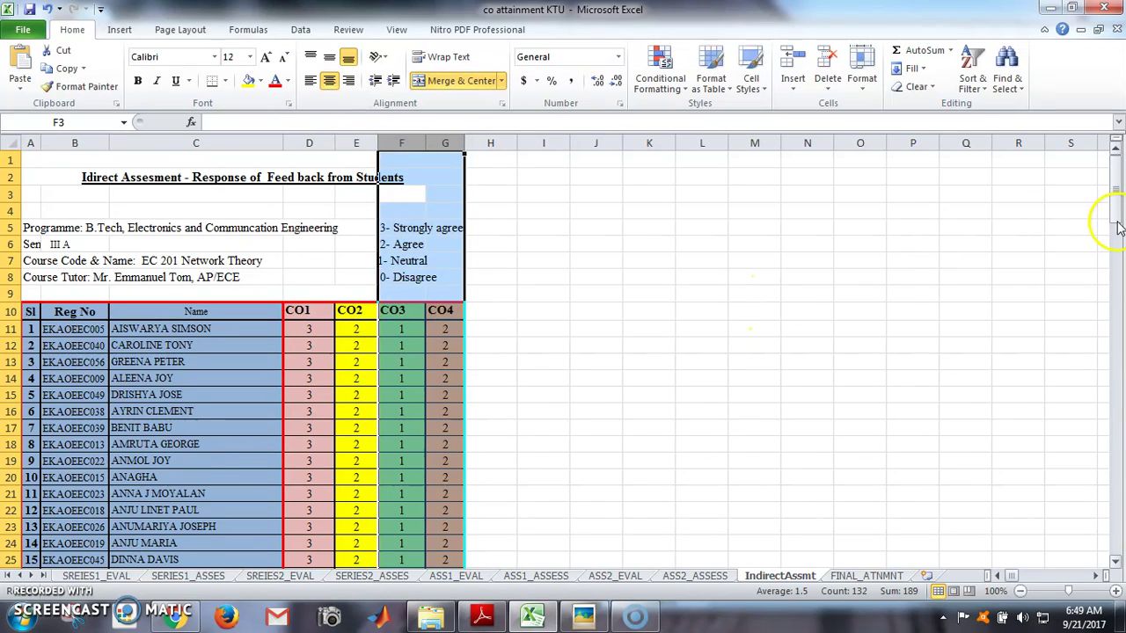
pyautogui.moveTo(1120, 293); pyautogui.dragTo(1118, 414)
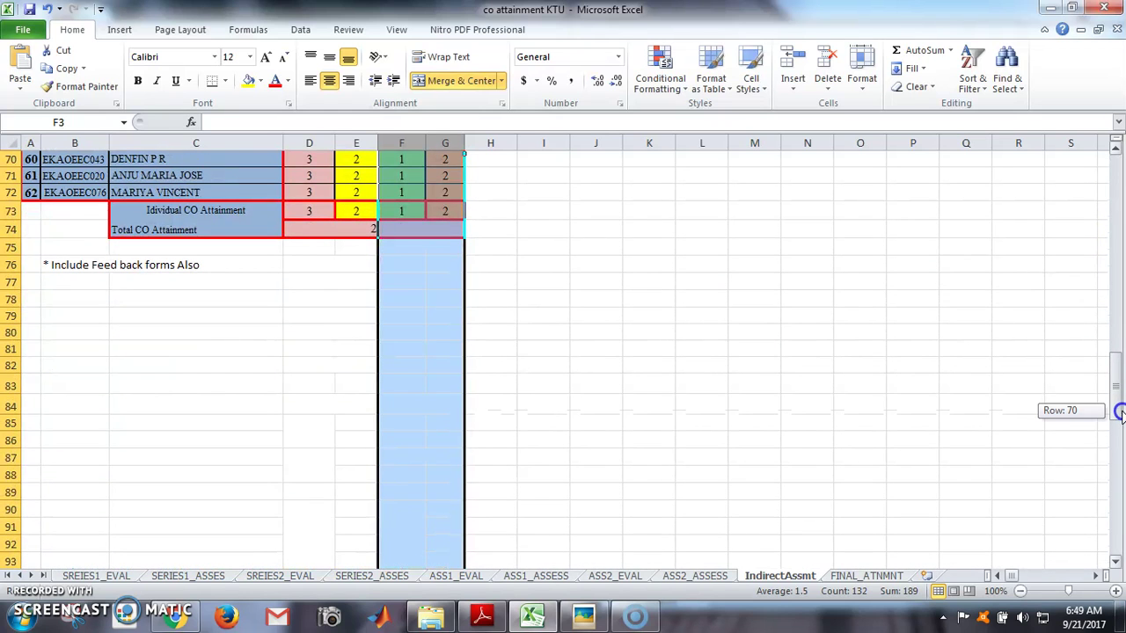
pyautogui.click(309, 212)
pyautogui.click(345, 212)
pyautogui.click(403, 212)
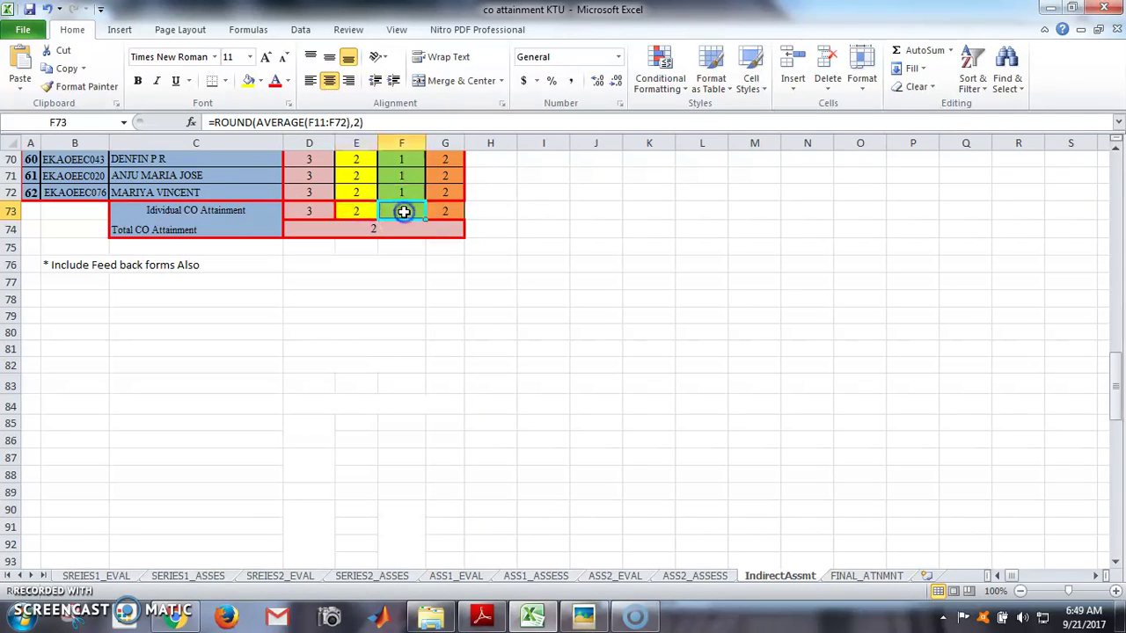
# Step: Compare the individual CO attainments on IndirectAssmt with the indirect block on FINAL_ATNMNT and check the formula in K12
pyautogui.click(866, 576)
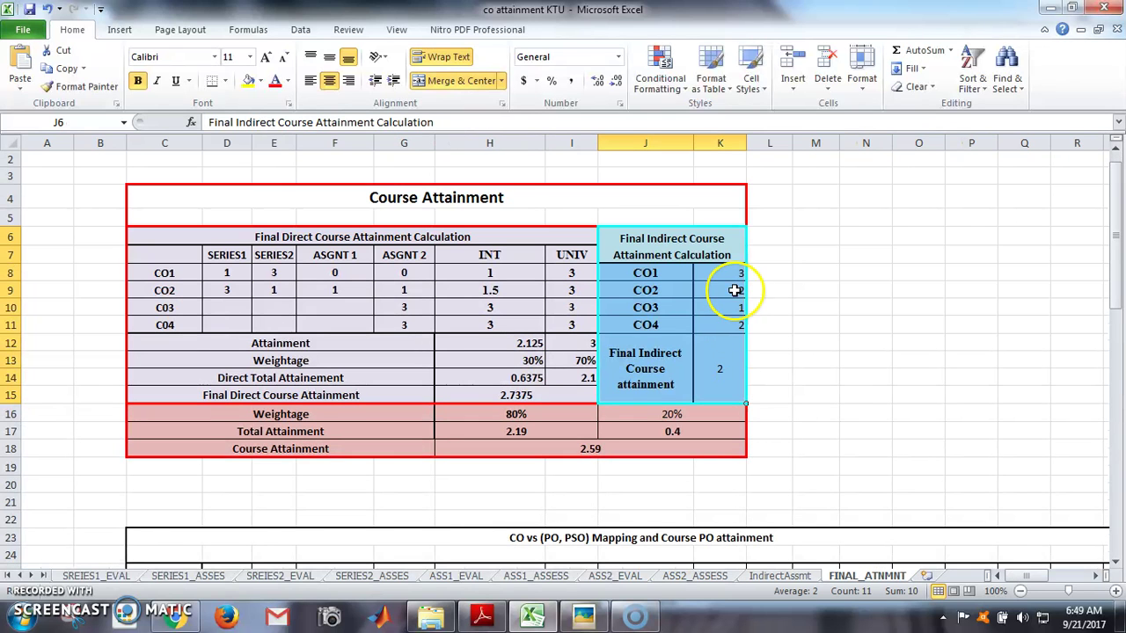
pyautogui.click(777, 577)
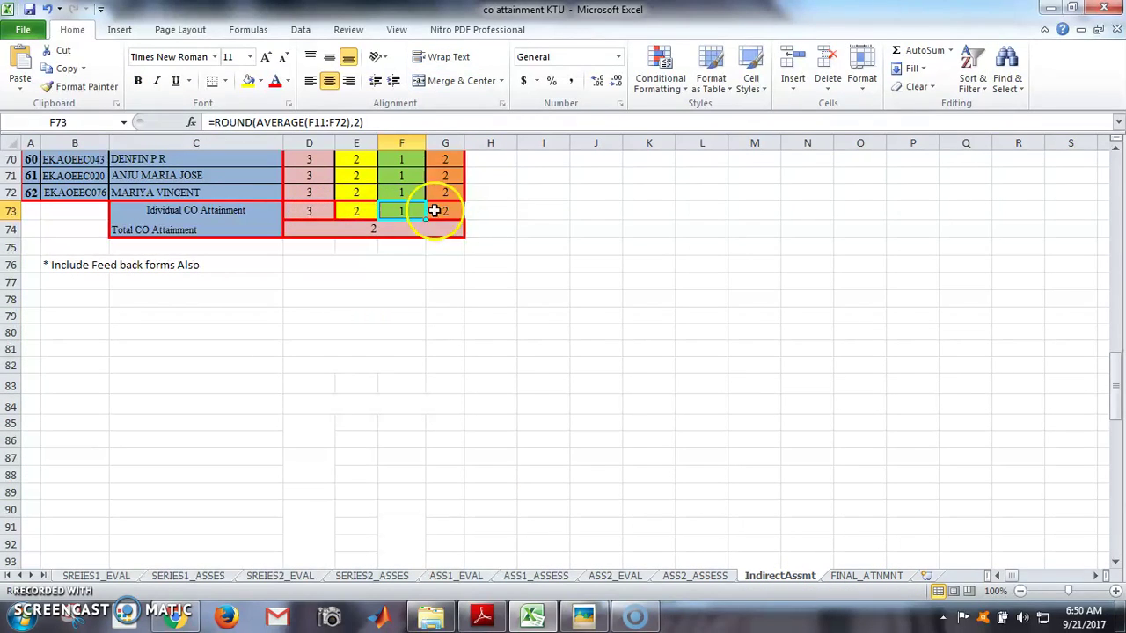
pyautogui.click(867, 578)
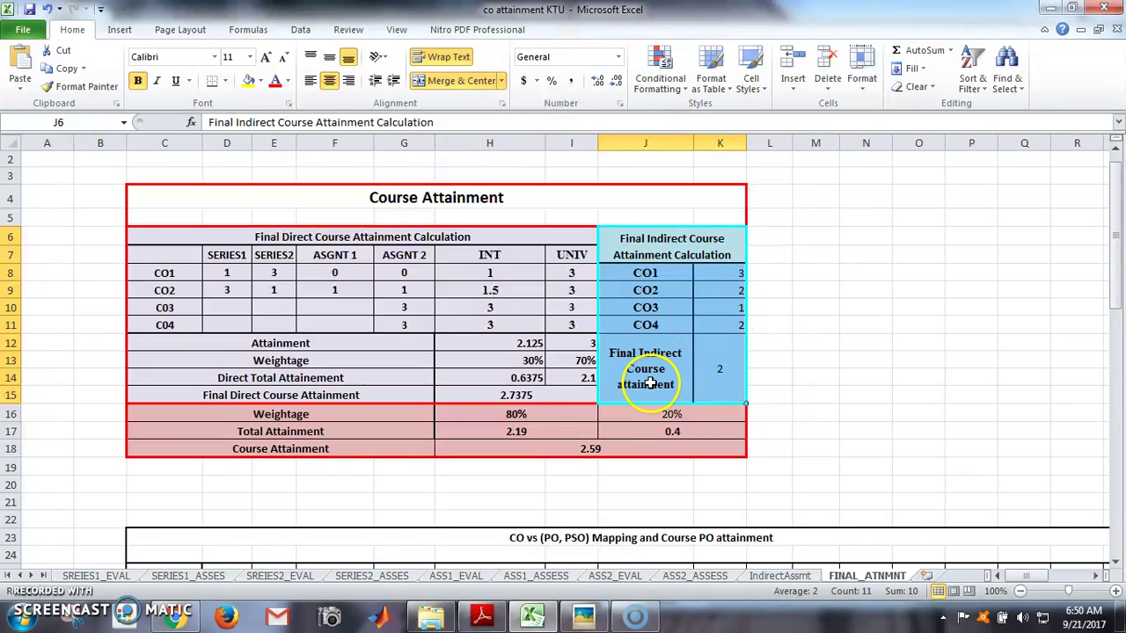
pyautogui.click(733, 380)
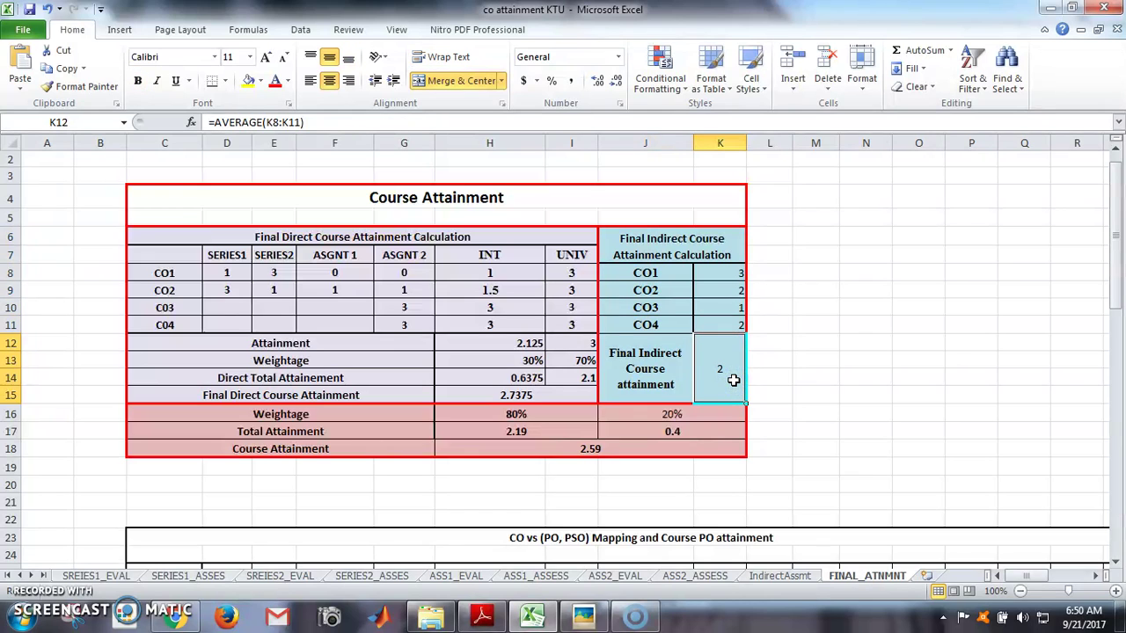
# Step: Examine how the direct attainment in H15 and indirect attainment in K12 are weighted and combined into the Course Attainment in H18
pyautogui.click(568, 398)
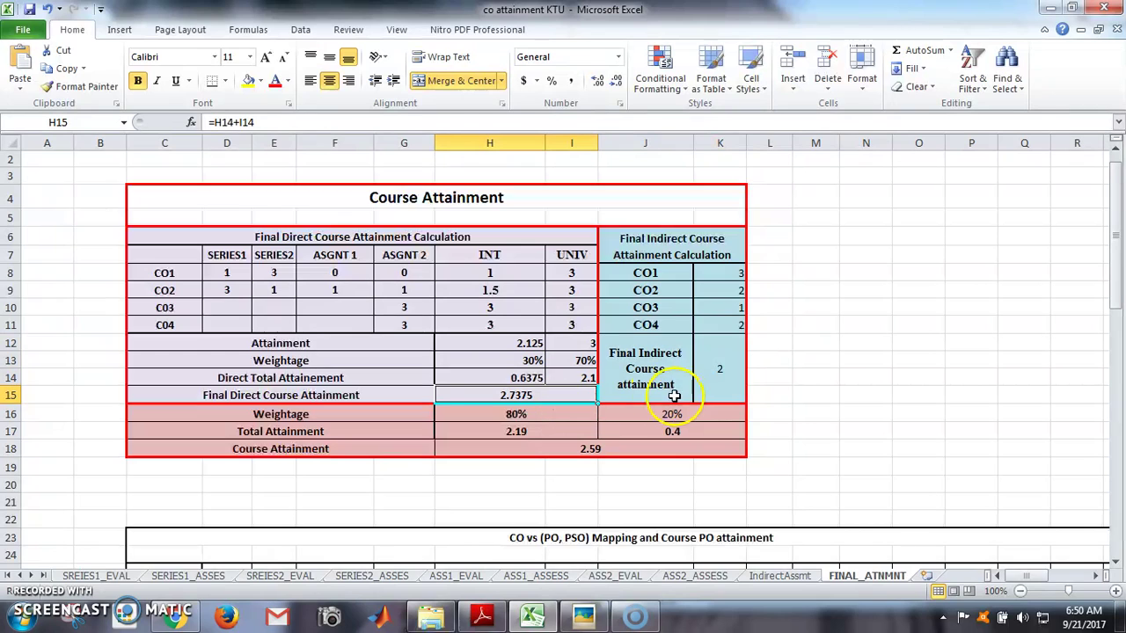
pyautogui.click(709, 388)
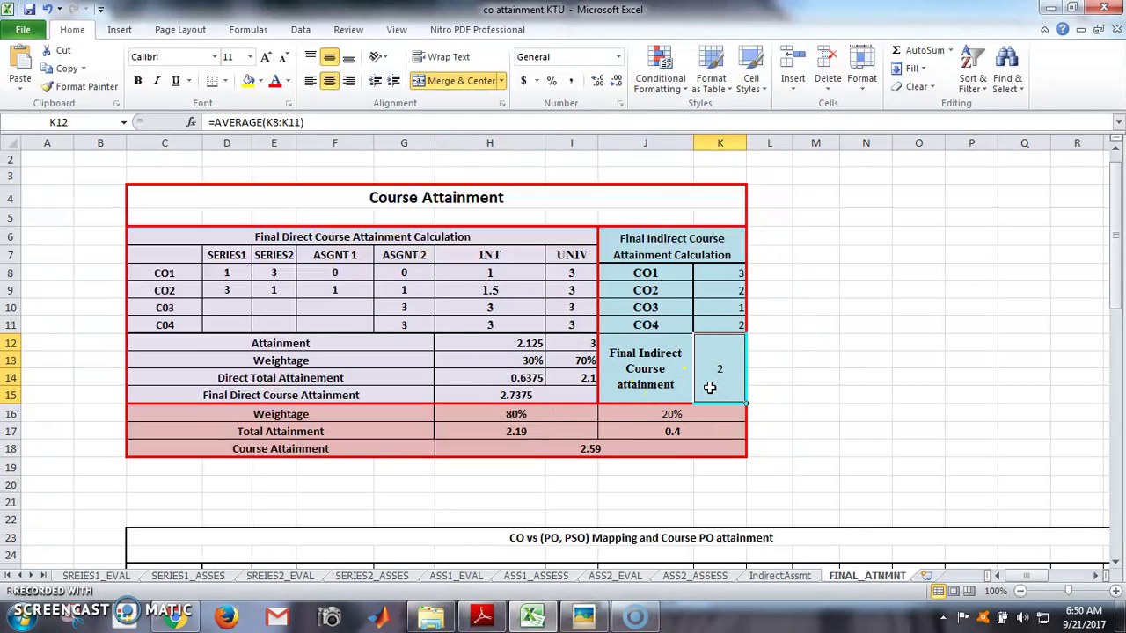
pyautogui.click(520, 395)
pyautogui.click(638, 417)
pyautogui.click(732, 380)
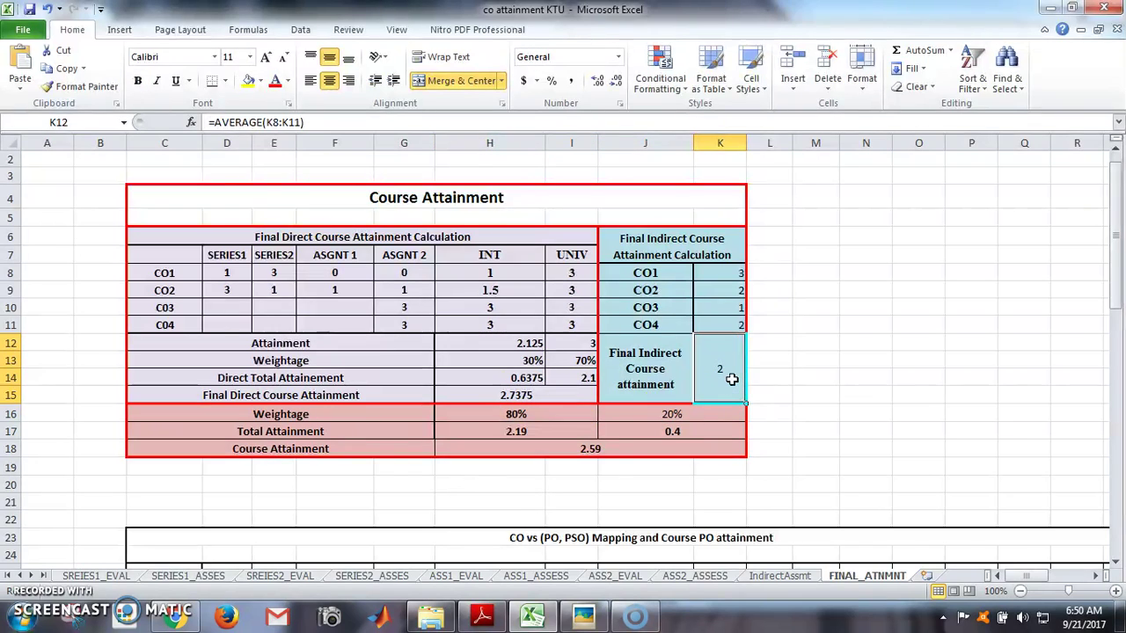
pyautogui.click(523, 399)
pyautogui.moveTo(682, 413); pyautogui.dragTo(719, 385)
pyautogui.click(719, 385)
pyautogui.click(655, 454)
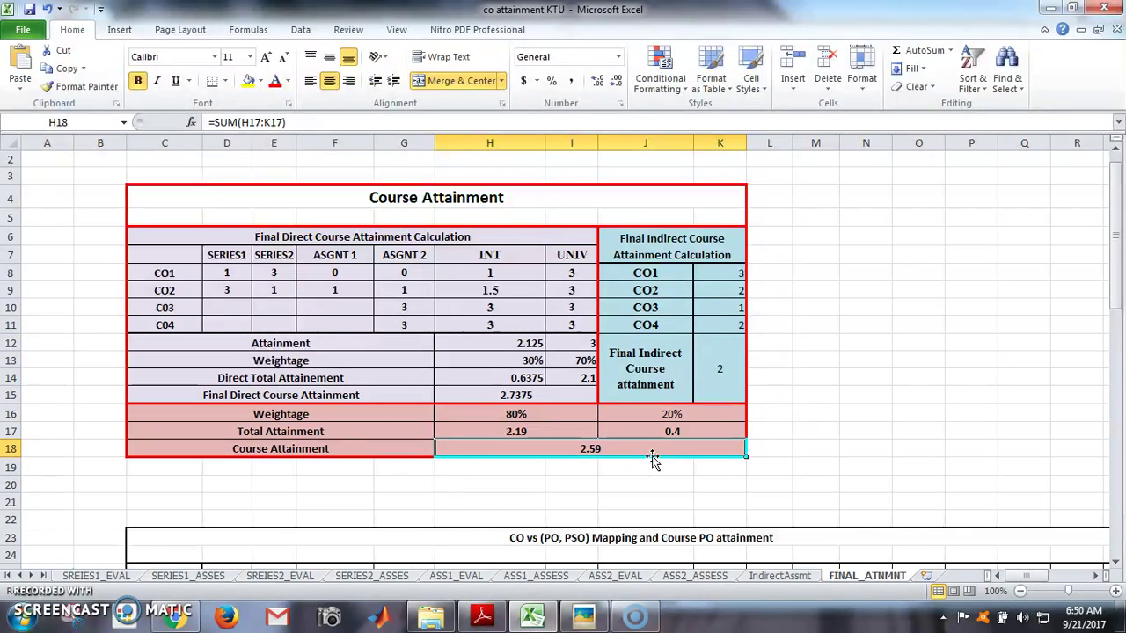
# Step: Examine the CO vs (PO, PSO) mapping levels in D26:S29 and the average formula in D30
pyautogui.moveTo(1119, 297); pyautogui.dragTo(1114, 389)
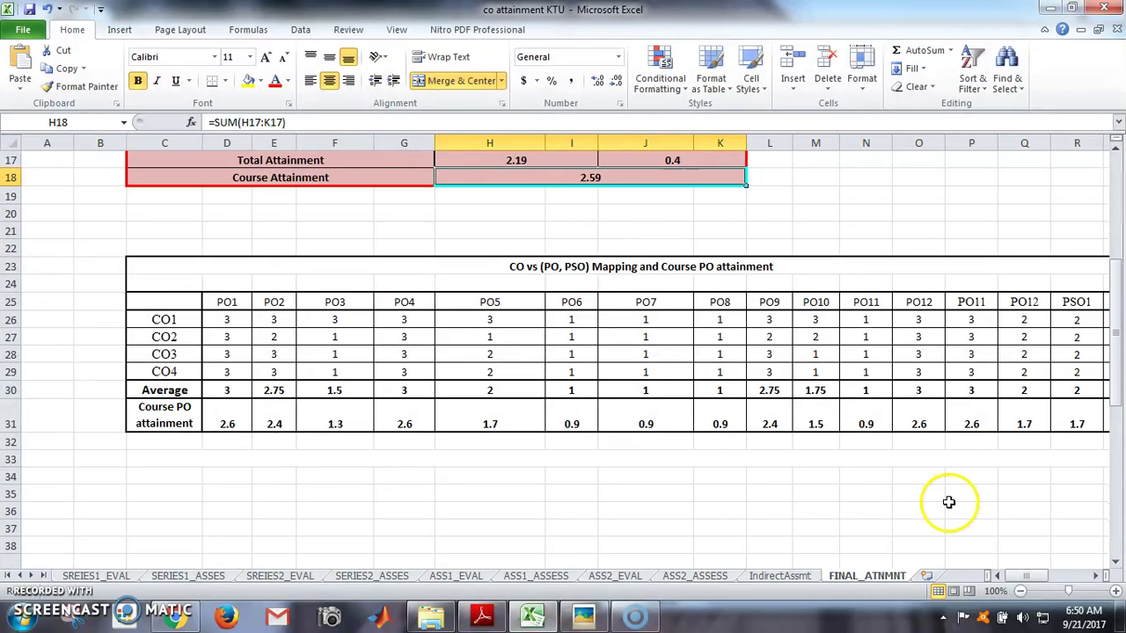
pyautogui.click(1094, 576)
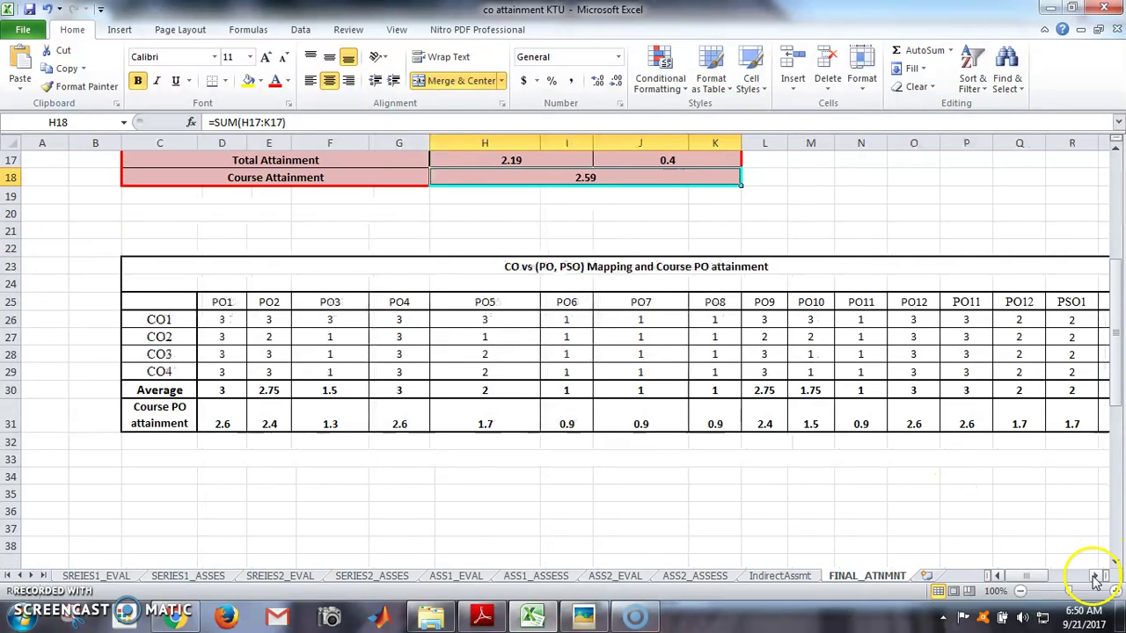
pyautogui.click(1094, 576)
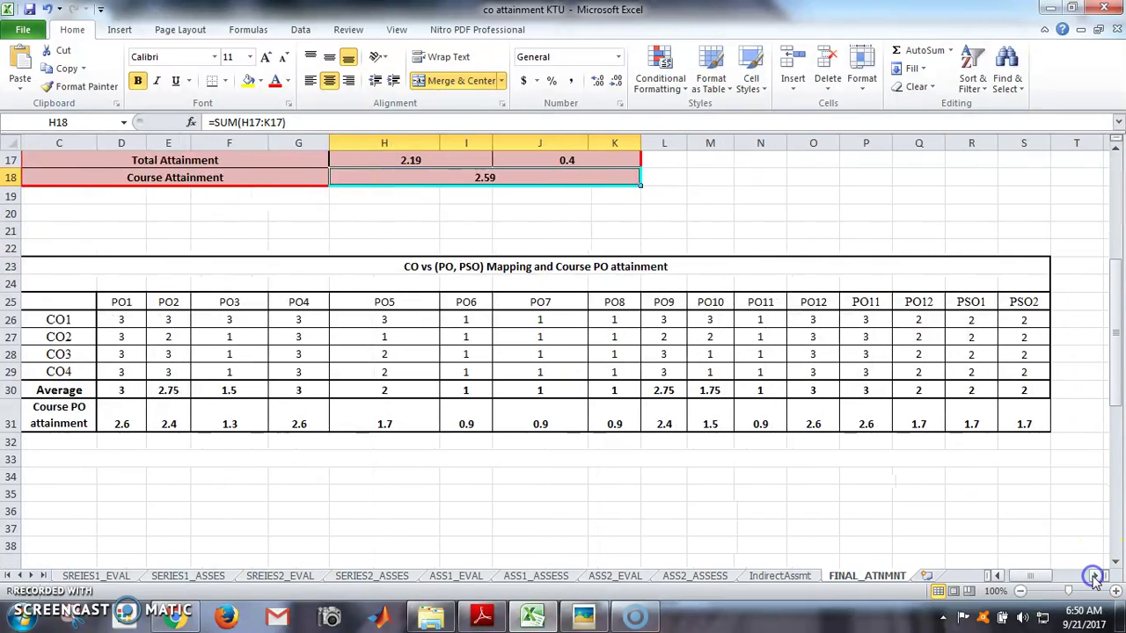
pyautogui.click(996, 576)
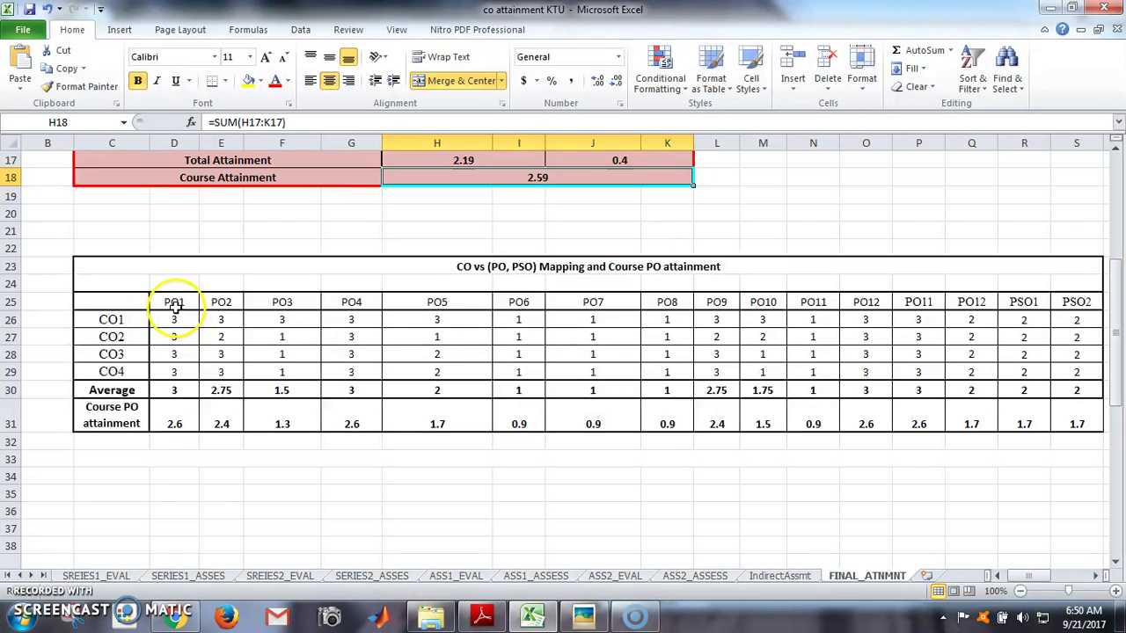
pyautogui.moveTo(174, 320); pyautogui.dragTo(1087, 369)
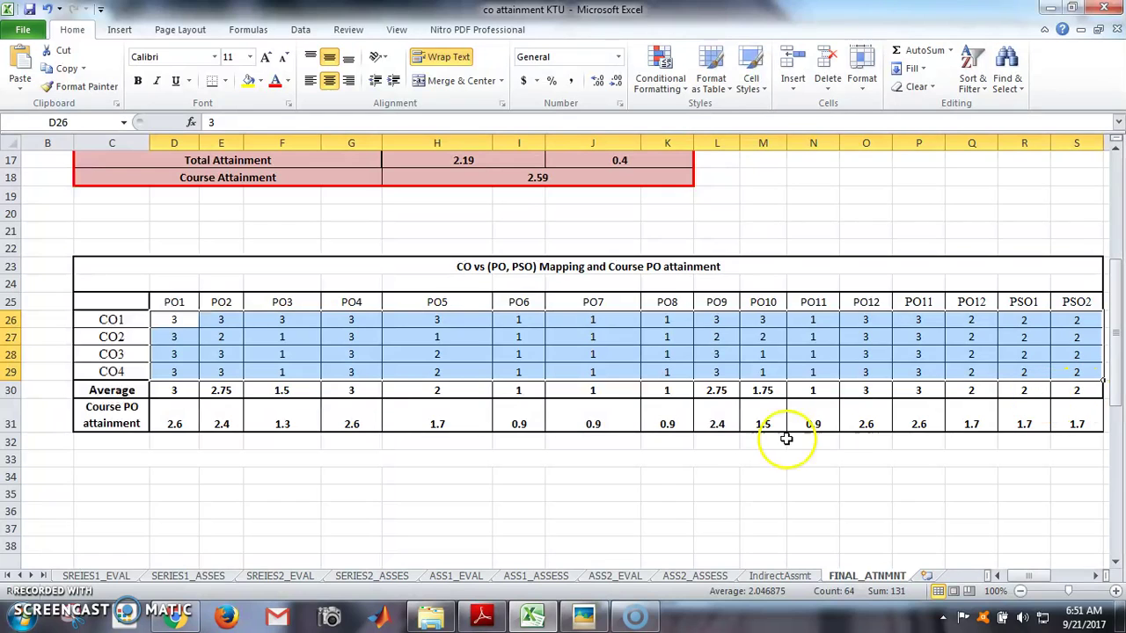
pyautogui.click(180, 389)
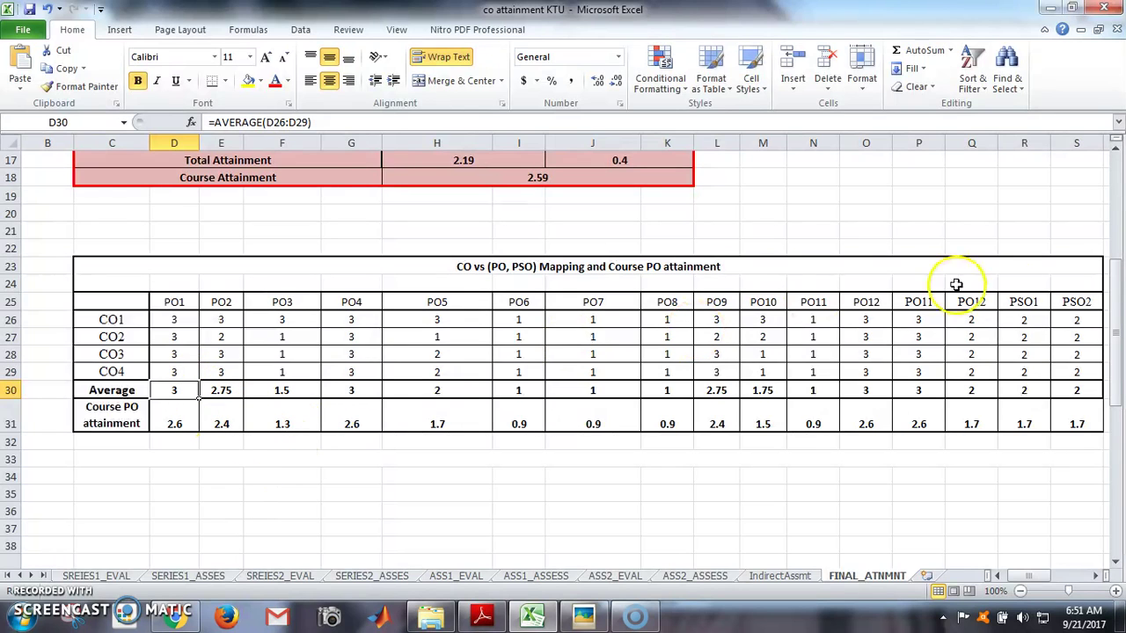
# Step: Check how the Course Attainment in H18 feeds the Course PO attainment formula in D31
pyautogui.scroll(1, 1119, 308)
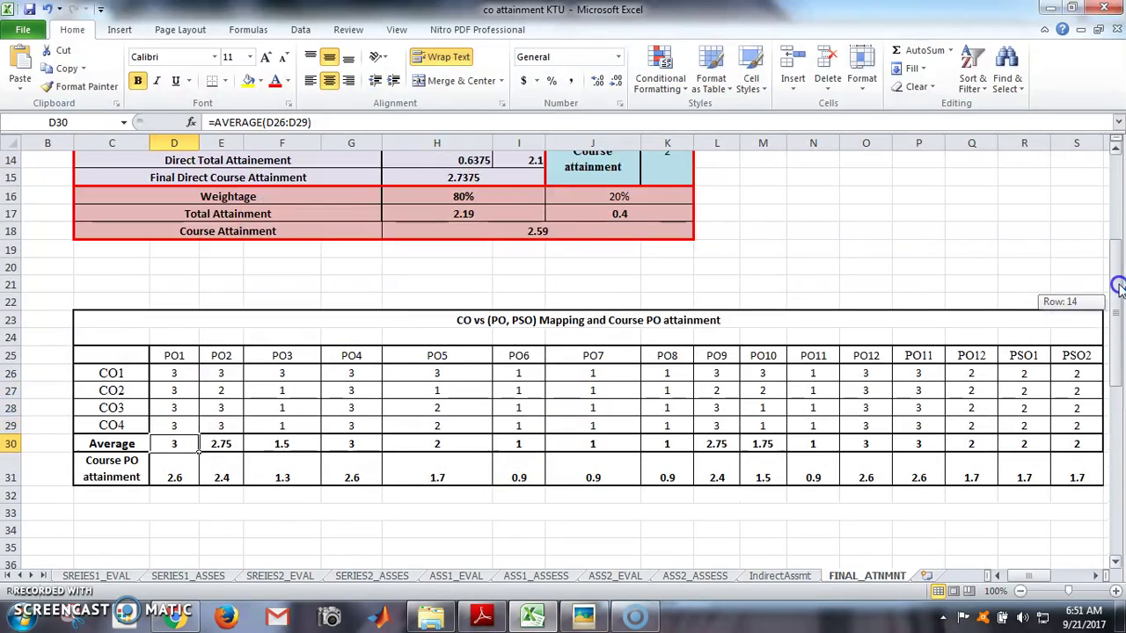
pyautogui.click(567, 234)
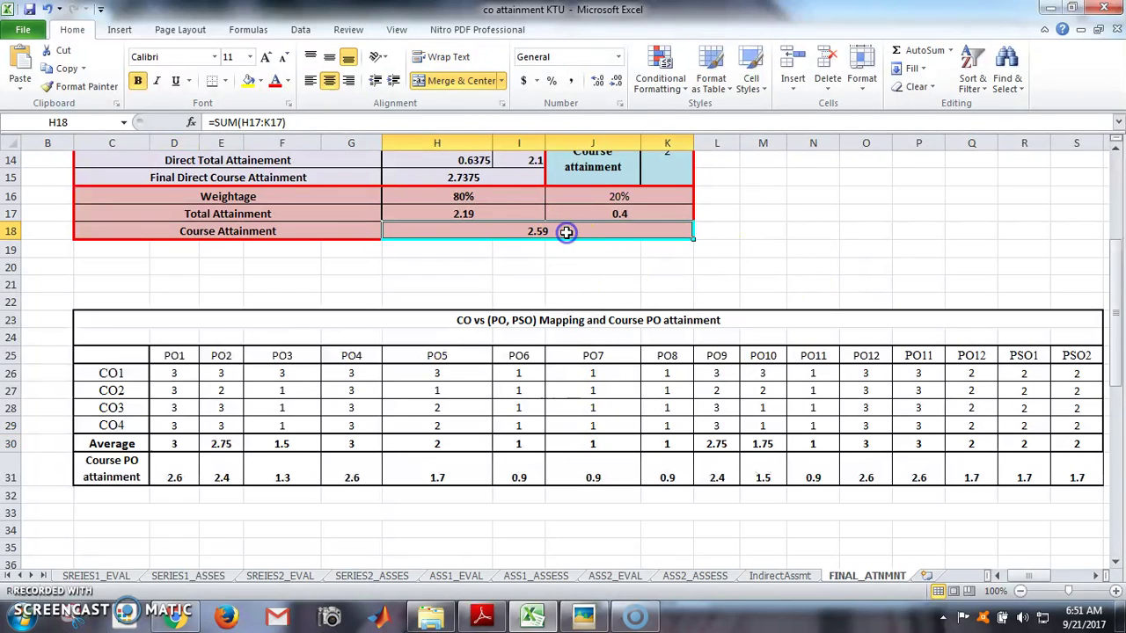
pyautogui.click(180, 473)
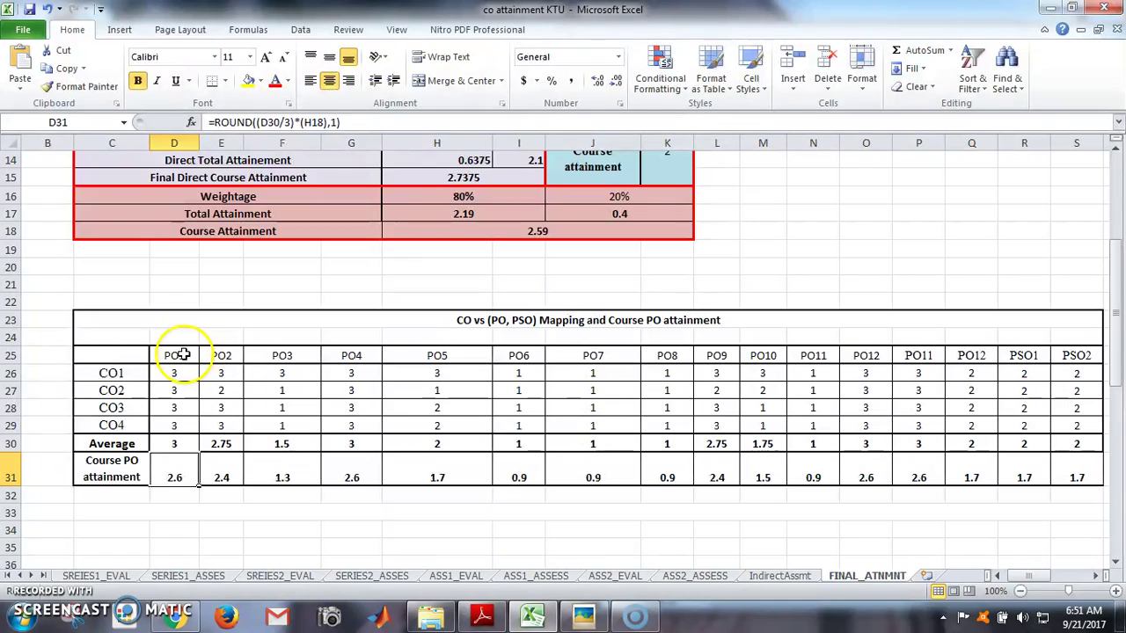
pyautogui.click(130, 474)
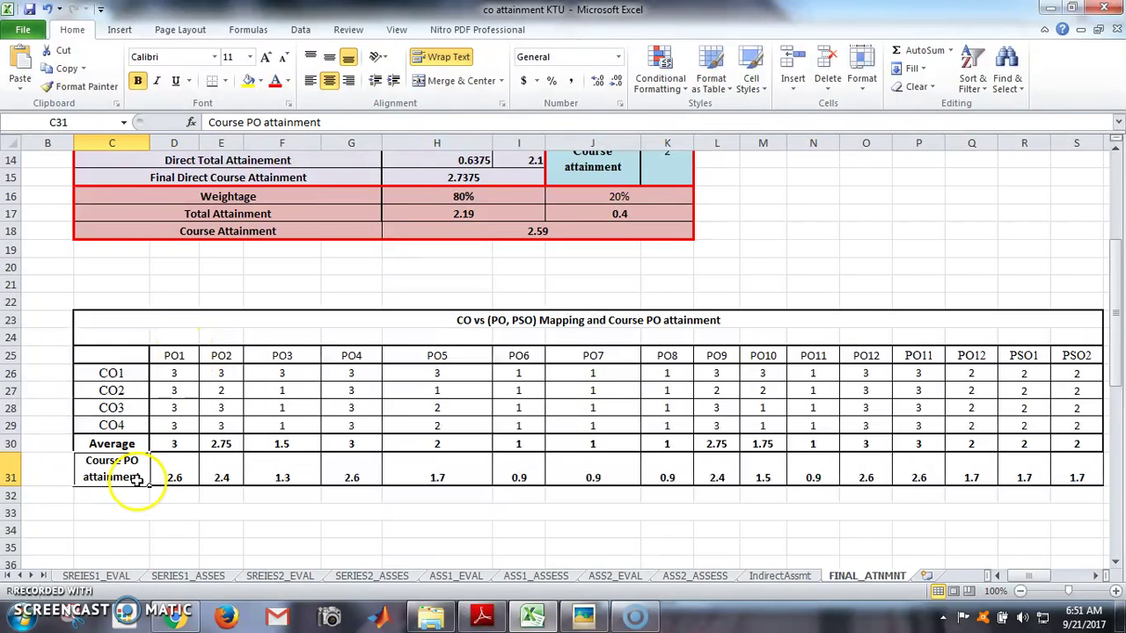
pyautogui.click(140, 537)
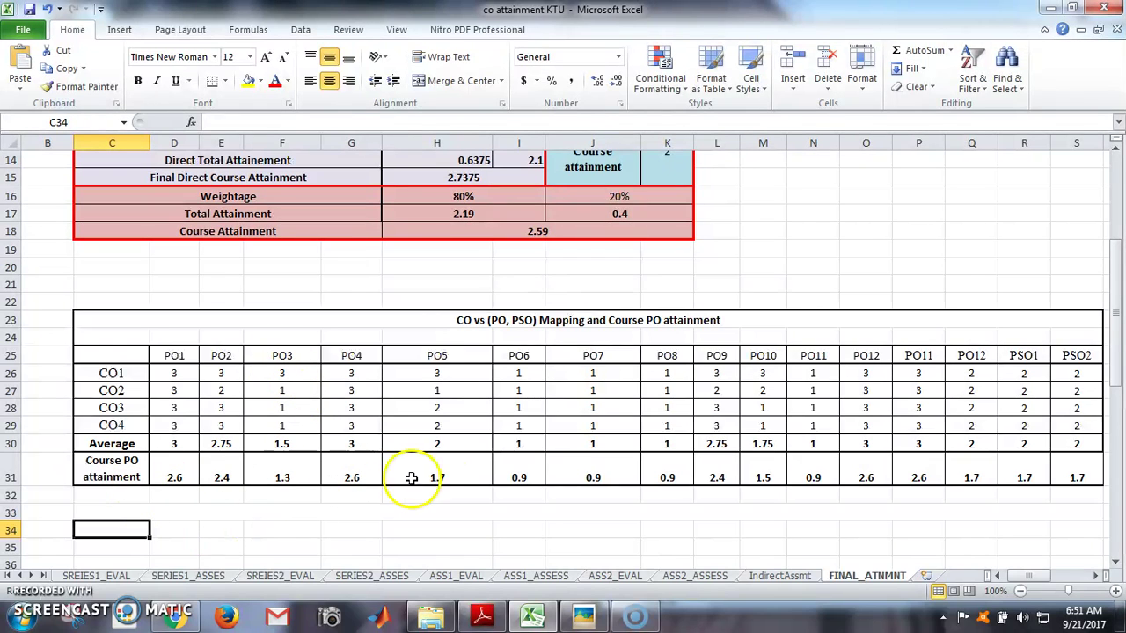
pyautogui.click(404, 513)
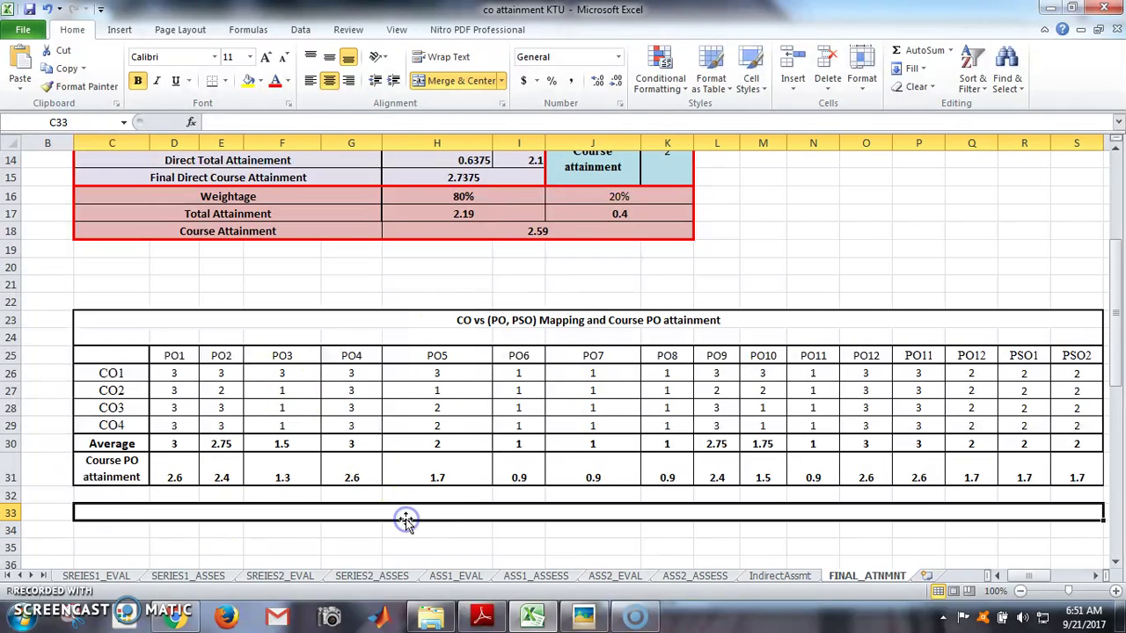
# Step: Compare the Course PO attainment formulas in D31 and F31 with H18 and the mapping averages in D30 and Q30
pyautogui.click(181, 477)
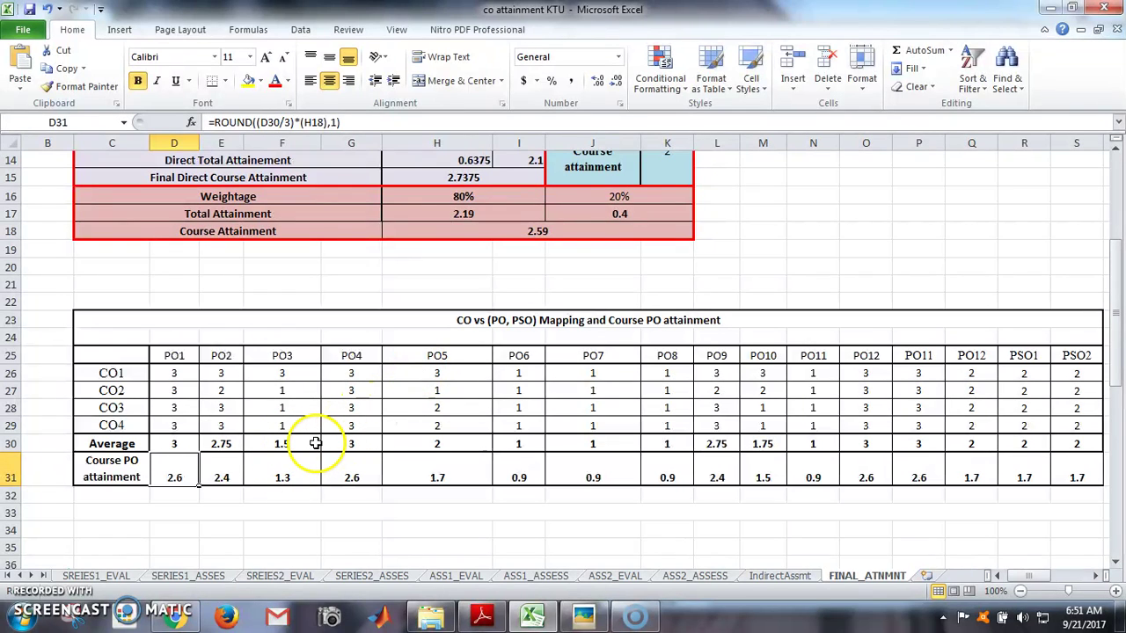
pyautogui.click(546, 233)
pyautogui.click(292, 475)
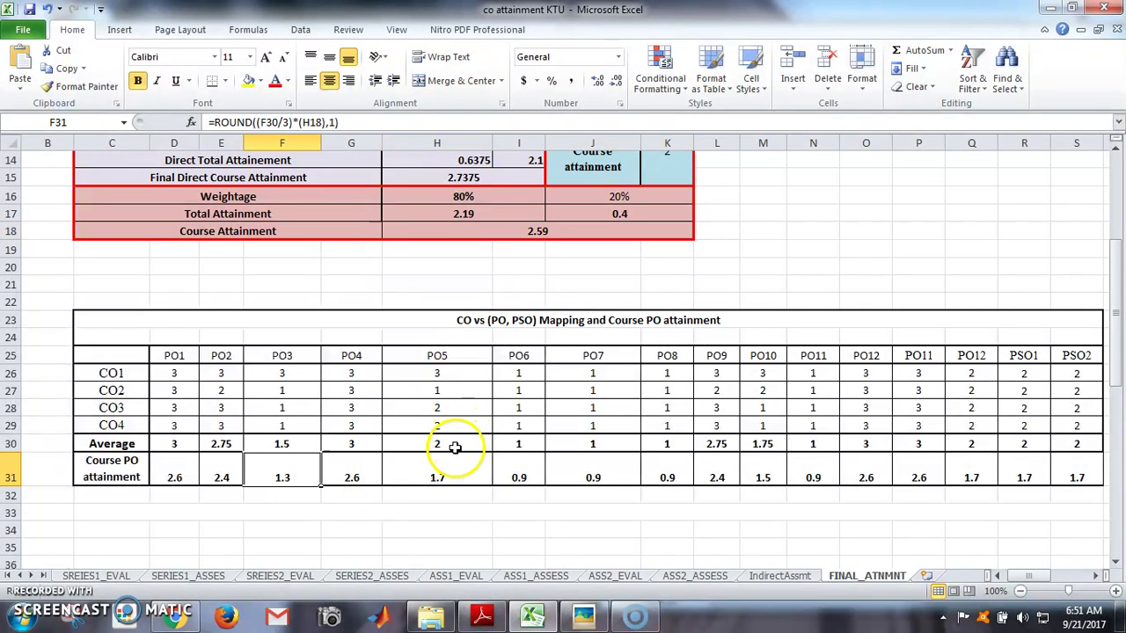
pyautogui.click(973, 446)
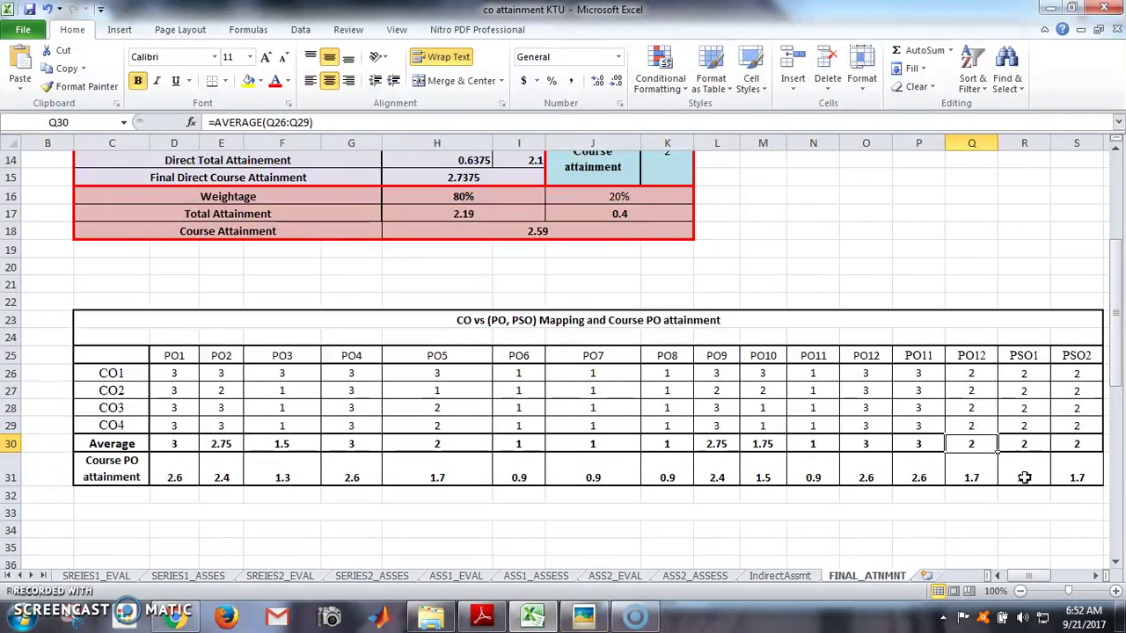
pyautogui.click(176, 444)
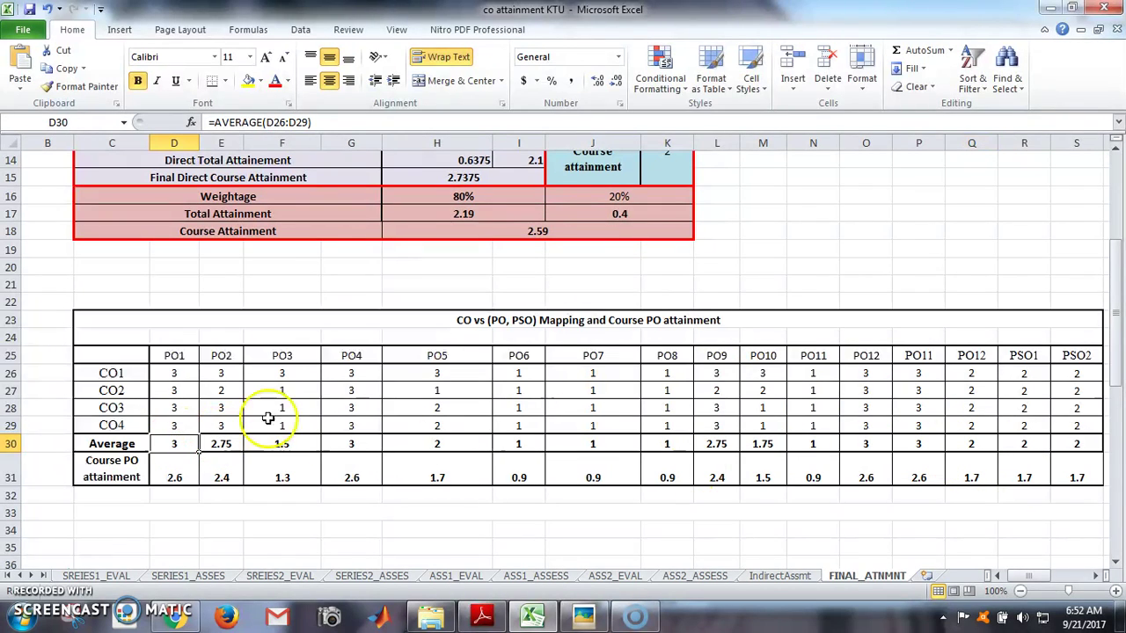
# Step: Check the Course PO attainment formula in E31 and return to the start of the SREIES1_EVAL sheet
pyautogui.click(217, 475)
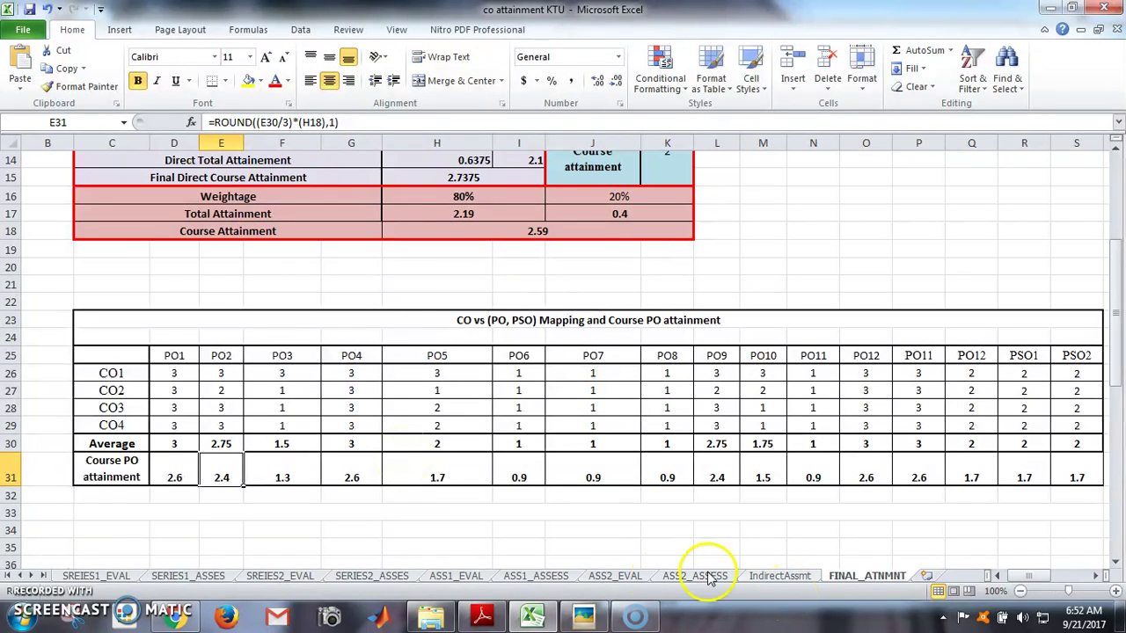
pyautogui.click(123, 576)
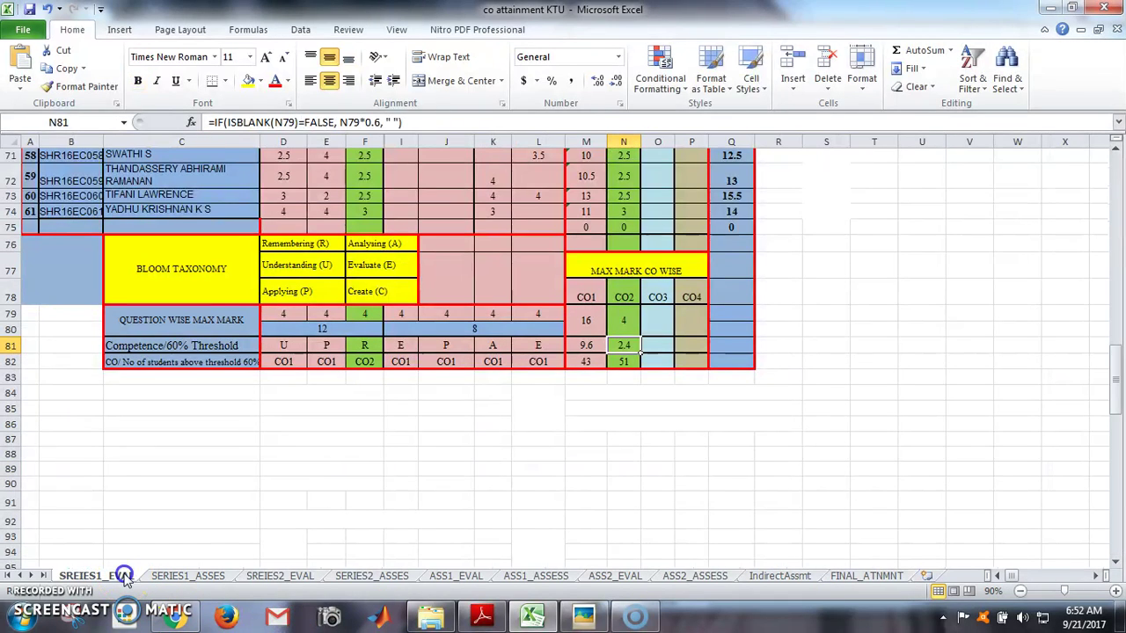
pyautogui.click(1119, 412)
pyautogui.click(1120, 183)
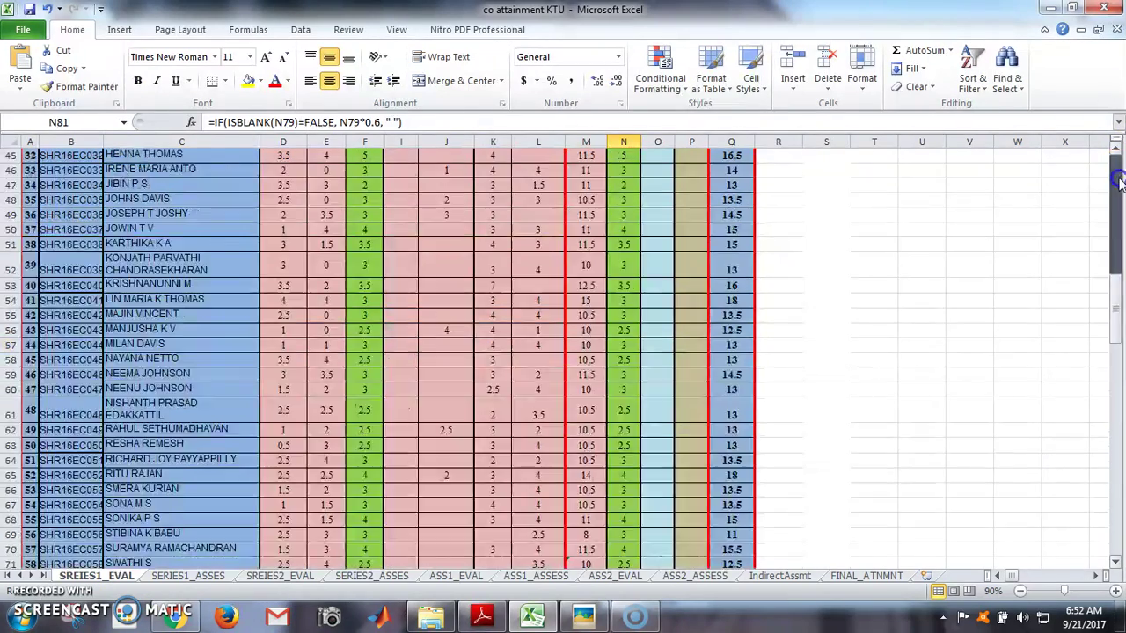
pyautogui.moveTo(1118, 220); pyautogui.dragTo(1118, 163)
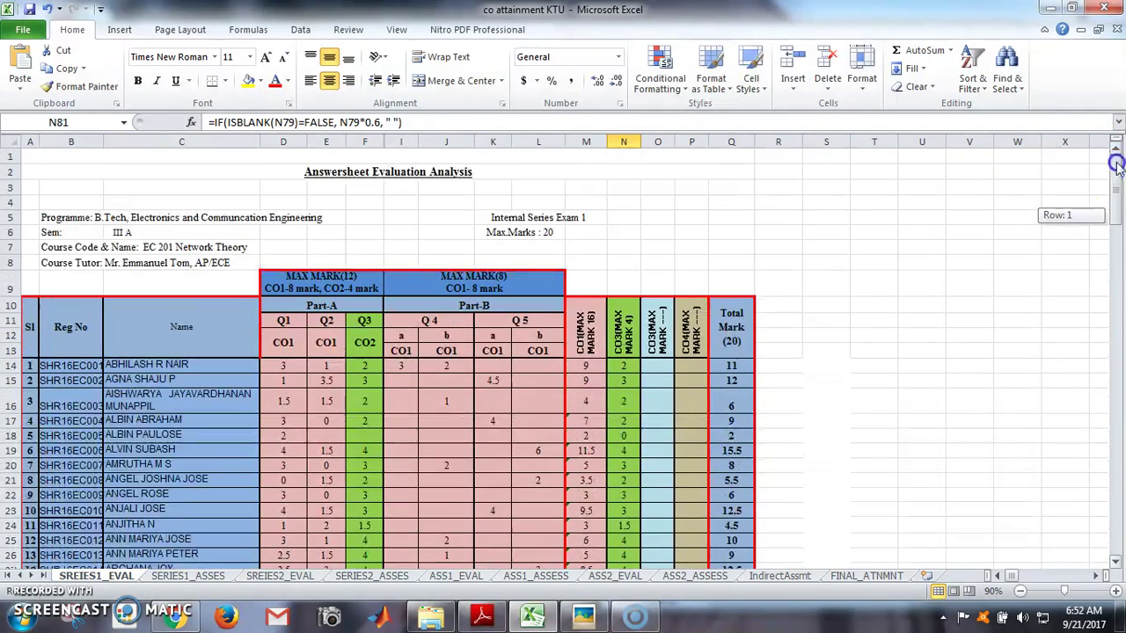
# Step: Switch to Adobe Reader, view the Series 1 new.pdf question paper at 50.4% to read its CO and level columns, and return to the workbook
pyautogui.click(485, 618)
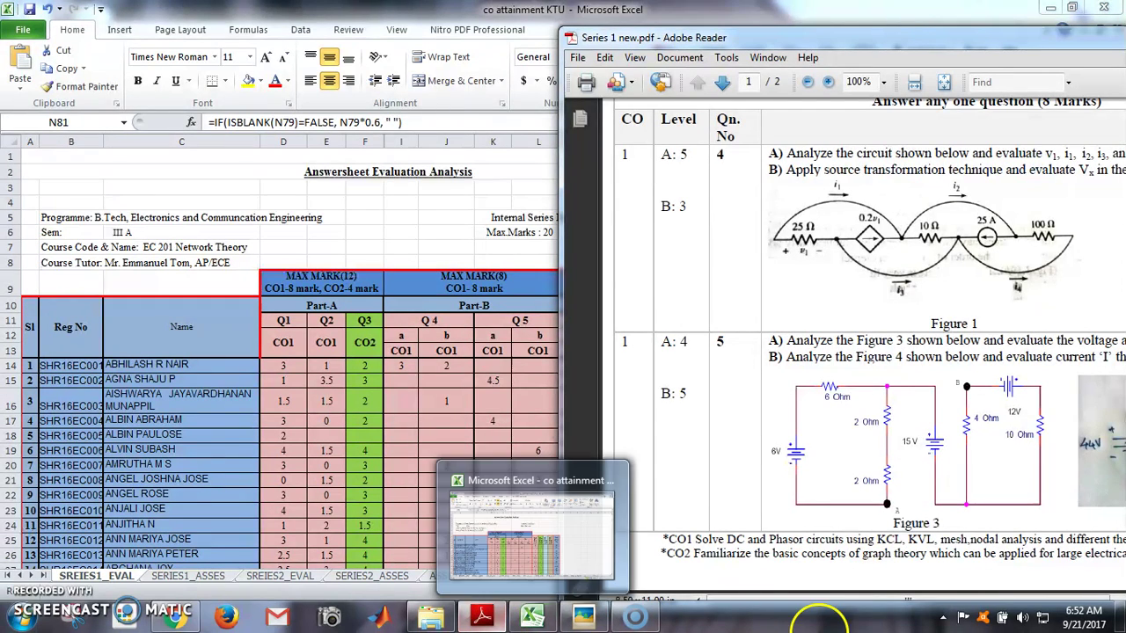
pyautogui.click(807, 84)
pyautogui.click(806, 83)
pyautogui.click(807, 83)
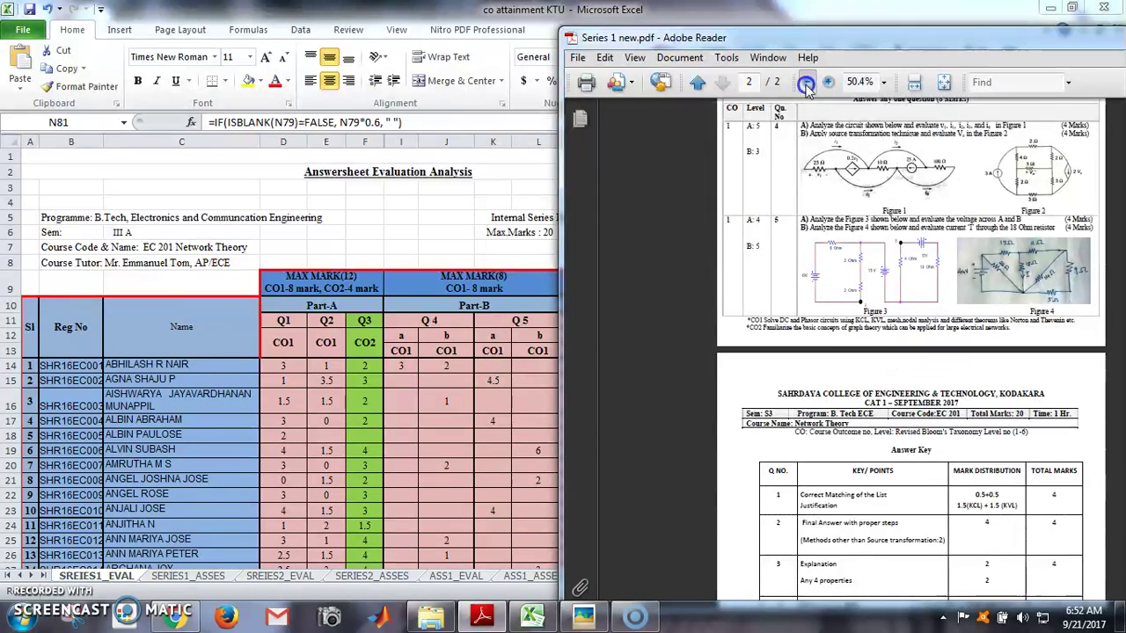
pyautogui.click(806, 84)
pyautogui.click(830, 83)
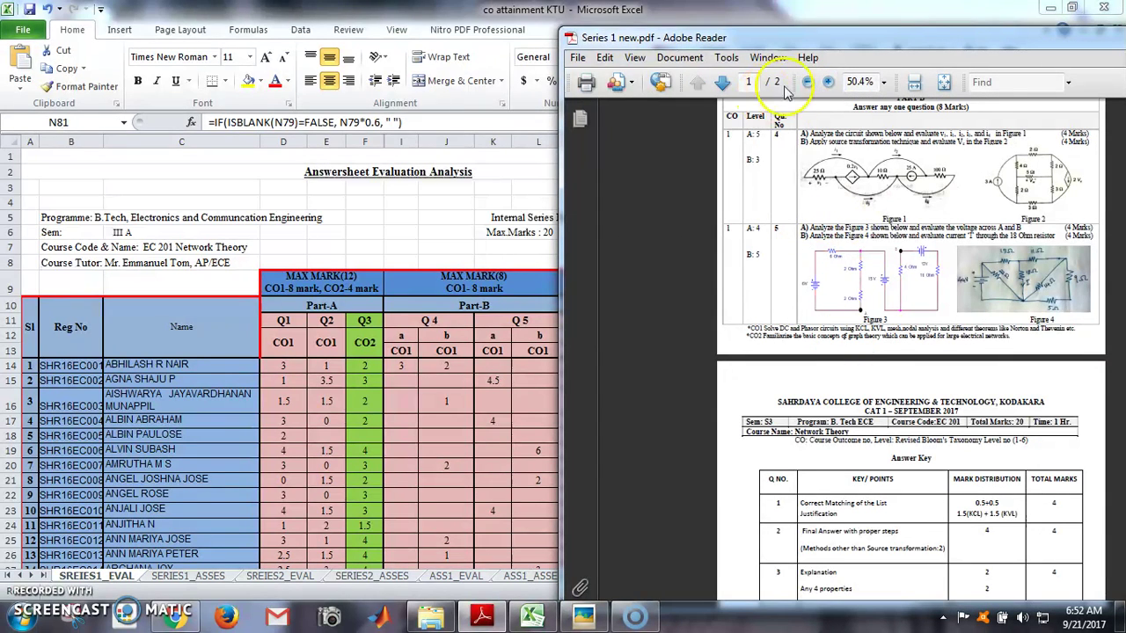
pyautogui.scroll(5, 849, 113)
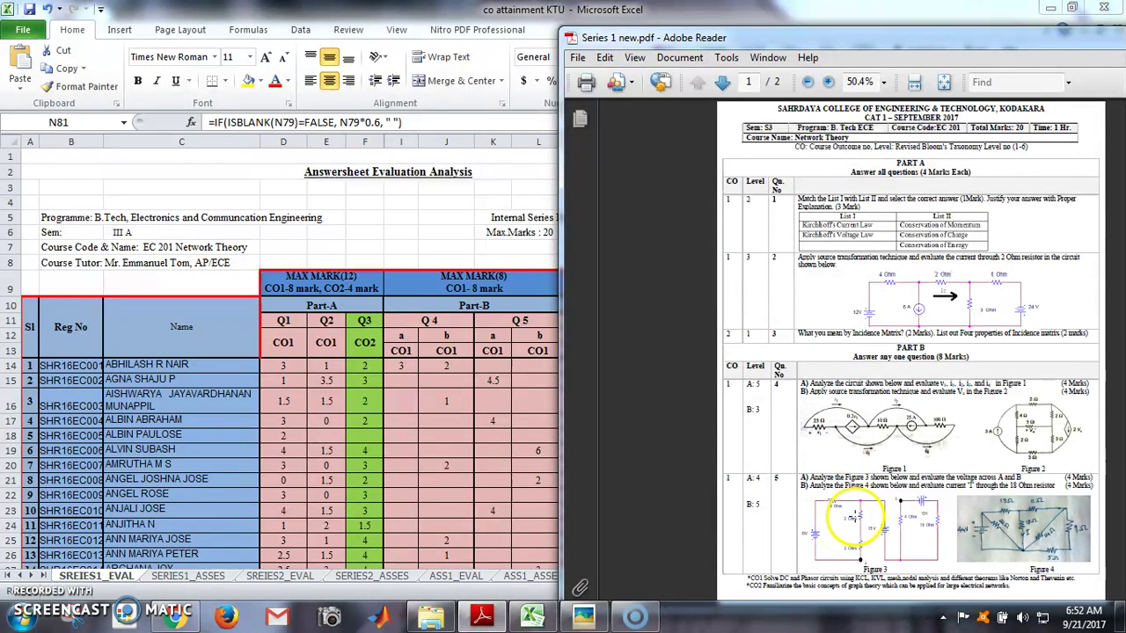
pyautogui.click(346, 222)
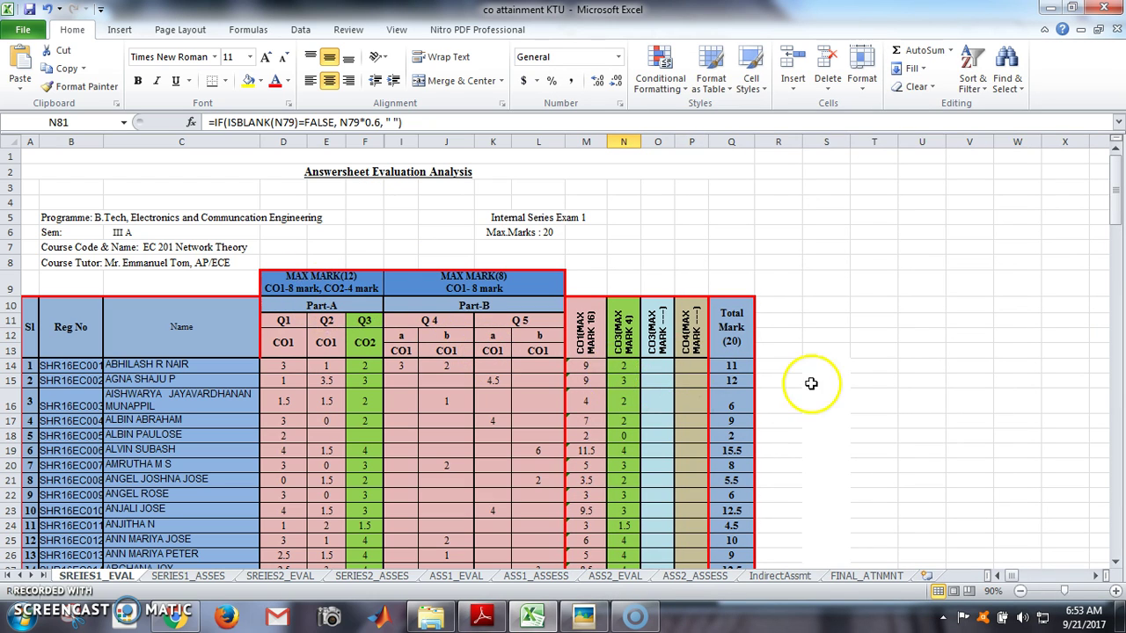
# Step: Compare the Bloom taxonomy levels and question-wise maximum marks in rows 76 to 82 with the Q1 to Q5 CO assignments in the header
pyautogui.moveTo(1117, 218); pyautogui.dragTo(1119, 374)
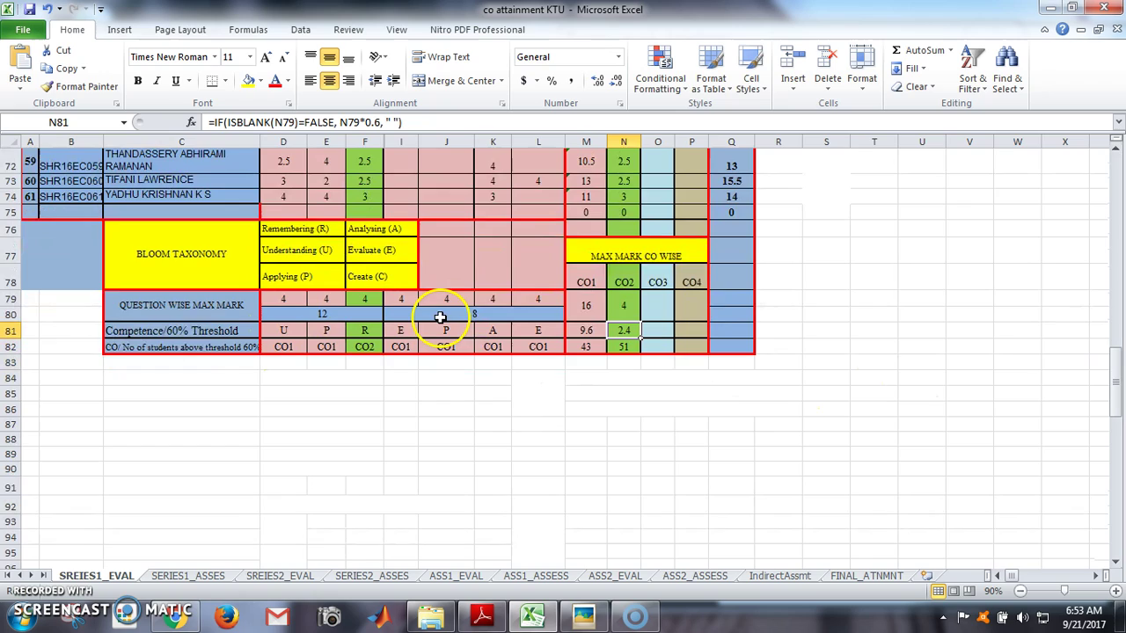
pyautogui.moveTo(1116, 376); pyautogui.dragTo(1117, 207)
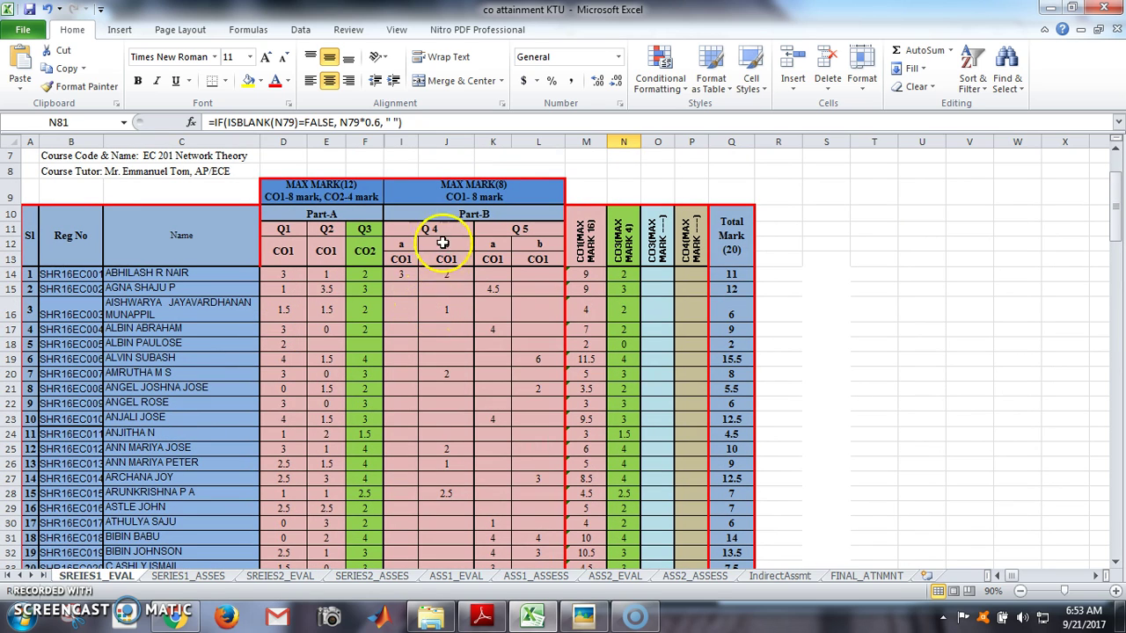
pyautogui.click(481, 305)
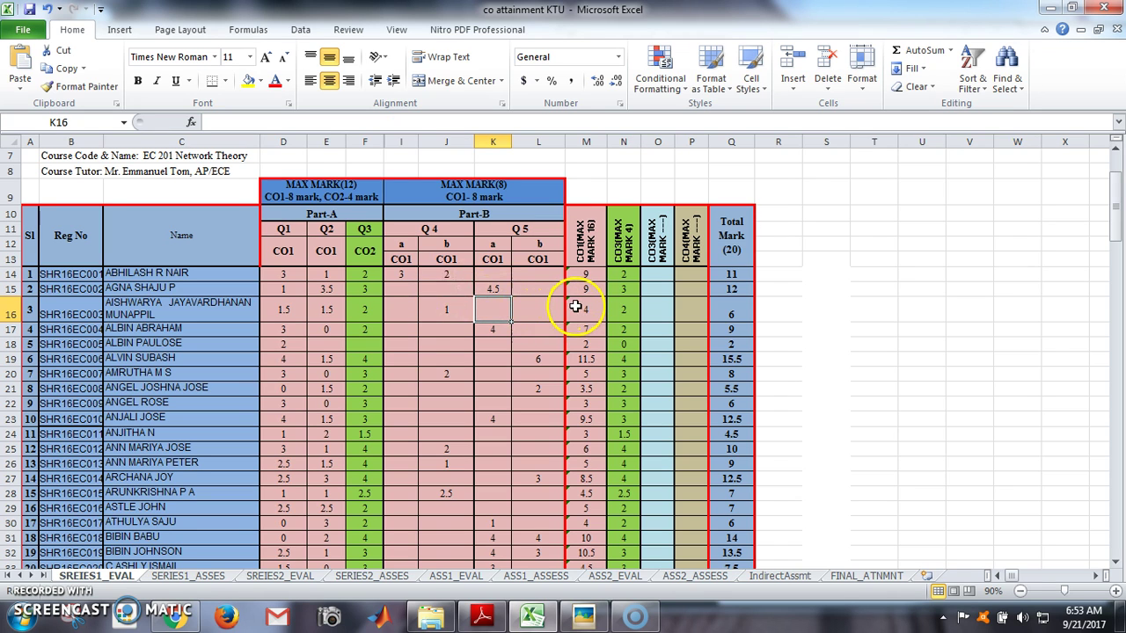
pyautogui.click(423, 355)
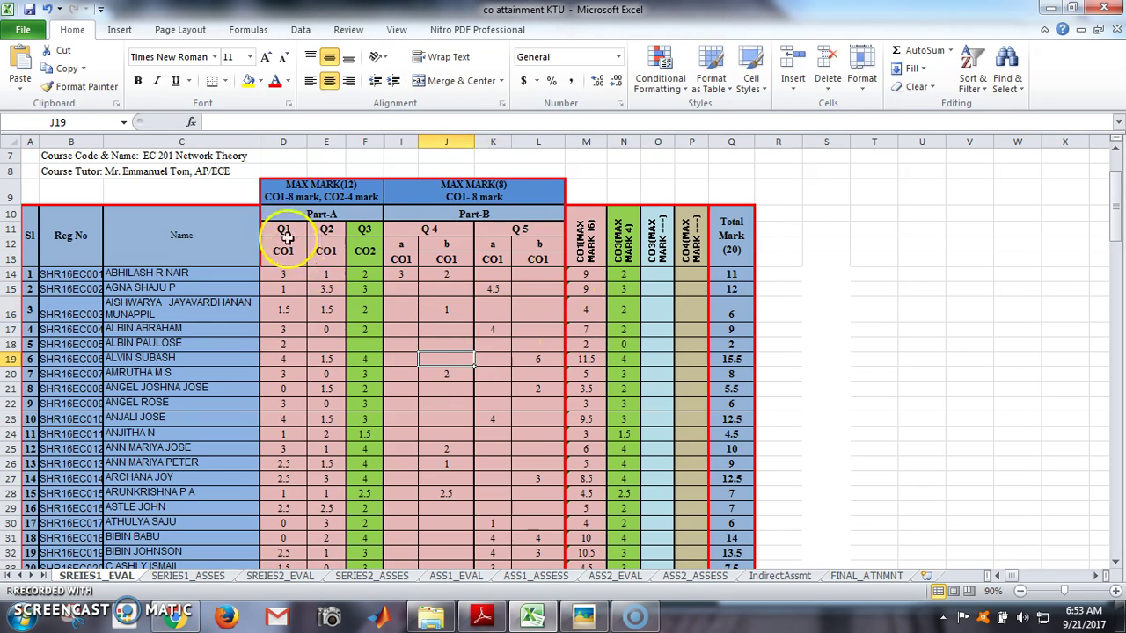
# Step: Examine how the CO1 total in M16 is summed and how the CO2 mark relates to Q3 in F16
pyautogui.click(589, 302)
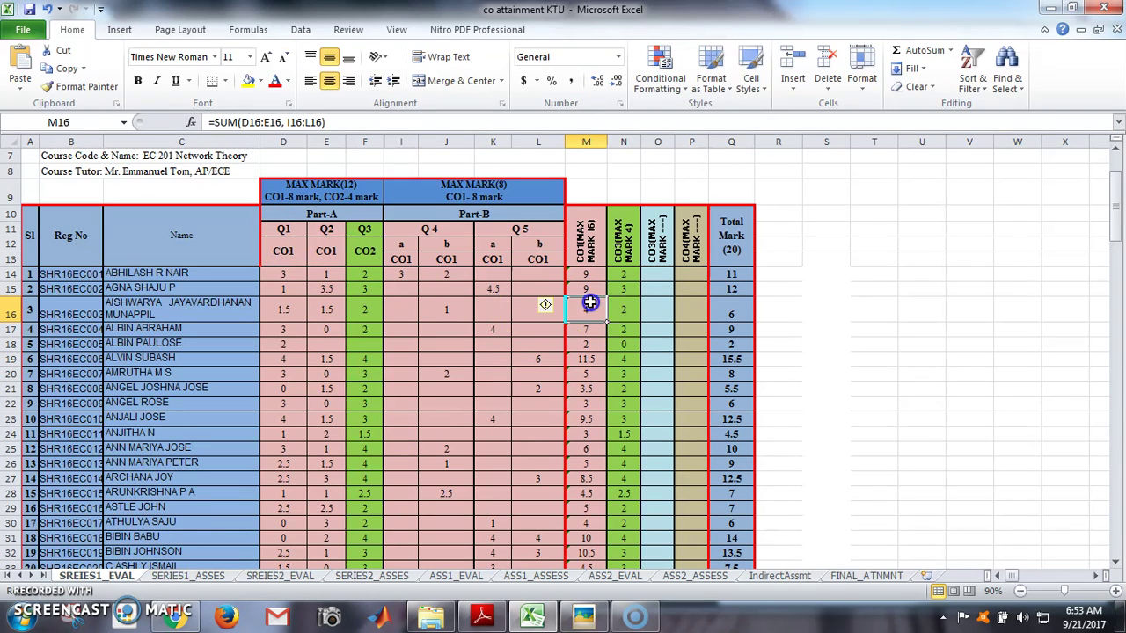
pyautogui.click(587, 252)
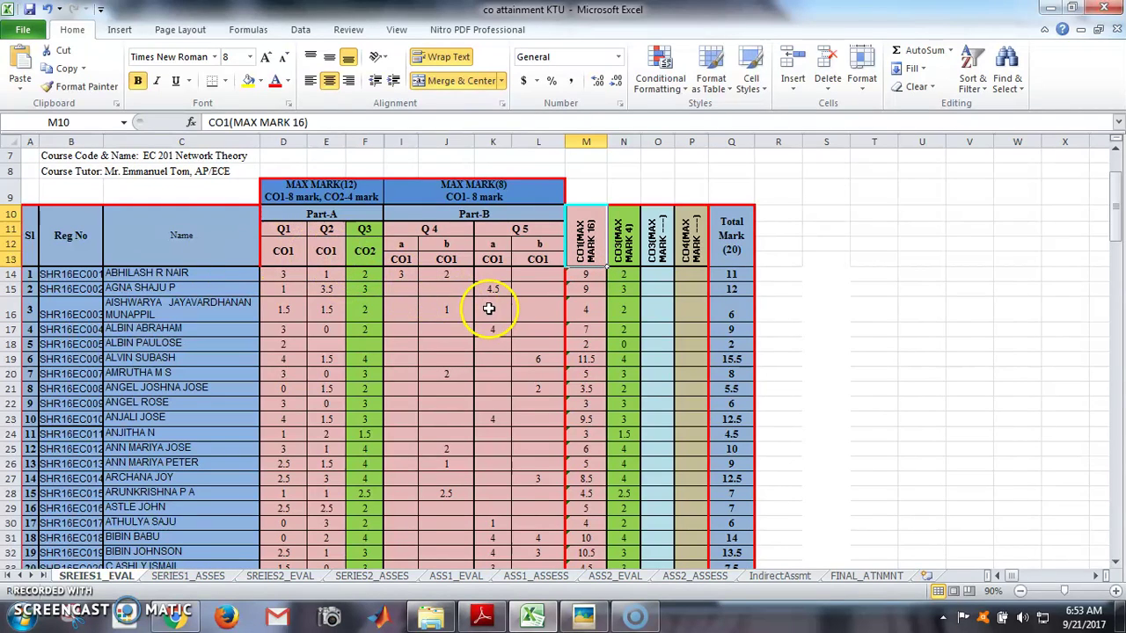
pyautogui.moveTo(621, 313); pyautogui.dragTo(359, 319)
pyautogui.click(359, 318)
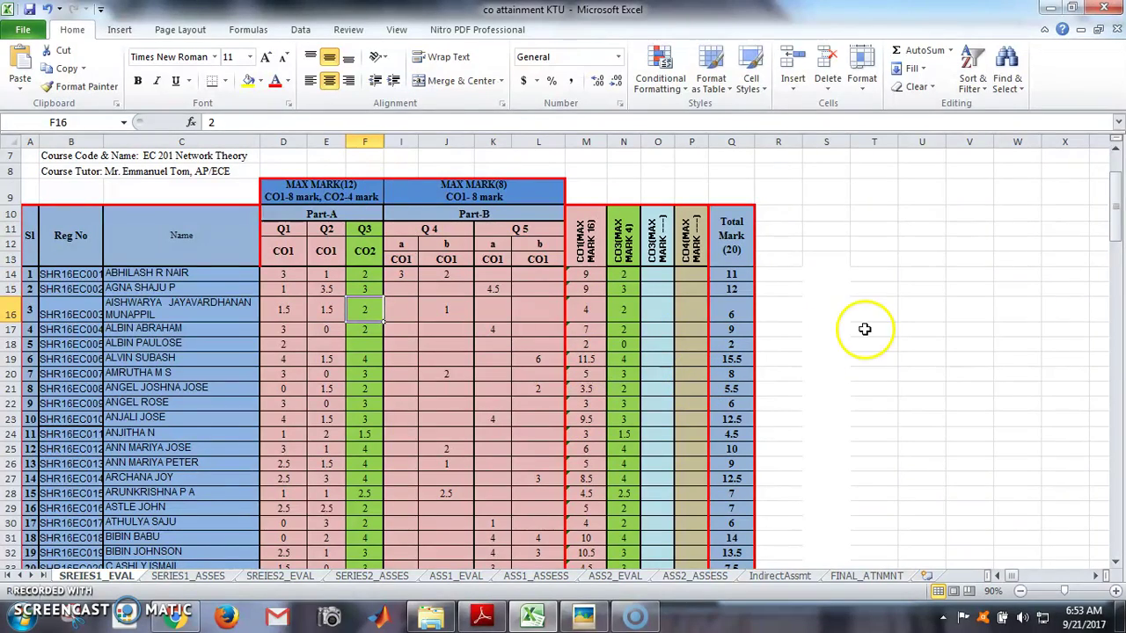
# Step: Check the CO1 sum formula in M74 and the CO-wise maximum marks below the student list
pyautogui.moveTo(1117, 217); pyautogui.dragTo(1115, 387)
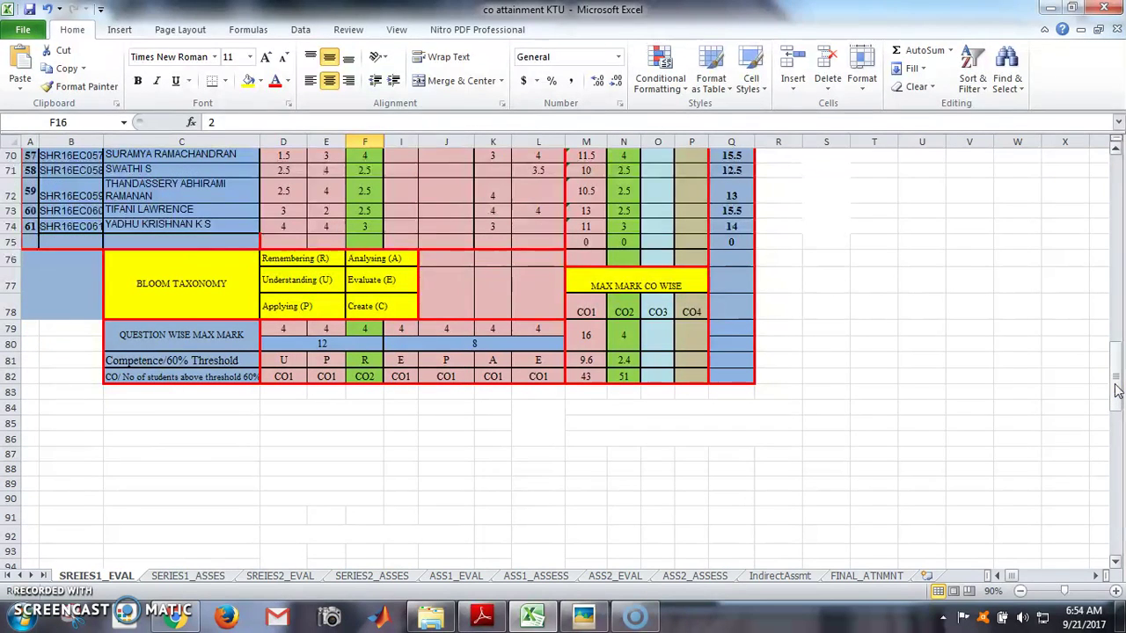
pyautogui.click(1116, 387)
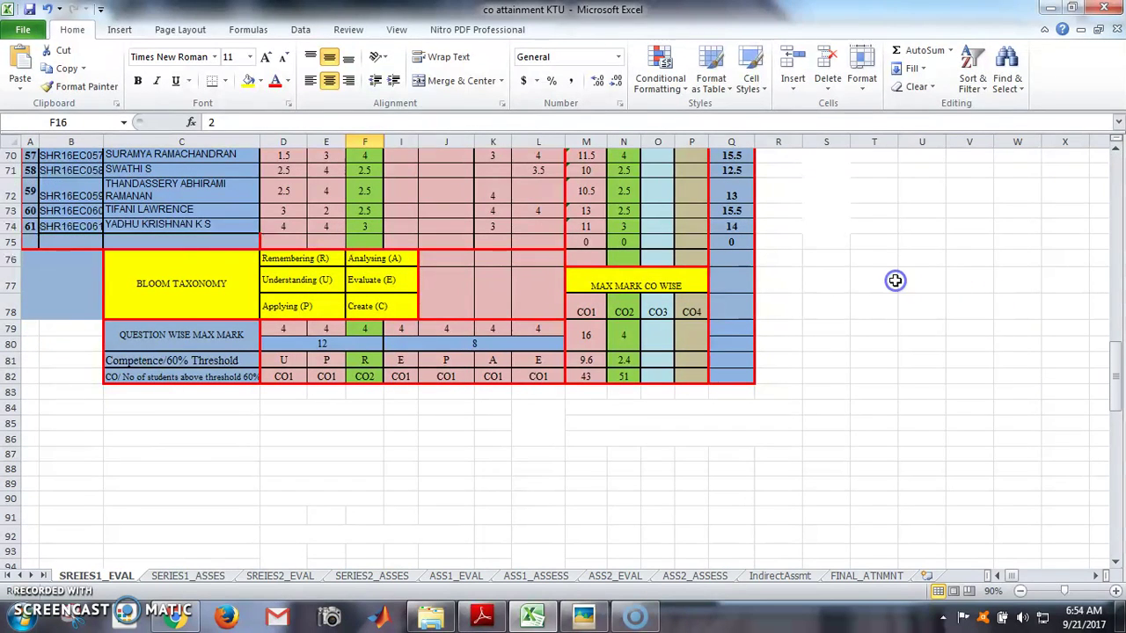
pyautogui.click(594, 227)
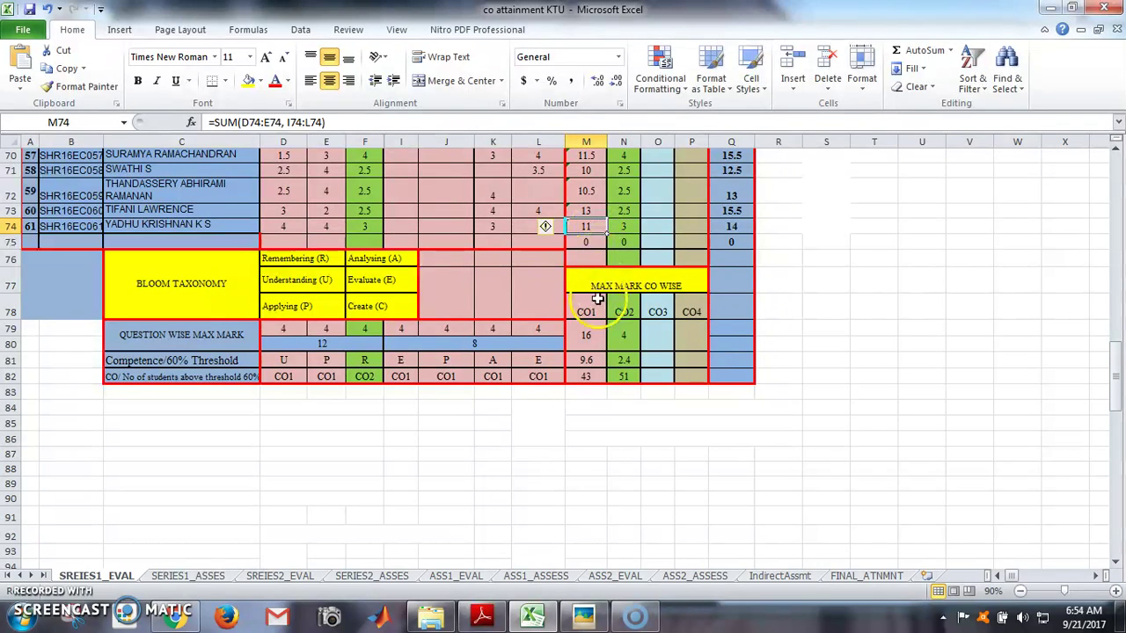
pyautogui.click(884, 407)
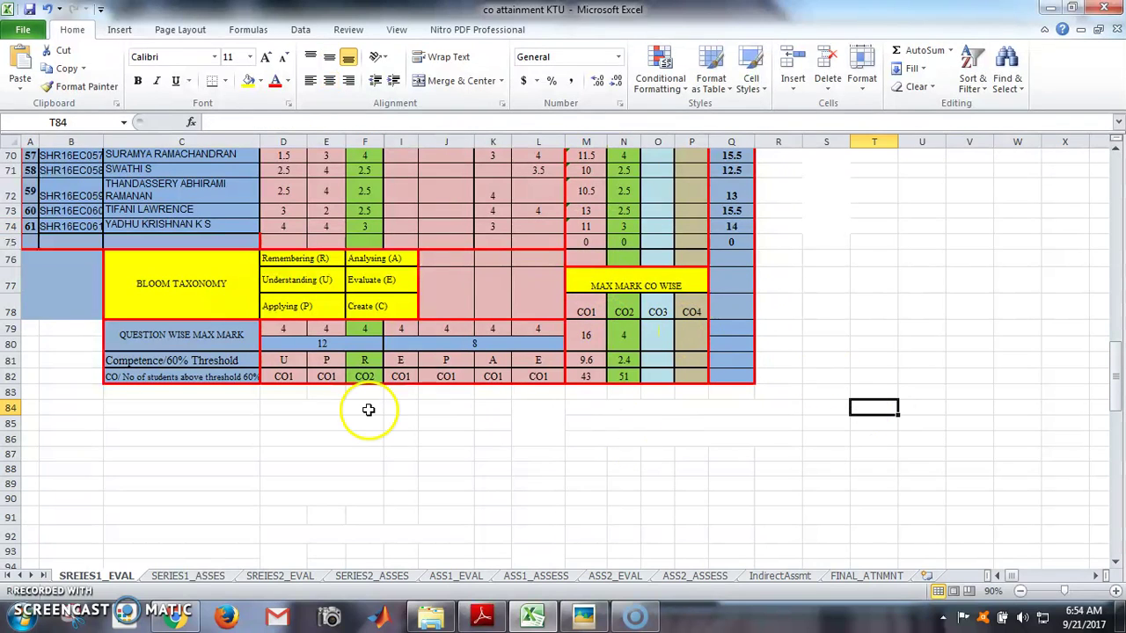
# Step: Examine how the 60% thresholds in M81 and N81 are calculated from the CO-wise maximum marks in M79 and N79
pyautogui.click(219, 362)
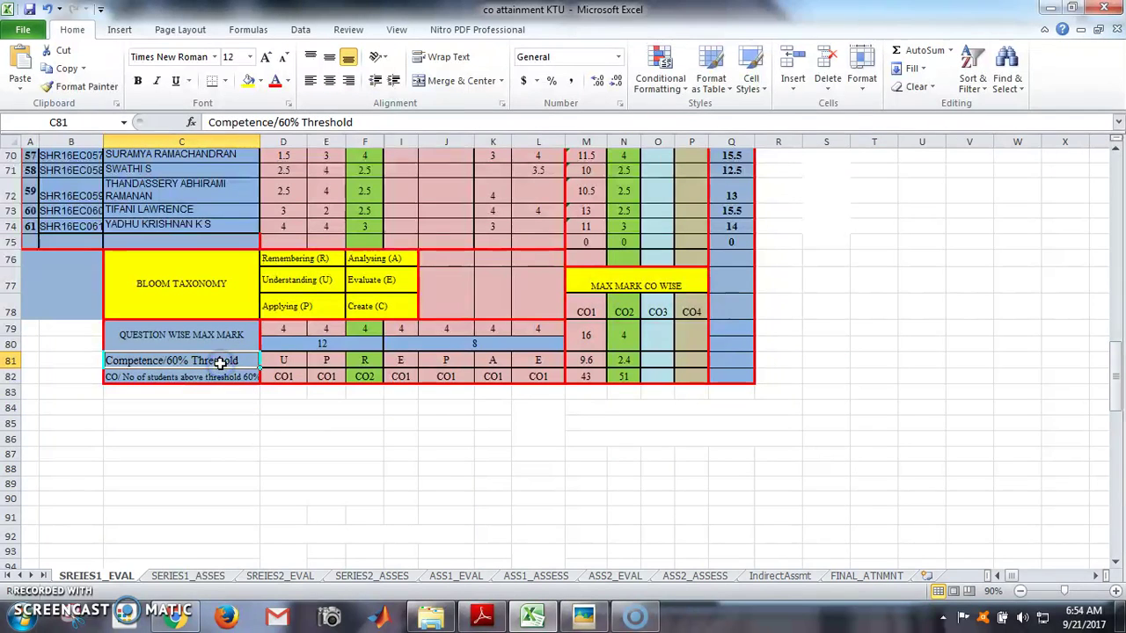
pyautogui.click(586, 363)
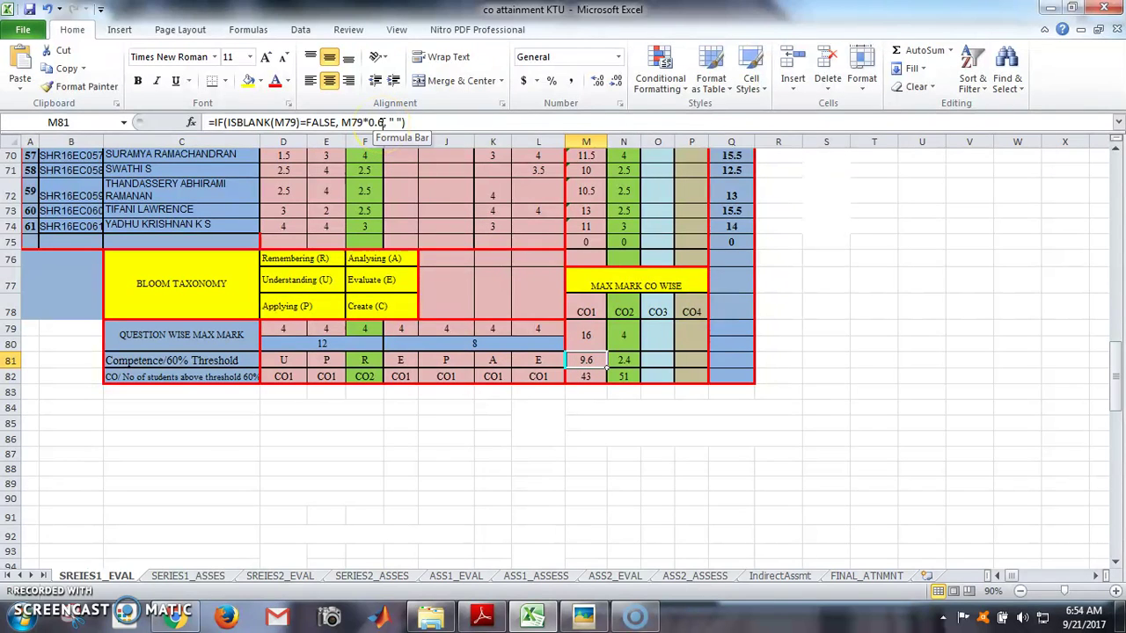
pyautogui.click(588, 334)
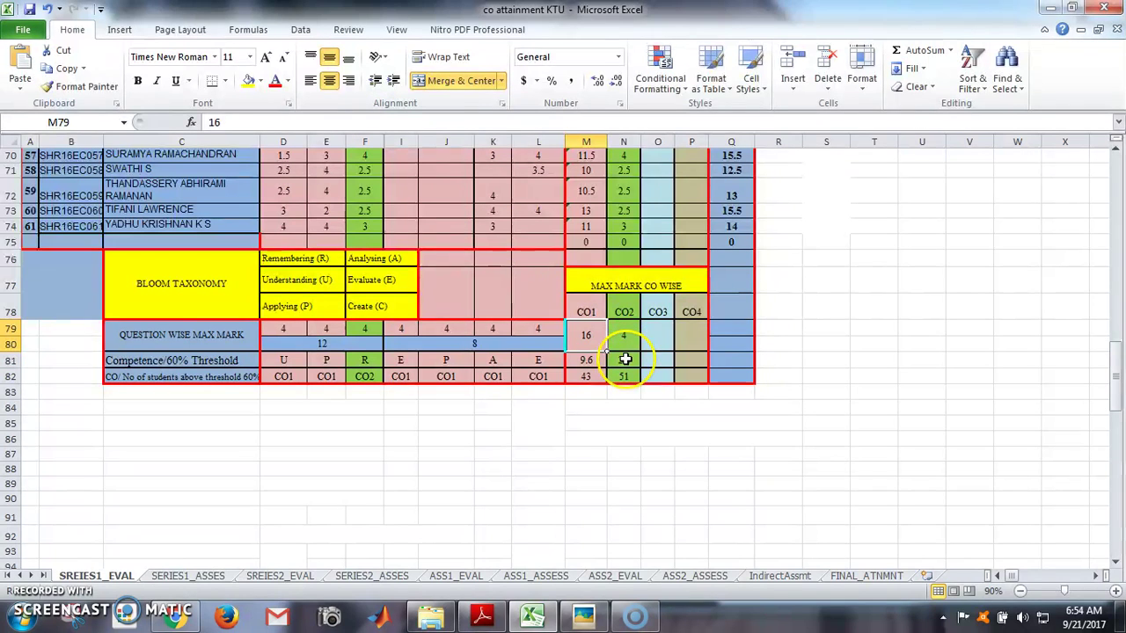
pyautogui.doubleClick(624, 356)
pyautogui.click(626, 339)
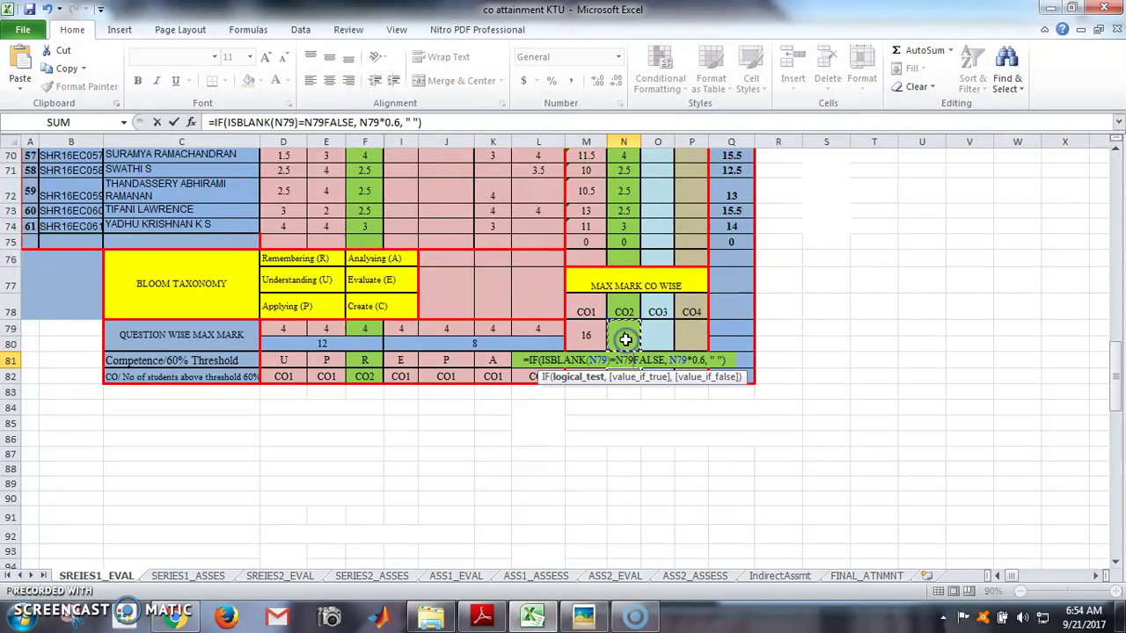
pyautogui.press('Escape')
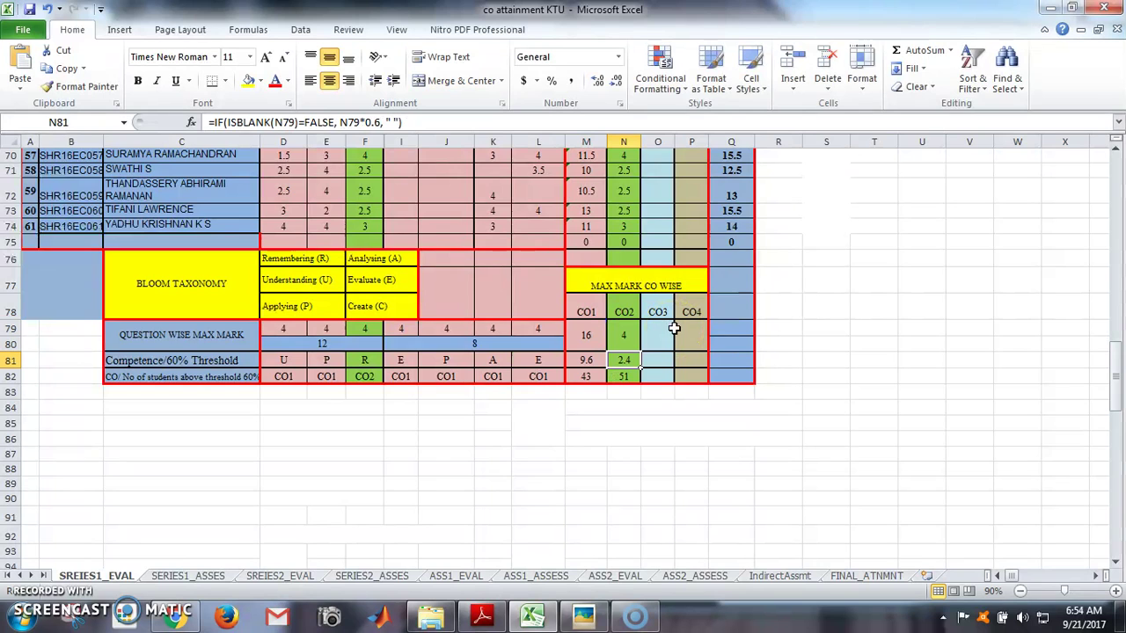
pyautogui.click(813, 374)
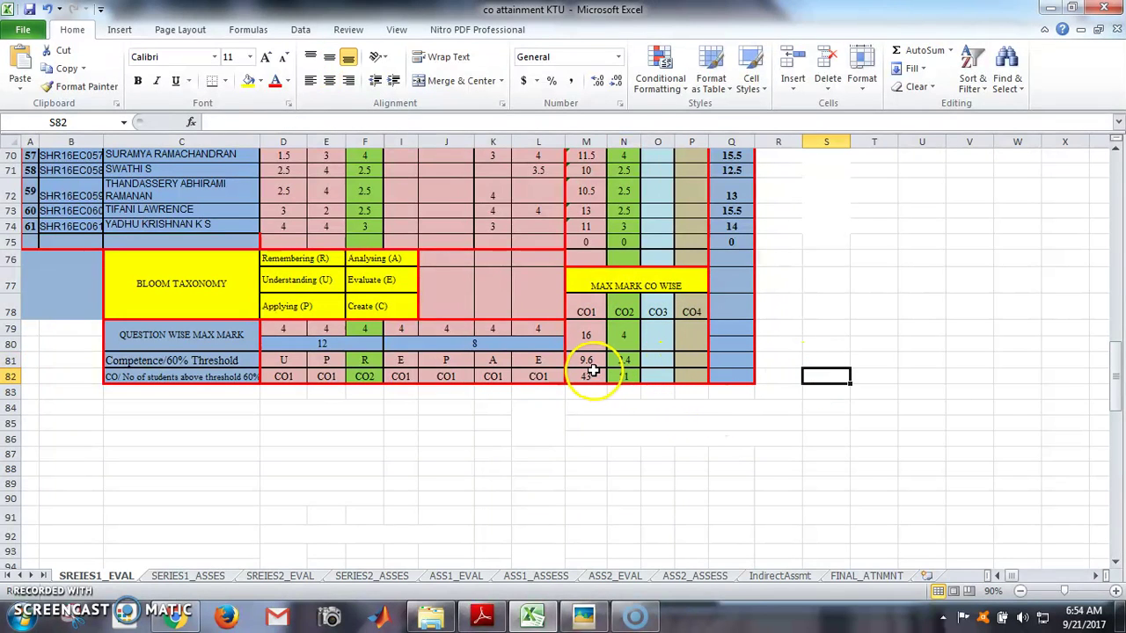
# Step: Review the Bloom's taxonomy question paper table and chart on the SERIES1_ASSES sheet, down to the benchmark table
pyautogui.click(205, 576)
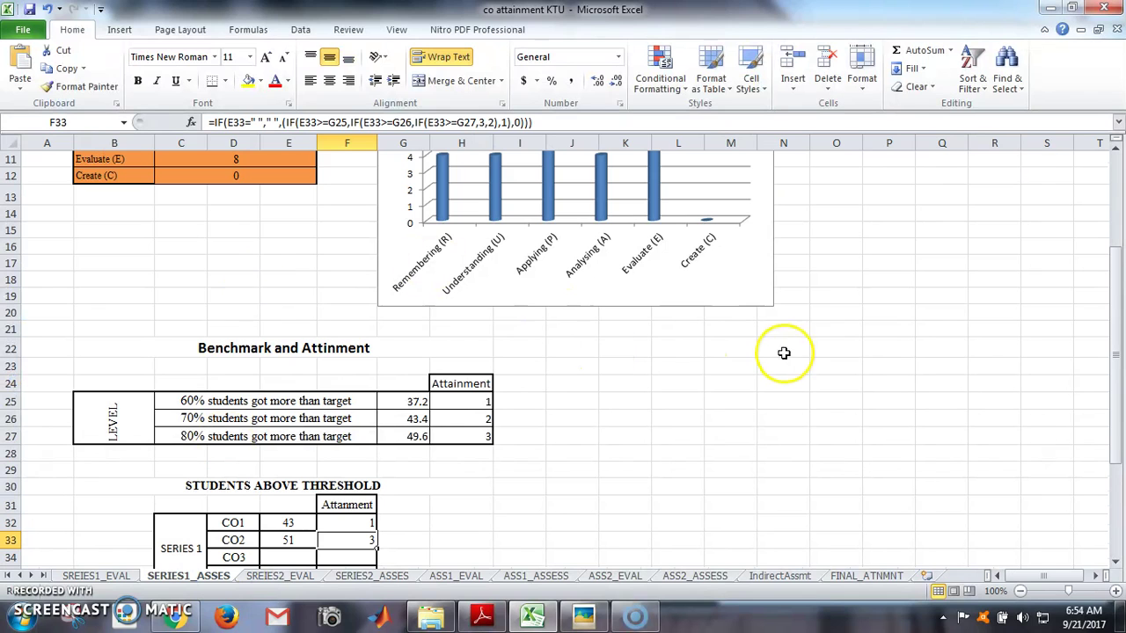
pyautogui.moveTo(1117, 358); pyautogui.dragTo(1118, 253)
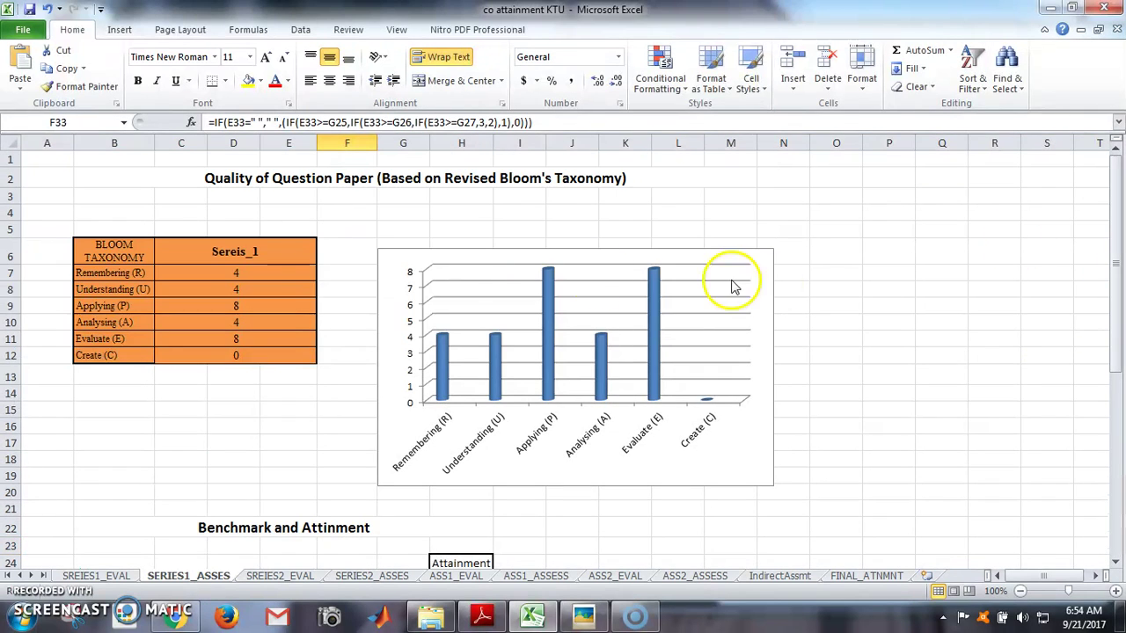
pyautogui.moveTo(1117, 253); pyautogui.dragTo(1118, 356)
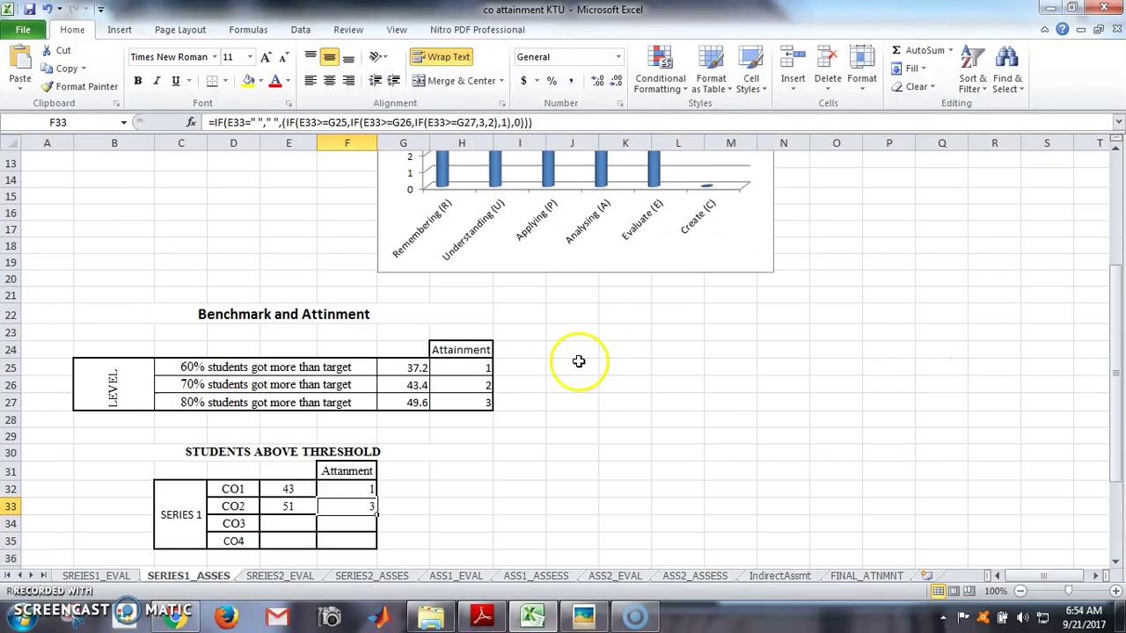
# Step: Check the 60%, 70% and 80% benchmark formulas in G25:G27 and compare the students above threshold with row 82 of SREIES1_EVAL
pyautogui.click(407, 368)
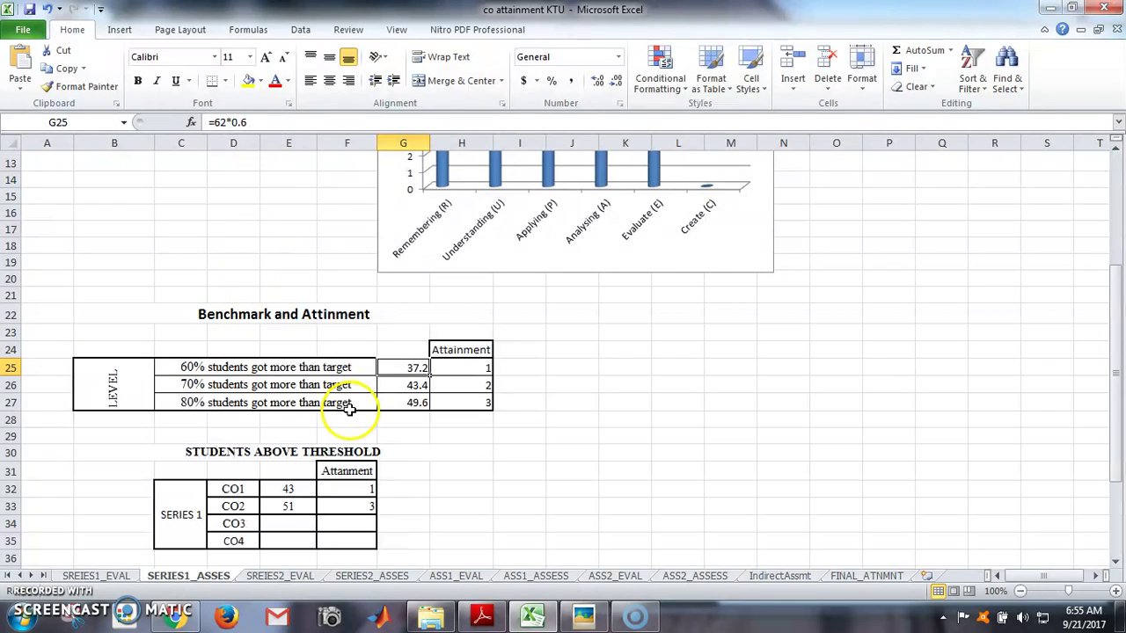
pyautogui.click(391, 384)
pyautogui.click(398, 401)
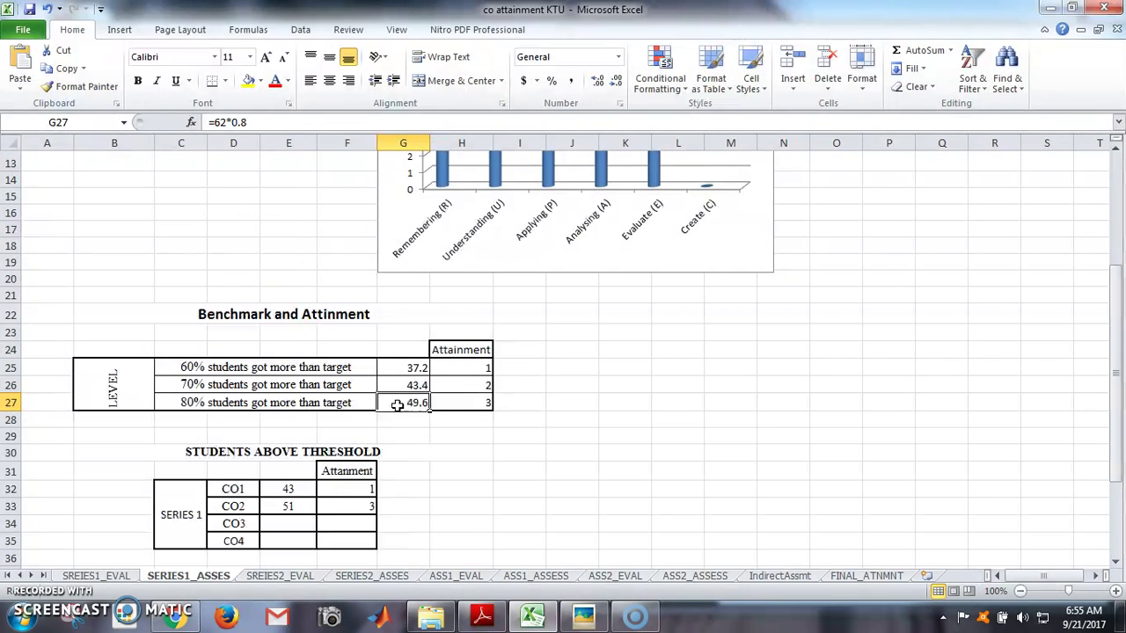
pyautogui.click(97, 576)
pyautogui.click(160, 577)
pyautogui.click(132, 576)
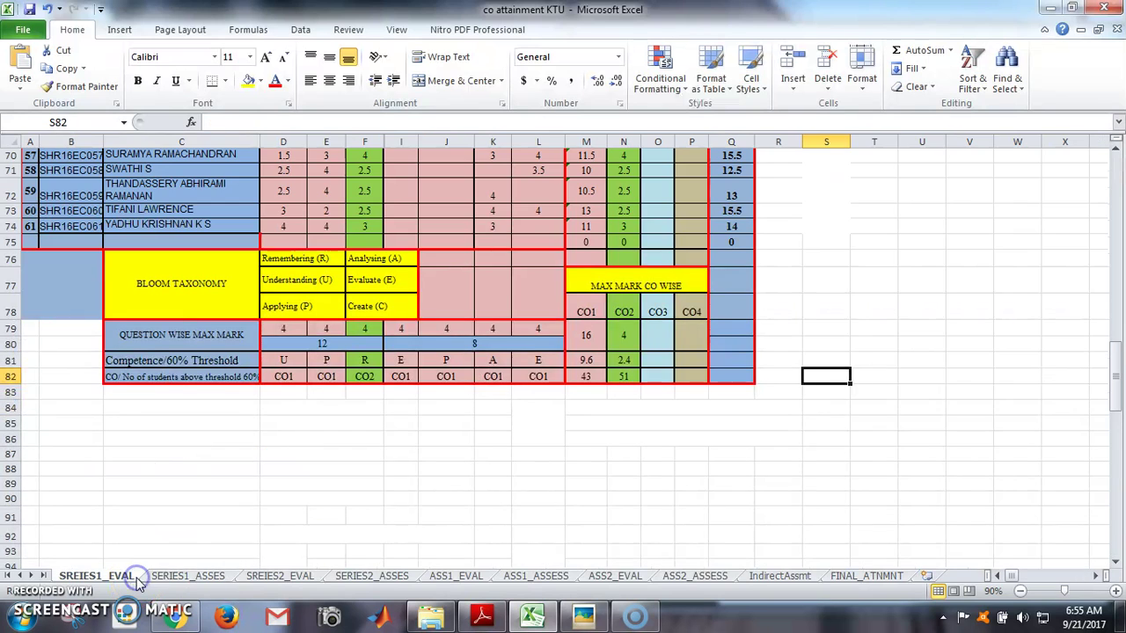
pyautogui.click(190, 577)
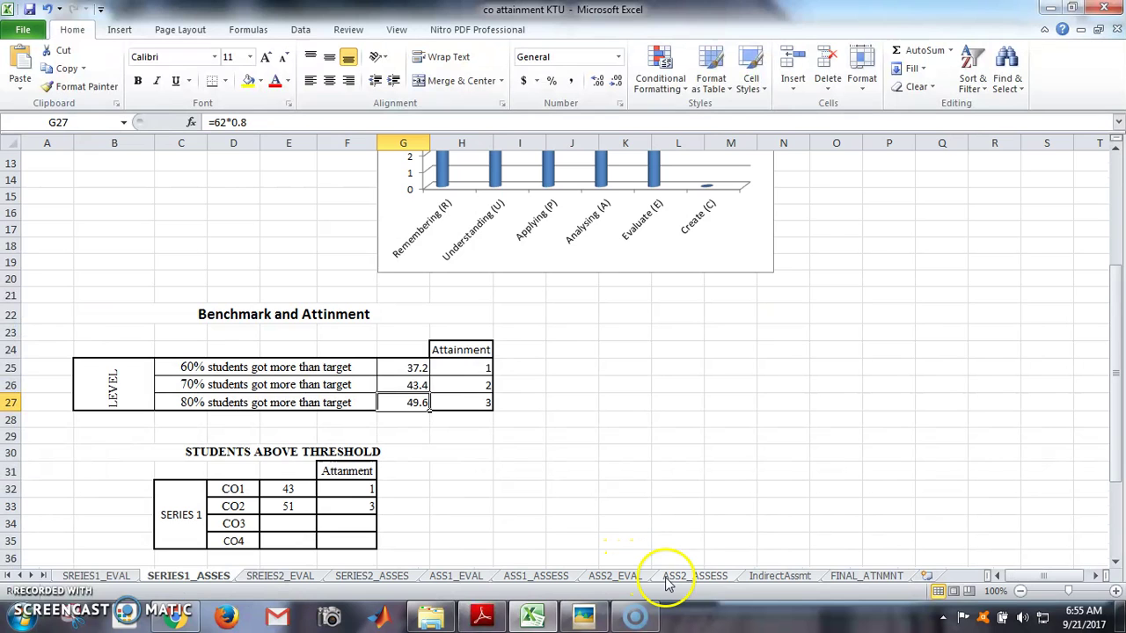
# Step: Review the student feedback ratings per CO on the IndirectAssmt sheet, from the total CO attainment up to the rating scale
pyautogui.click(767, 576)
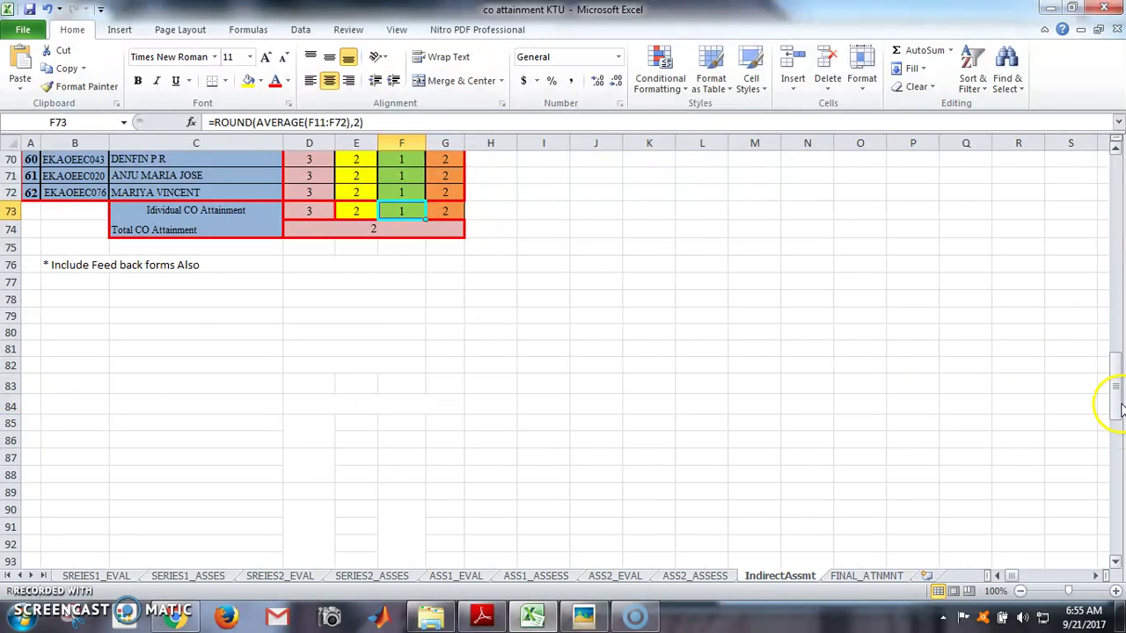
pyautogui.click(1119, 202)
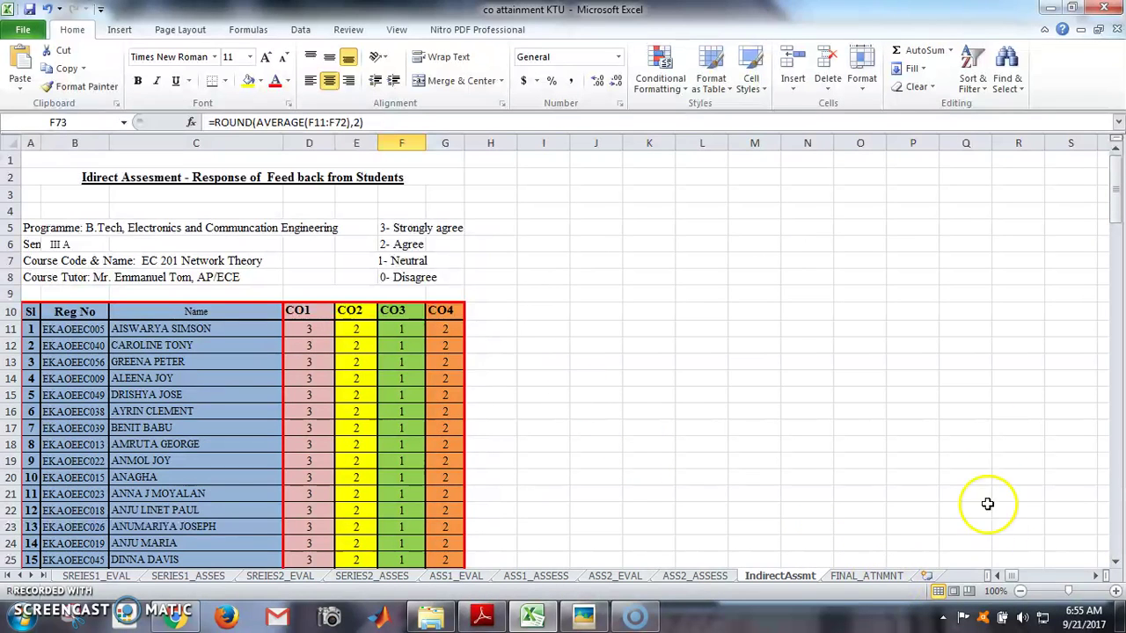
# Step: Check the individual and total CO attainment rows and the feedback forms note below the student table on the IndirectAssmt sheet
pyautogui.moveTo(1115, 223); pyautogui.dragTo(1113, 321)
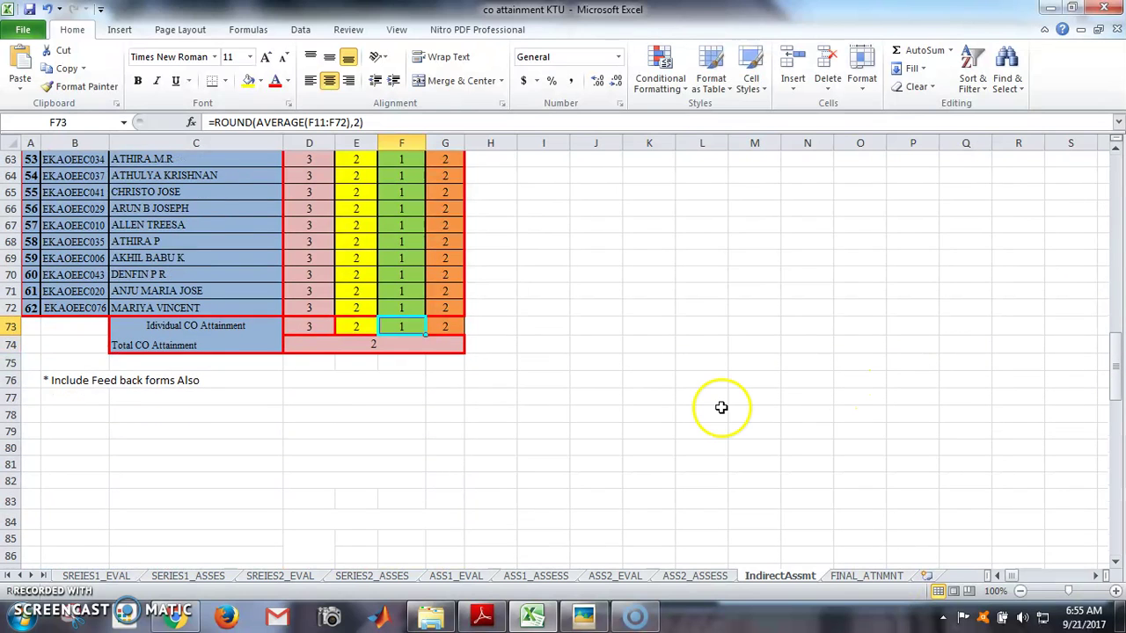
pyautogui.click(164, 381)
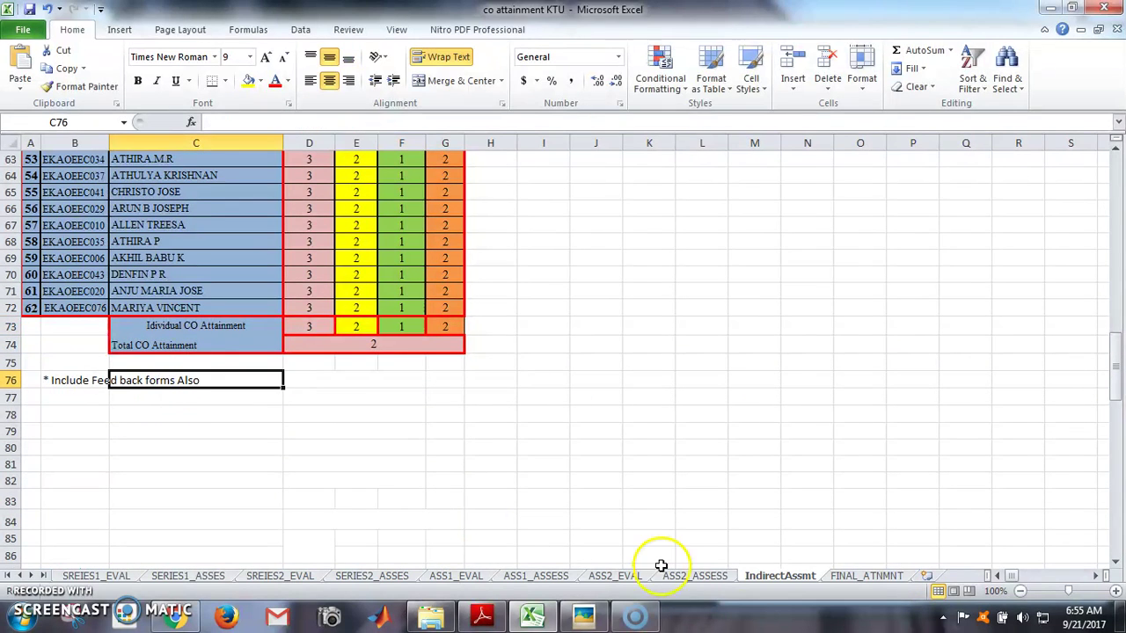
# Step: Review the Course Attainment table and the CO vs (PO, PSO) mapping on the FINAL_ATNMNT sheet, and close the workbook
pyautogui.click(867, 576)
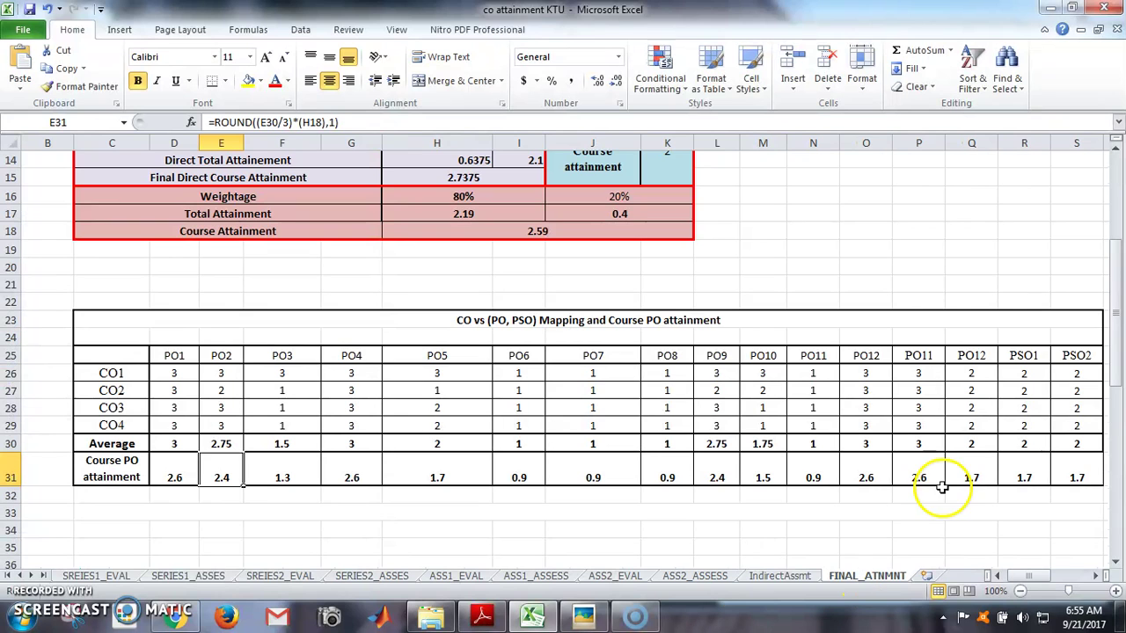
pyautogui.moveTo(1115, 324); pyautogui.dragTo(1118, 236)
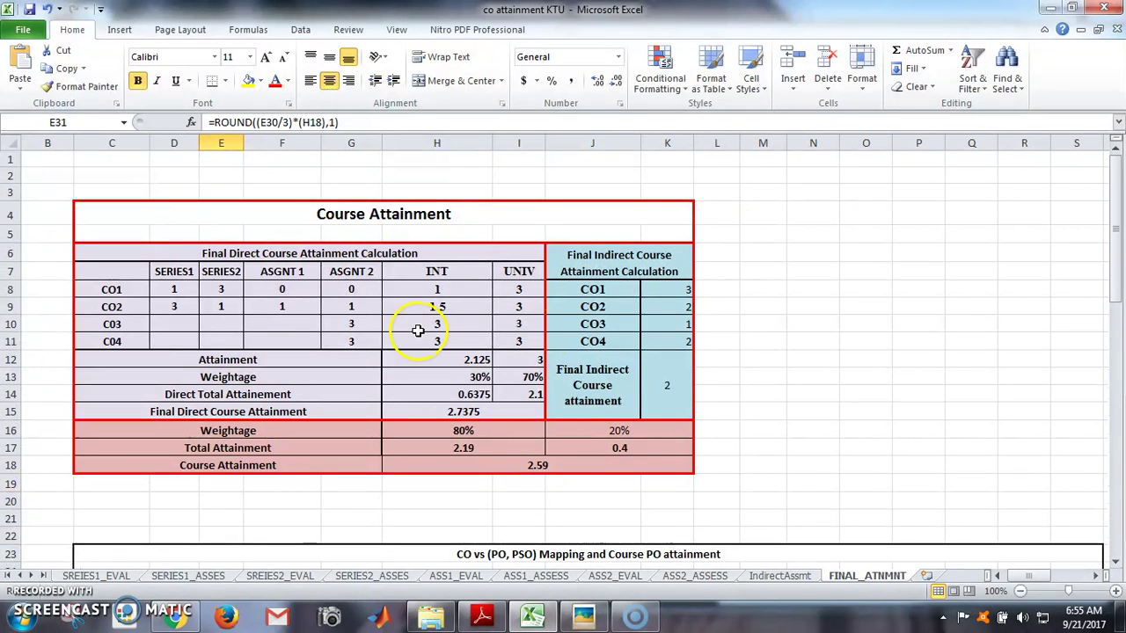
pyautogui.moveTo(1118, 292); pyautogui.dragTo(1118, 309)
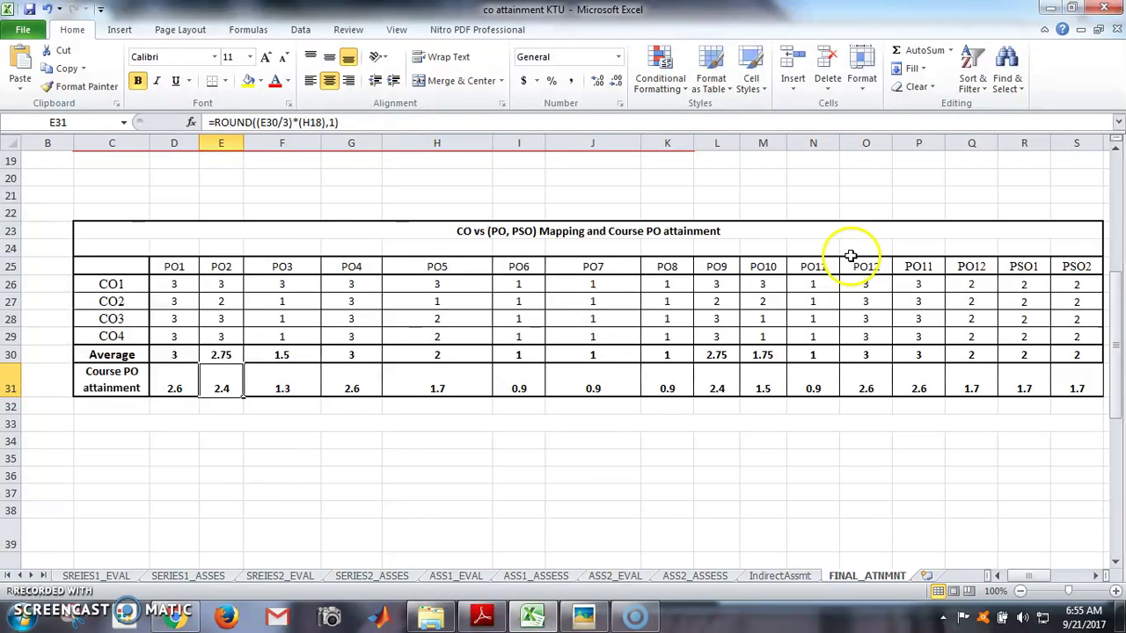
pyautogui.click(1103, 11)
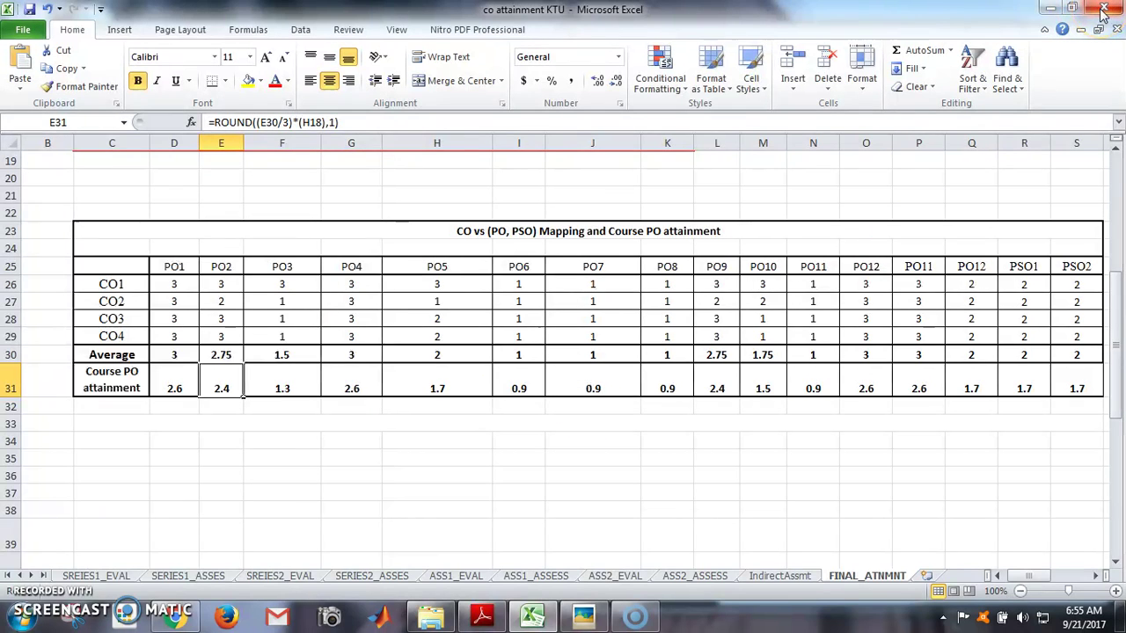